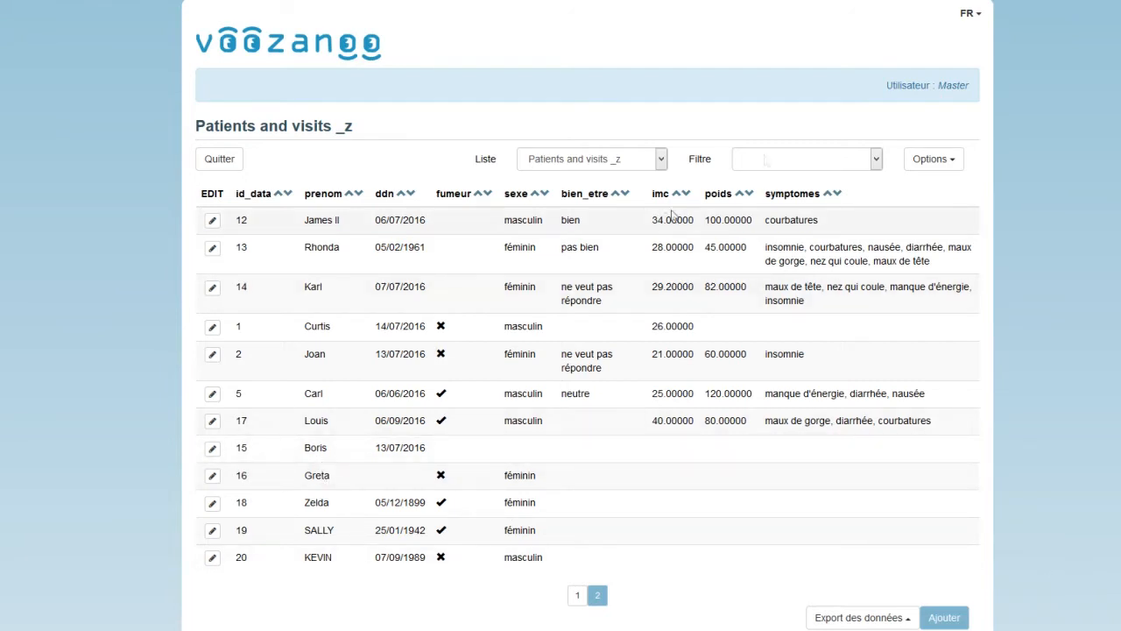
click(661, 162)
click(662, 163)
click(834, 166)
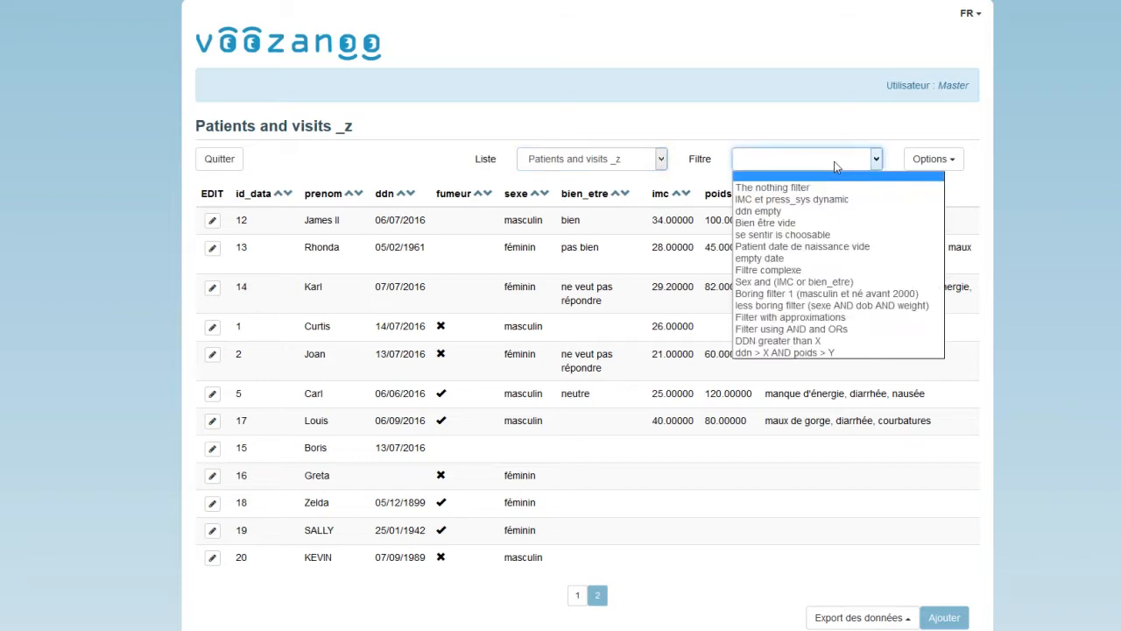
click(834, 166)
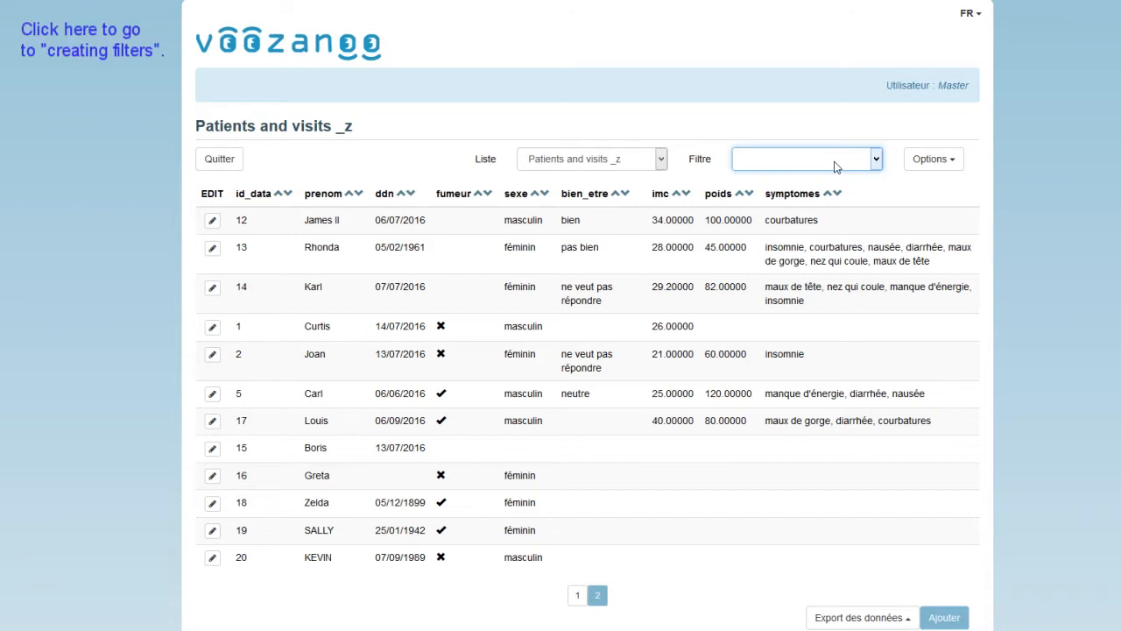
Apply the filter "Boring filter 1 (masculin et né avant 2000)" to the Patients and visits _z list.
click(836, 164)
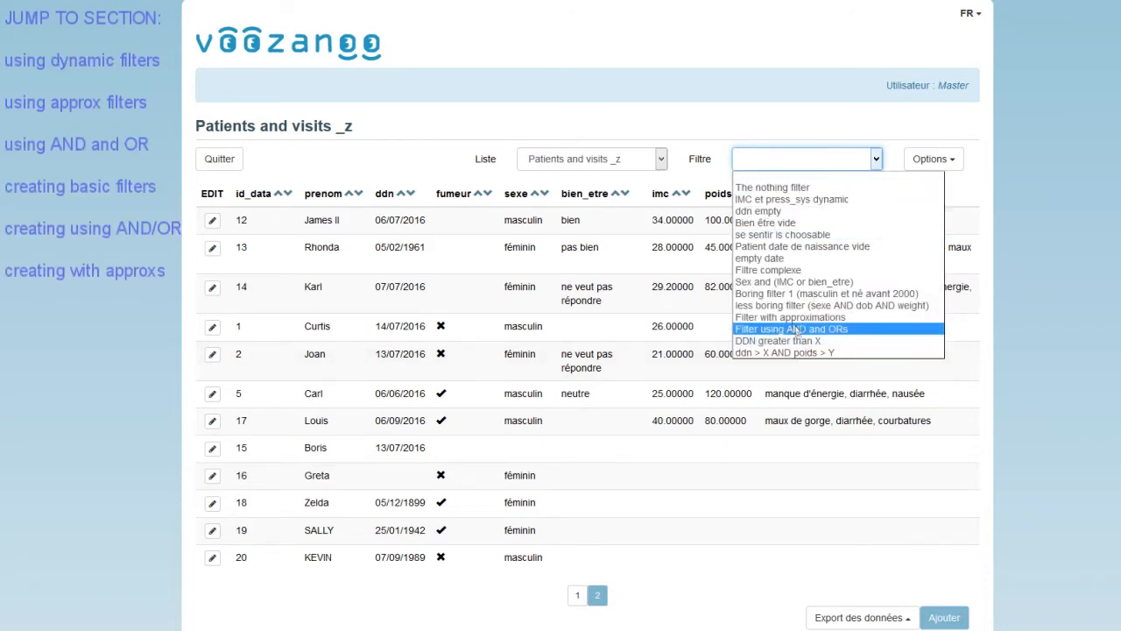
click(773, 294)
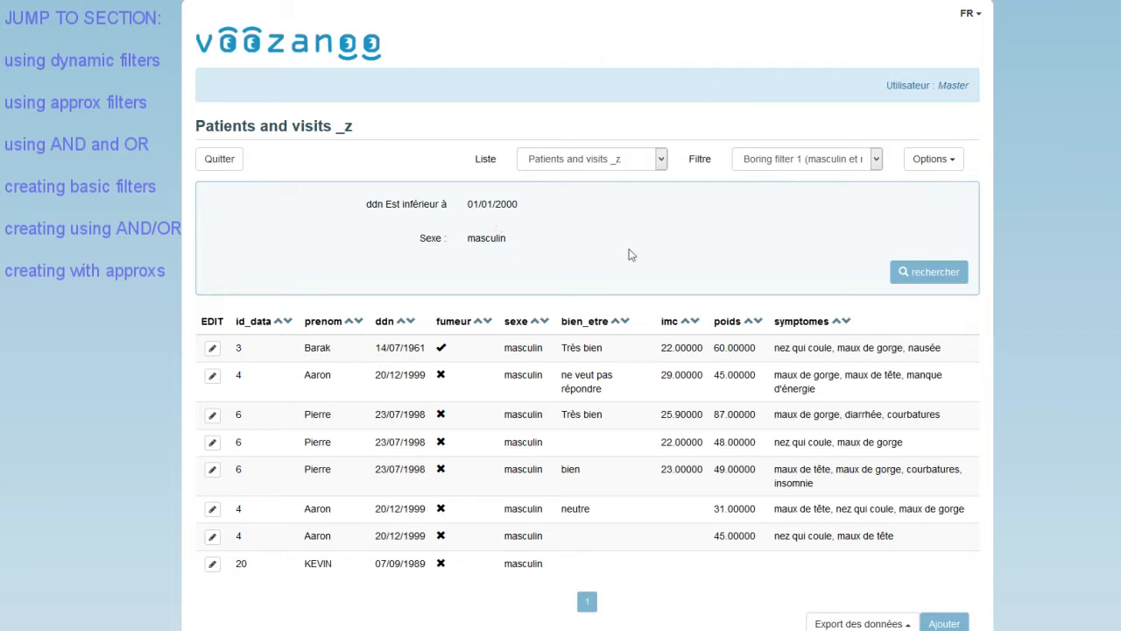
scroll(596, 350, down, 1)
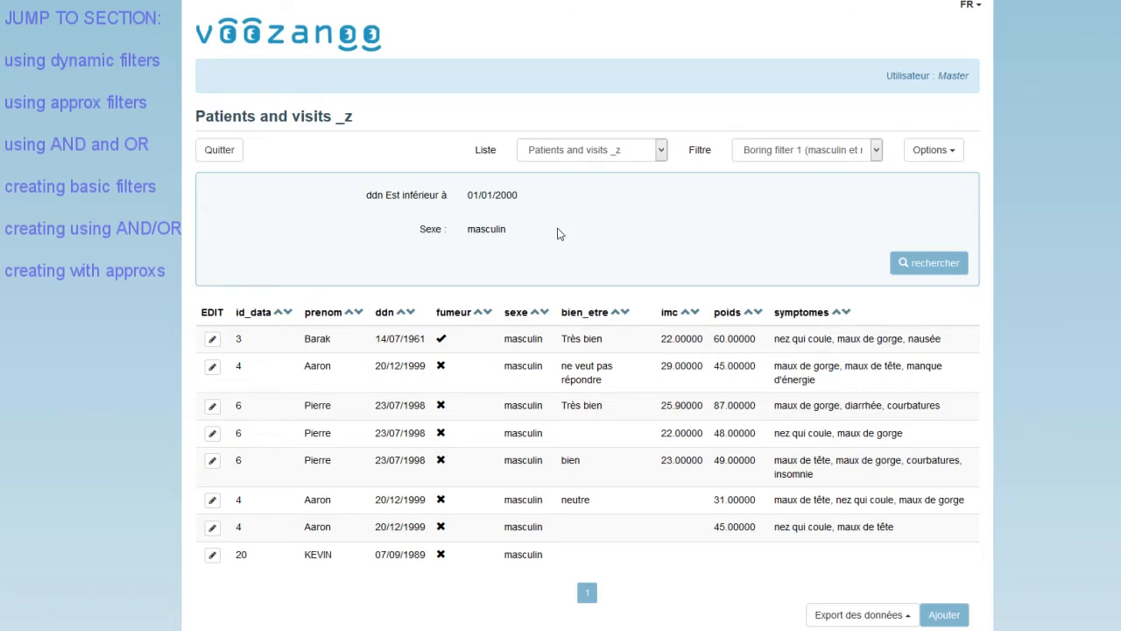
Apply "less boring filter (sexe AND dob AND weight)" and run the search with Sexe set to féminin.
click(877, 151)
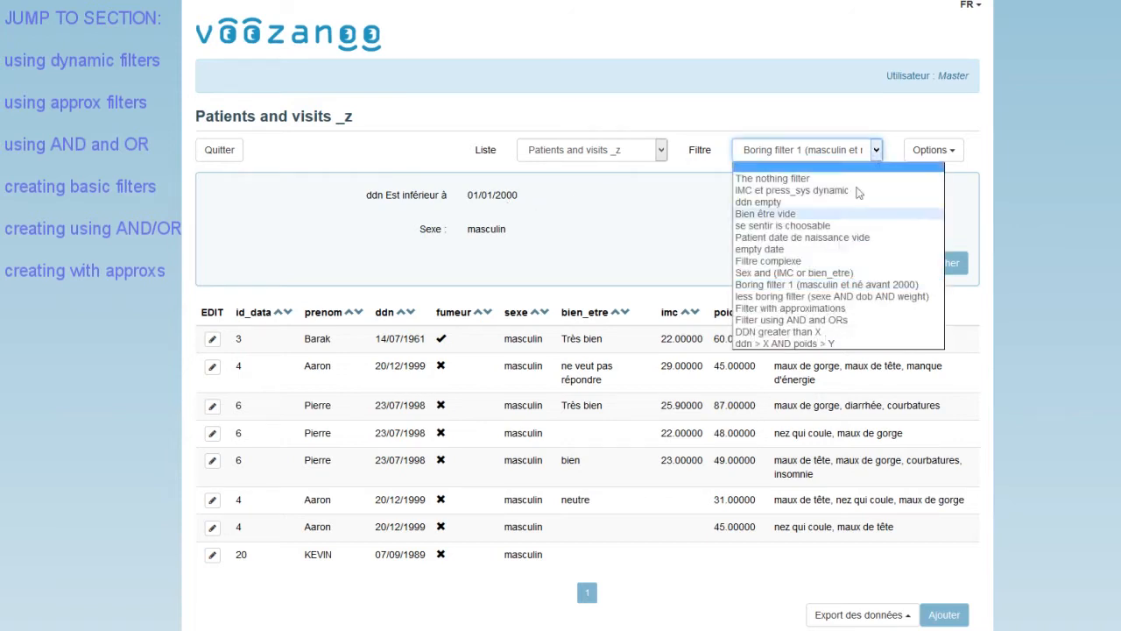
click(823, 297)
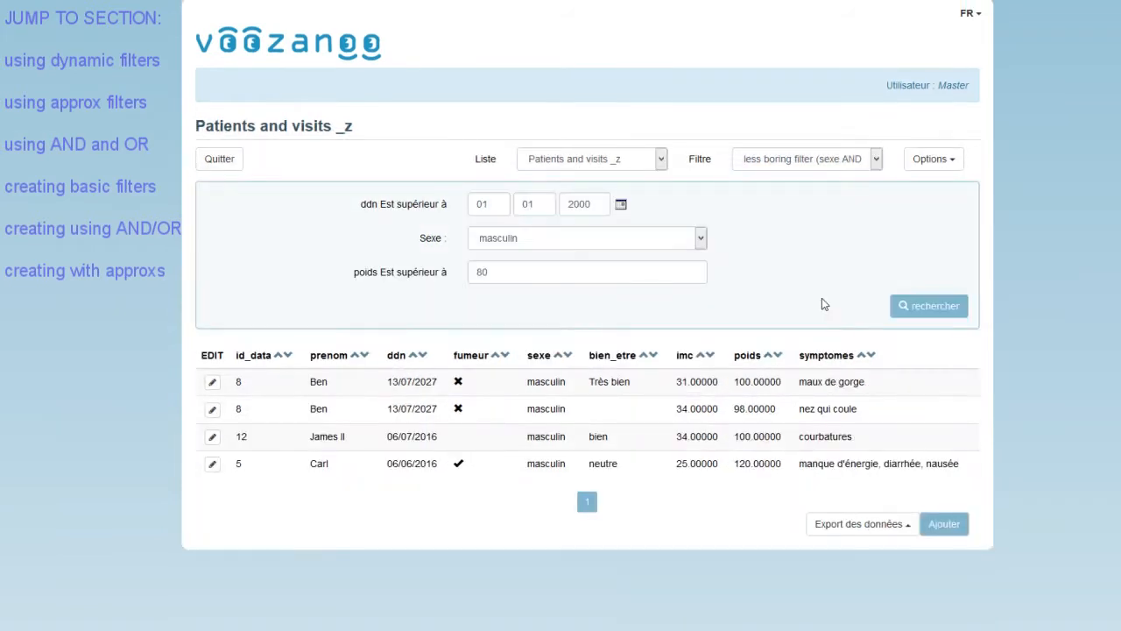
click(554, 247)
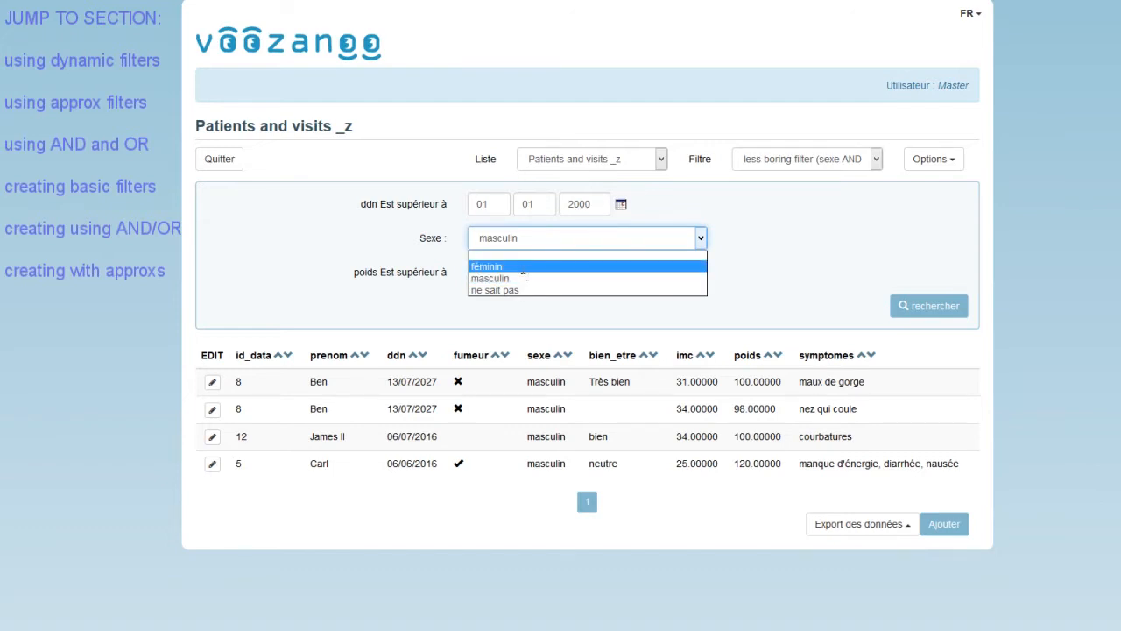
click(523, 267)
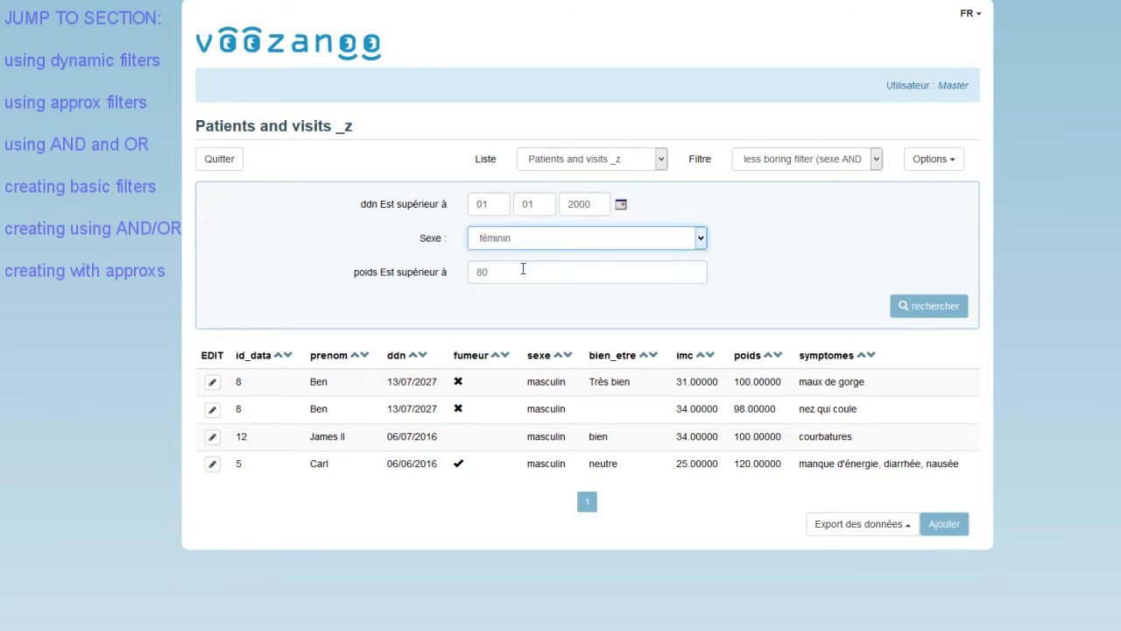
click(929, 309)
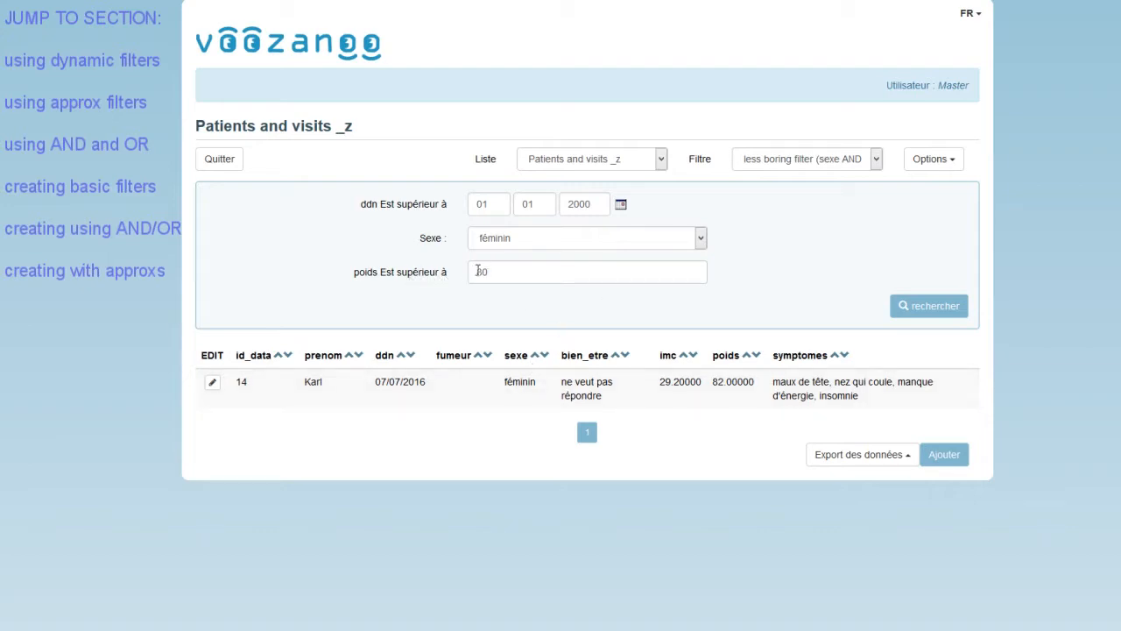
Set the minimum poids of the filter to 50 and run the search again for féminin.
drag(489, 271, 464, 272)
text(80)
click(588, 247)
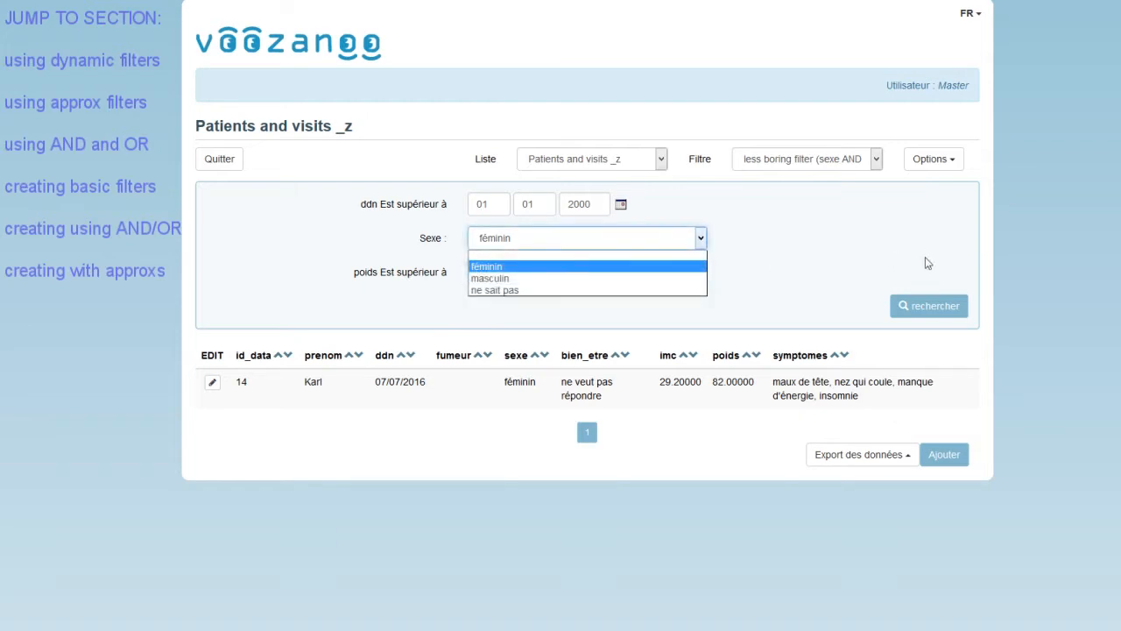
click(573, 245)
click(908, 311)
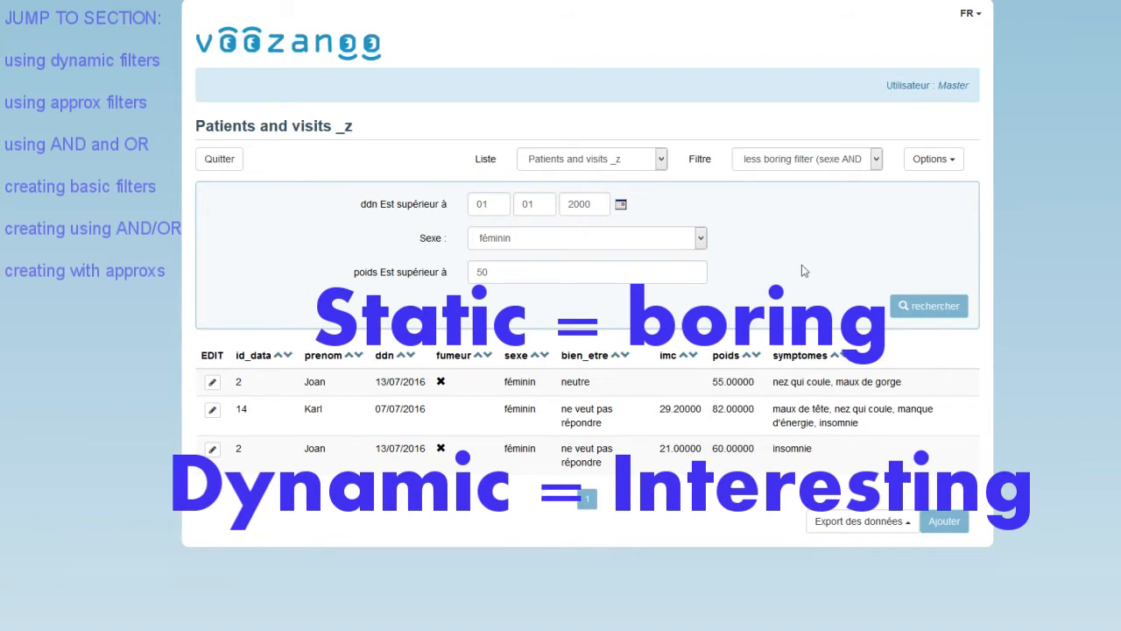
click(874, 159)
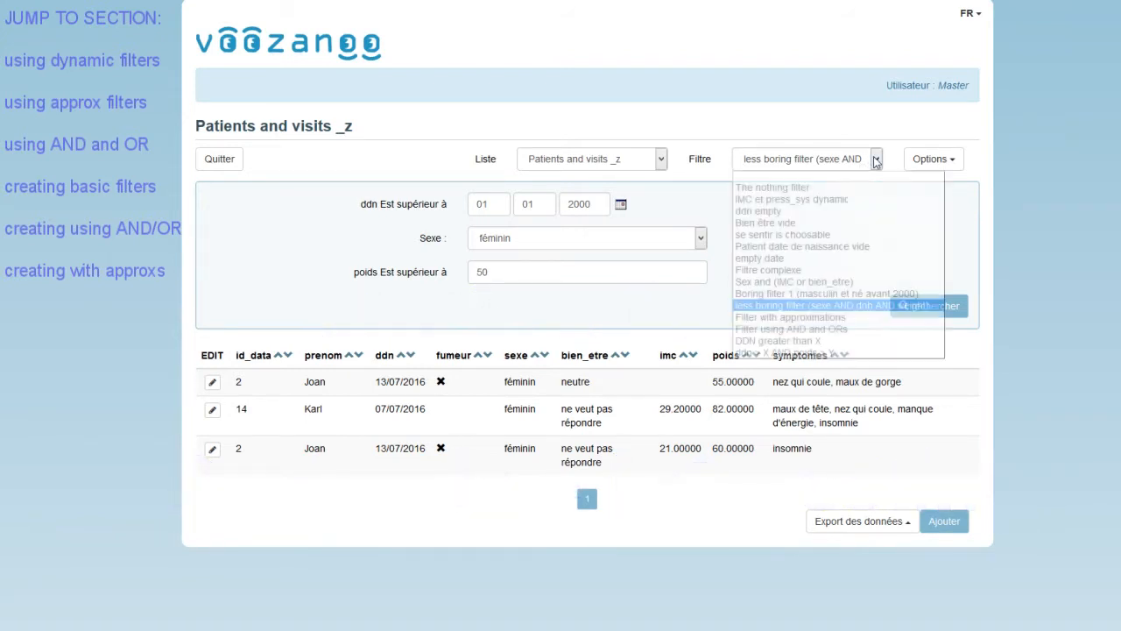
click(874, 159)
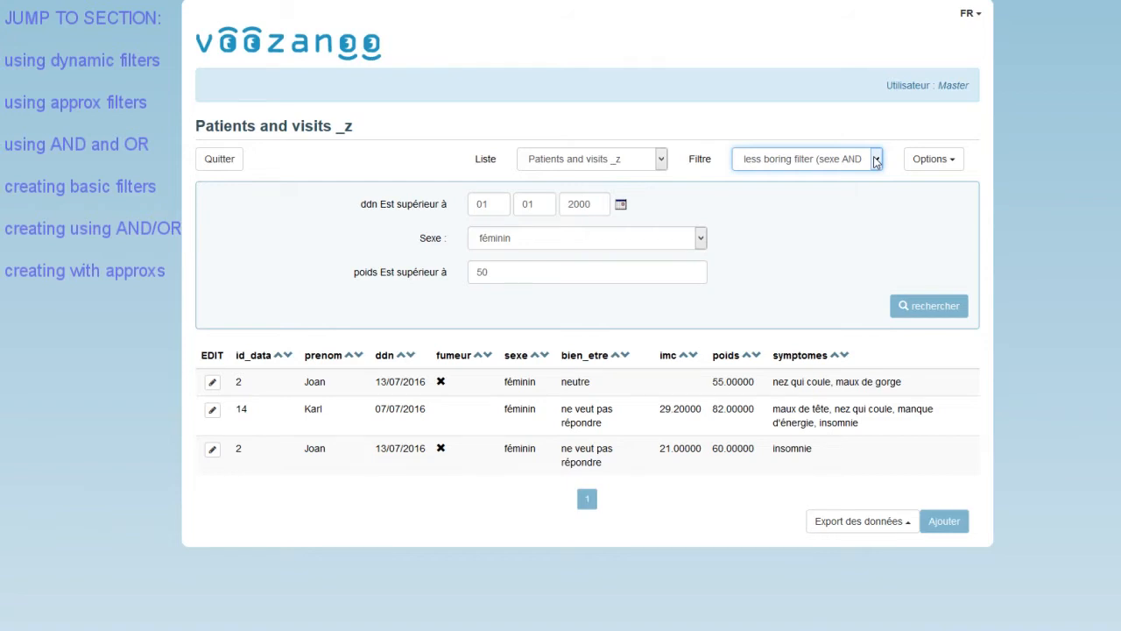
click(662, 161)
click(661, 158)
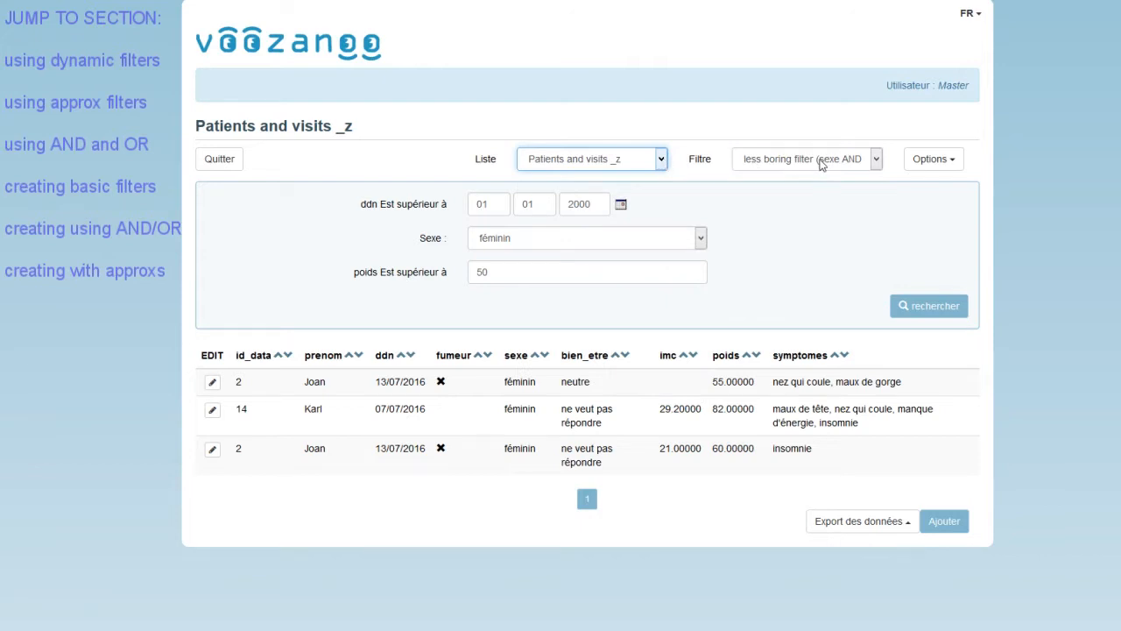
Display the "motorbike_39 listing" list and check which filters are available for it.
click(661, 163)
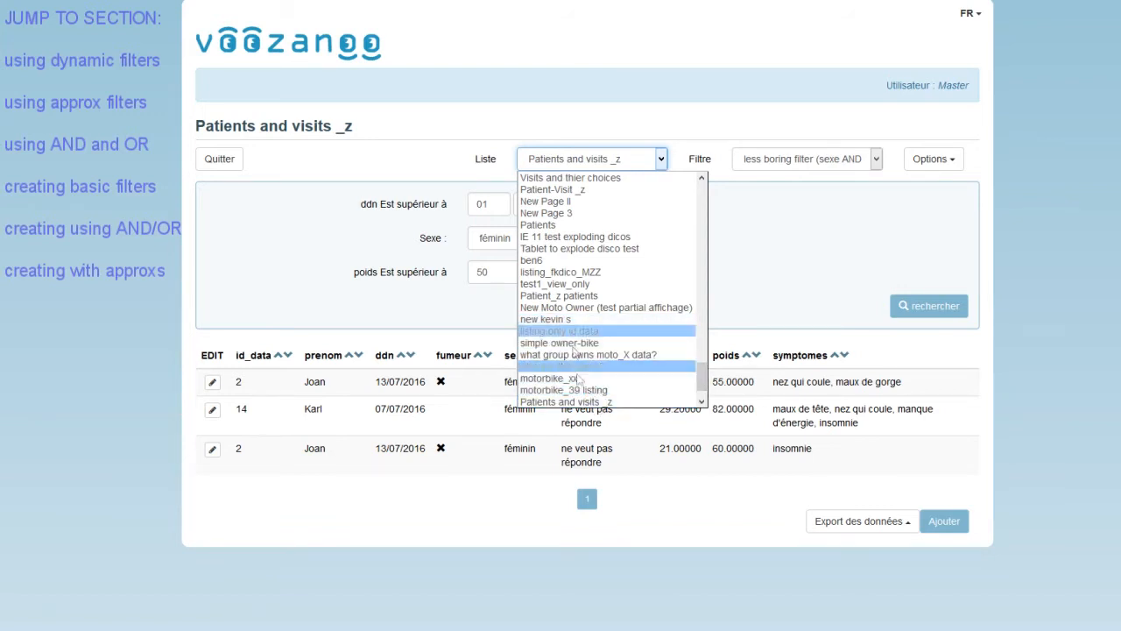
scroll(701, 383, down, 1)
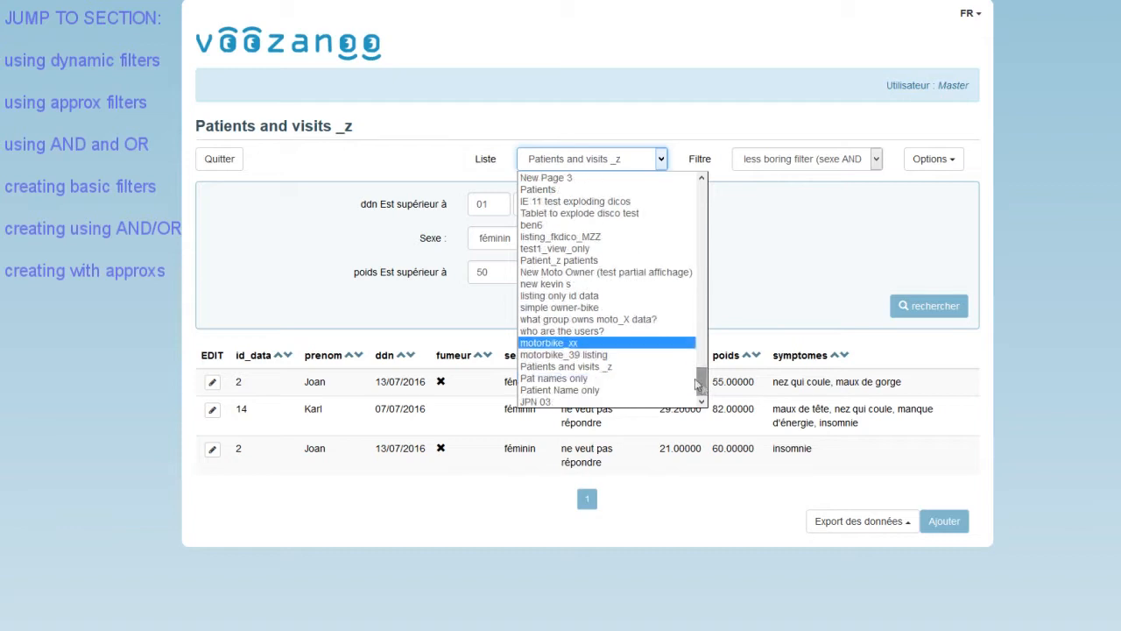
click(611, 364)
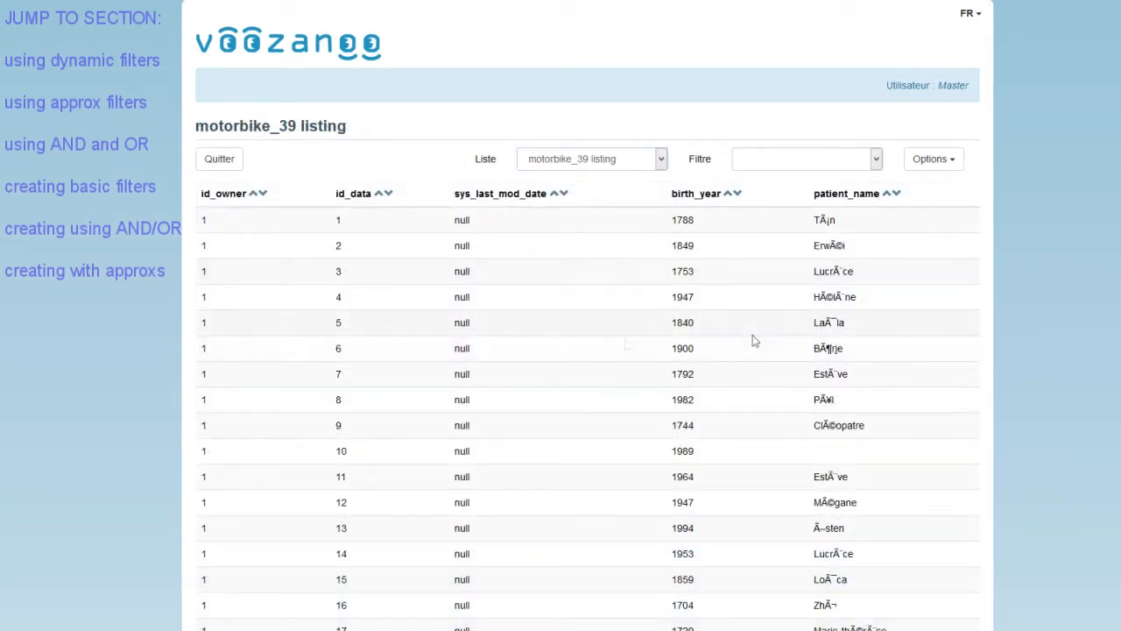
click(870, 159)
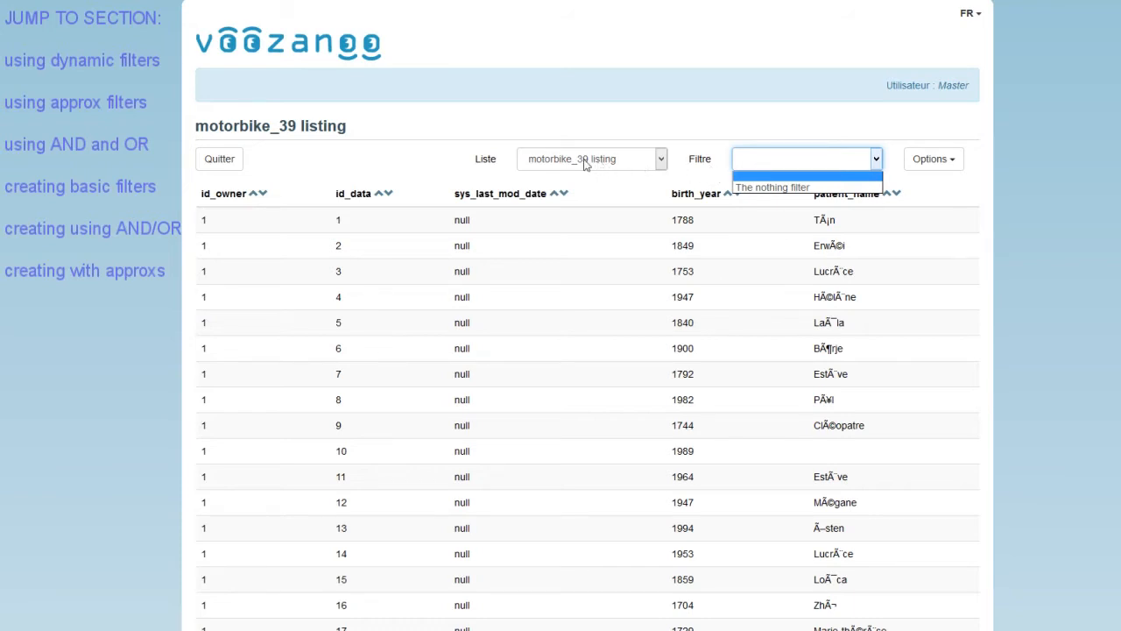
Return to the "Patients and visits _z" list and apply "Filter with approximations".
click(662, 163)
scroll(576, 385, down, 2)
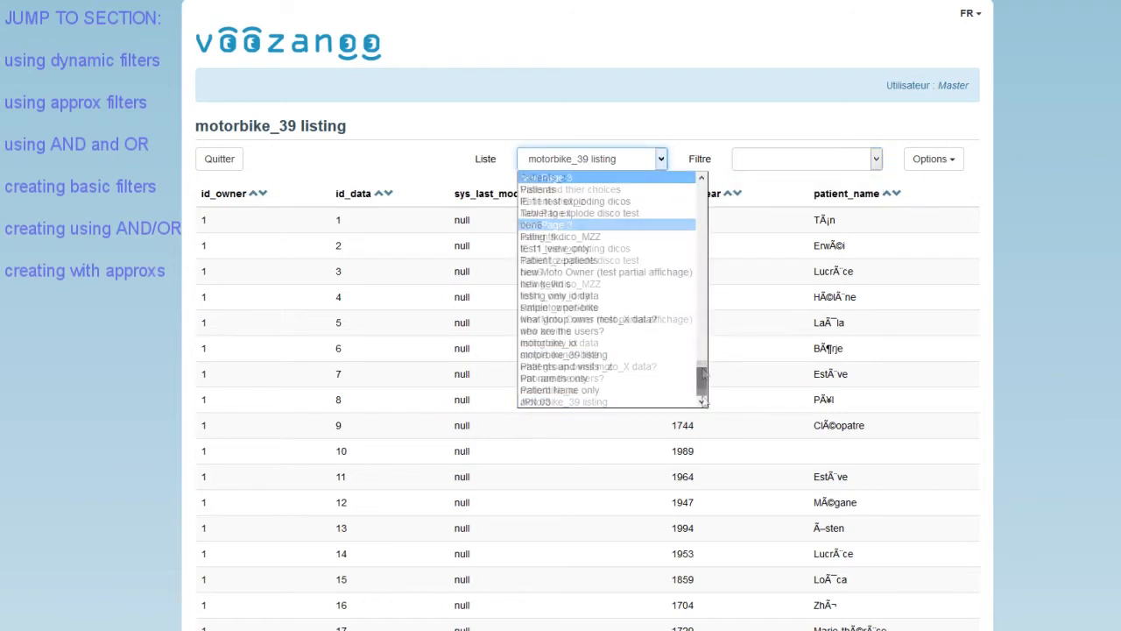
click(569, 366)
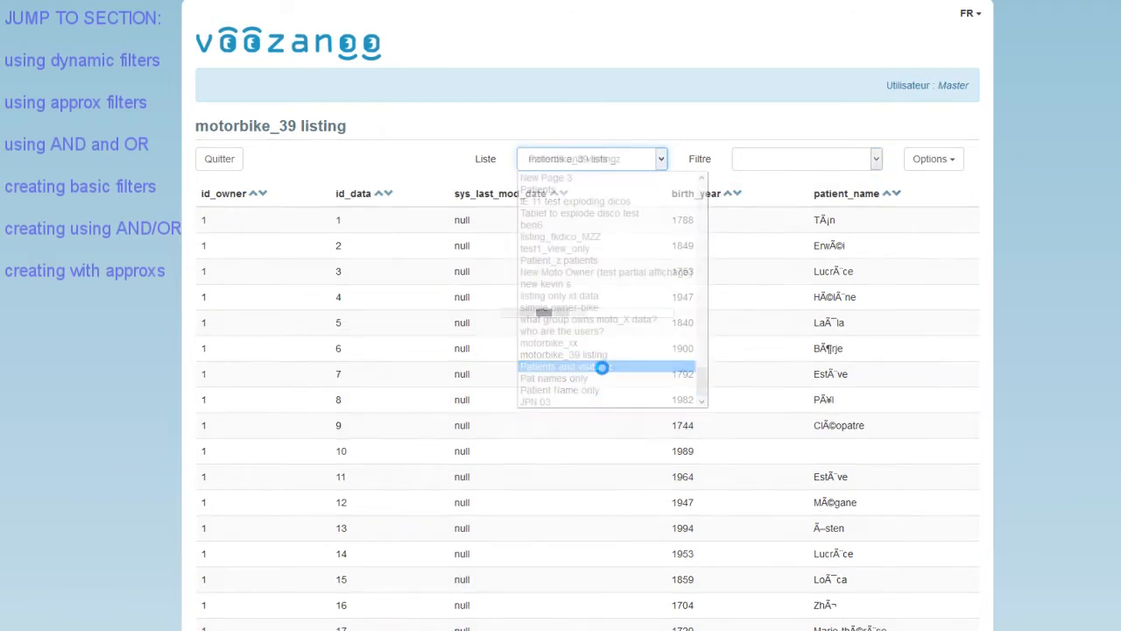
click(877, 158)
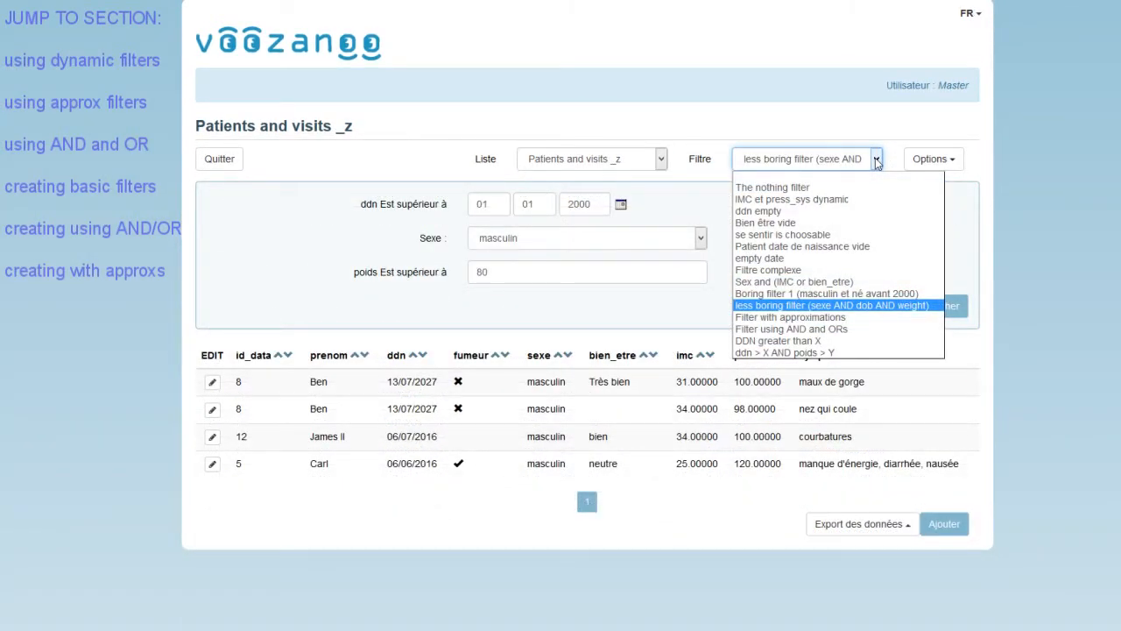
click(814, 317)
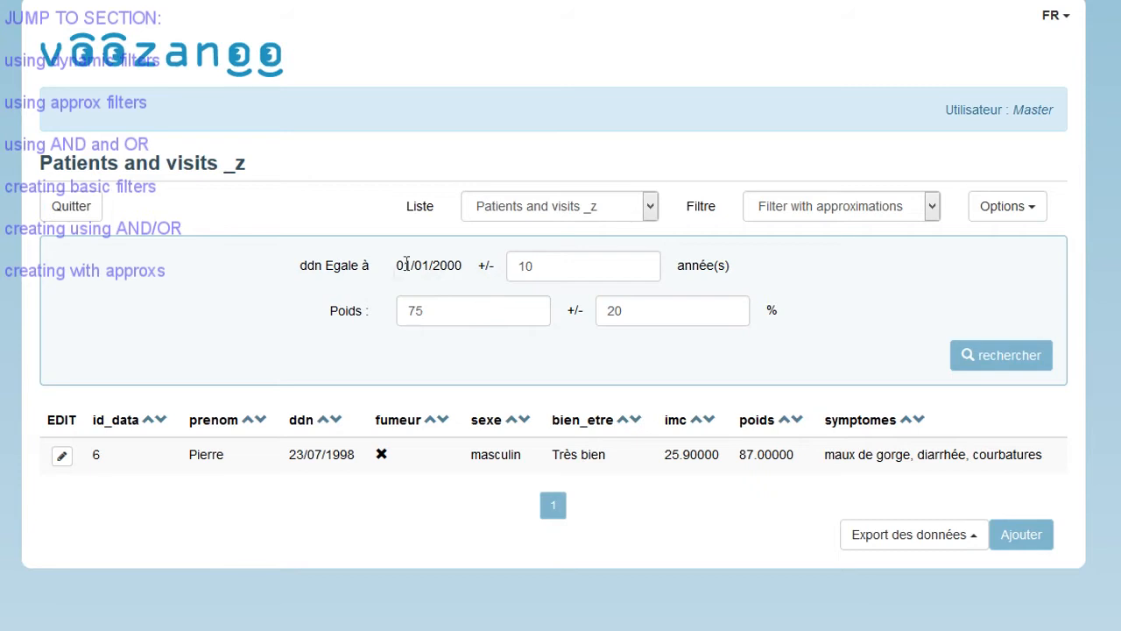
Set the tolerance on the ddn criterion to +/- 20 années and run the search.
click(534, 266)
drag(534, 266, 518, 270)
text(20)
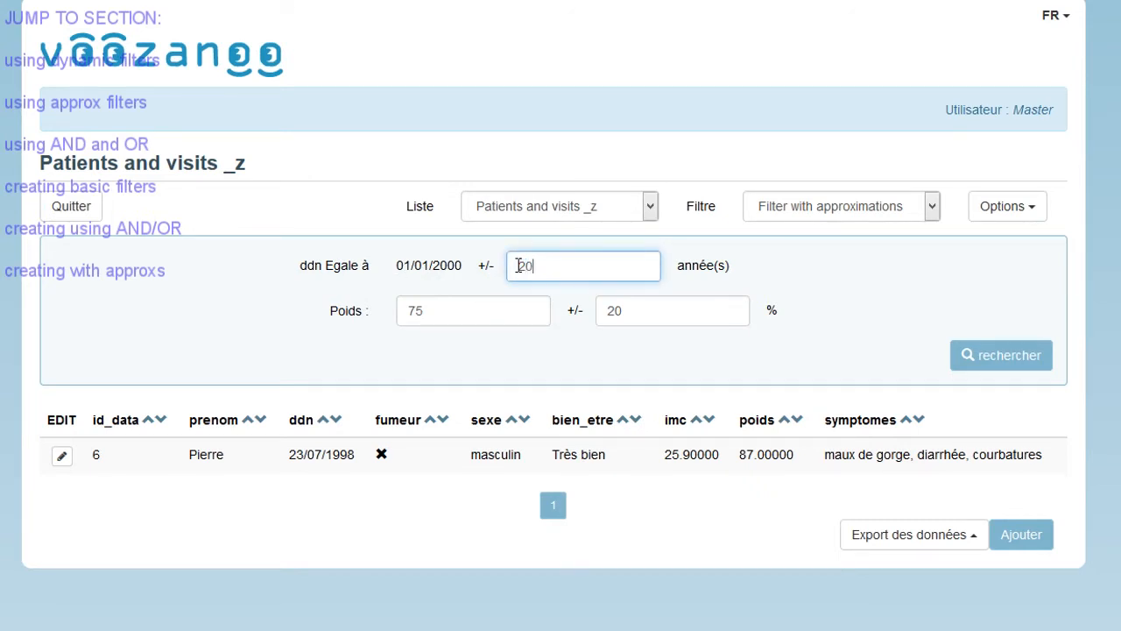
click(1022, 356)
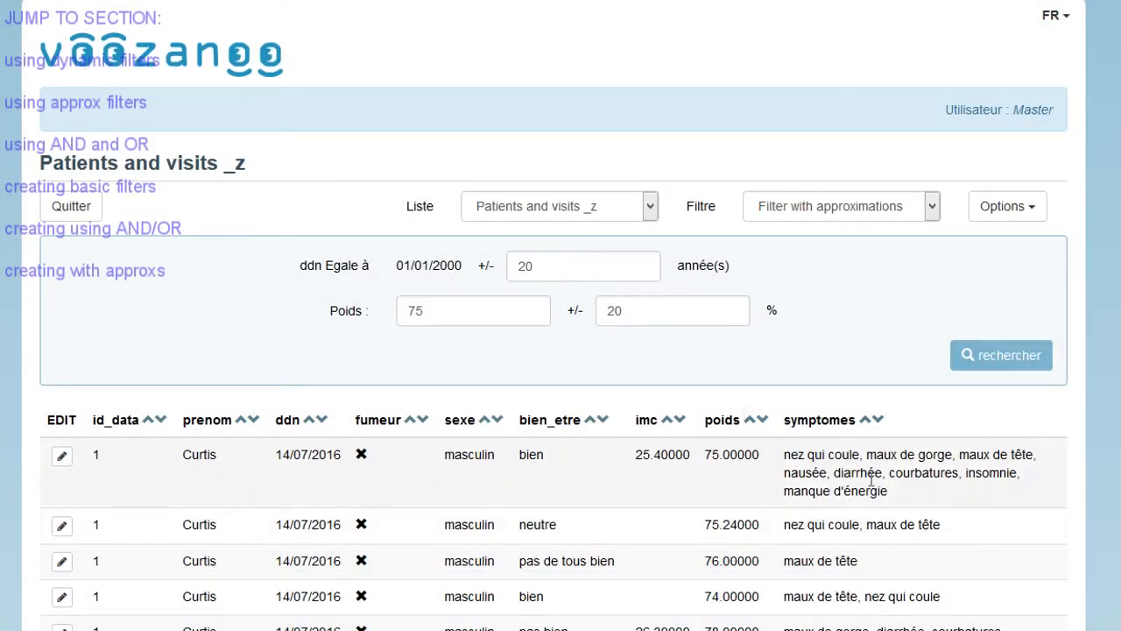
Set the Poids criterion to 100 with a tolerance of +/- 5 % and run the search.
double_click(410, 310)
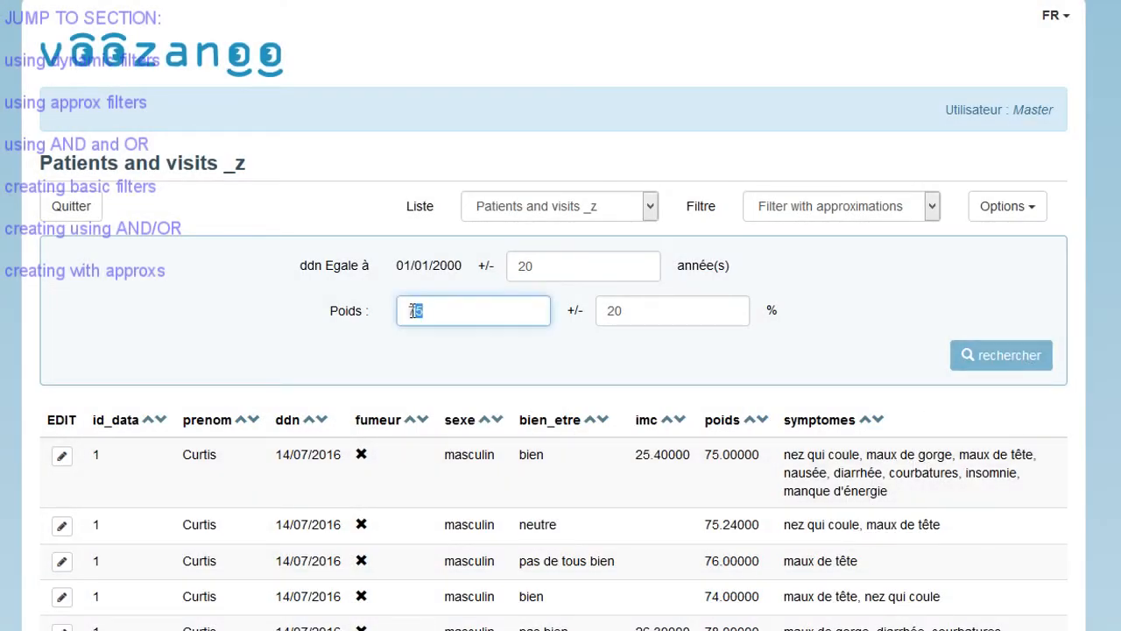
text(100)
double_click(609, 313)
text(5)
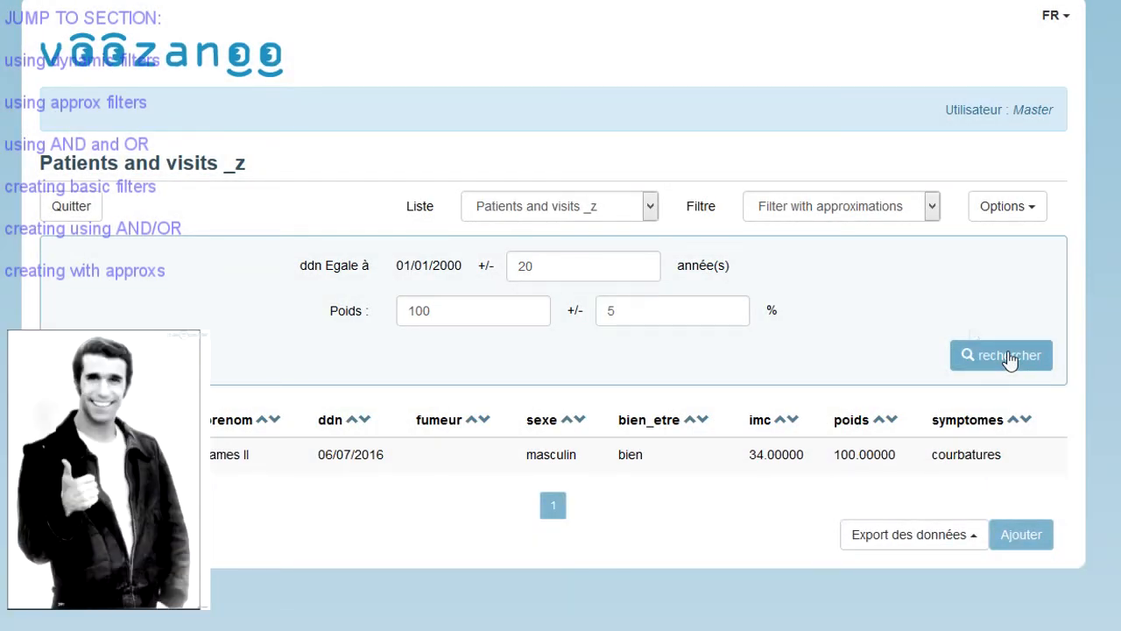
Apply "Filter using AND and ORs" and run the search with Sexe set to masculin.
click(808, 204)
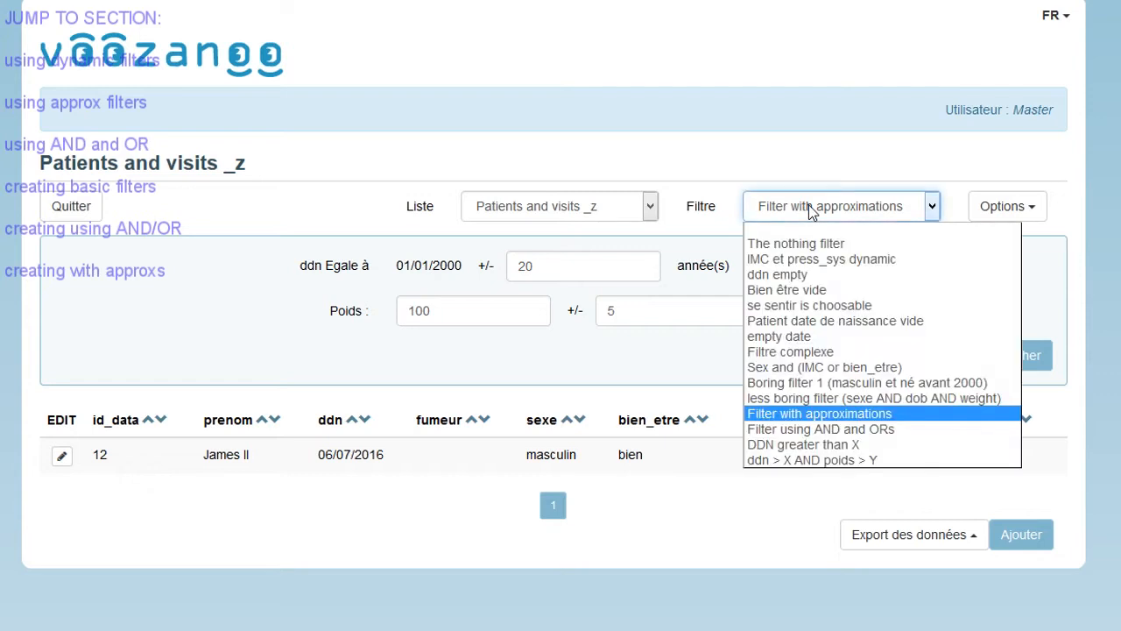
click(824, 429)
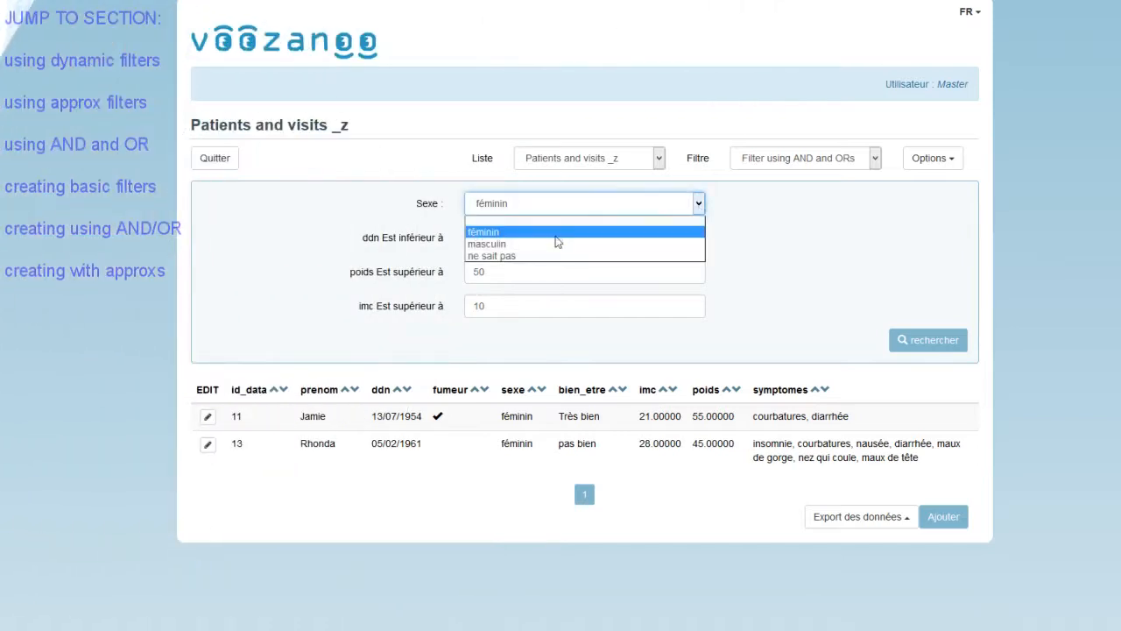
click(556, 244)
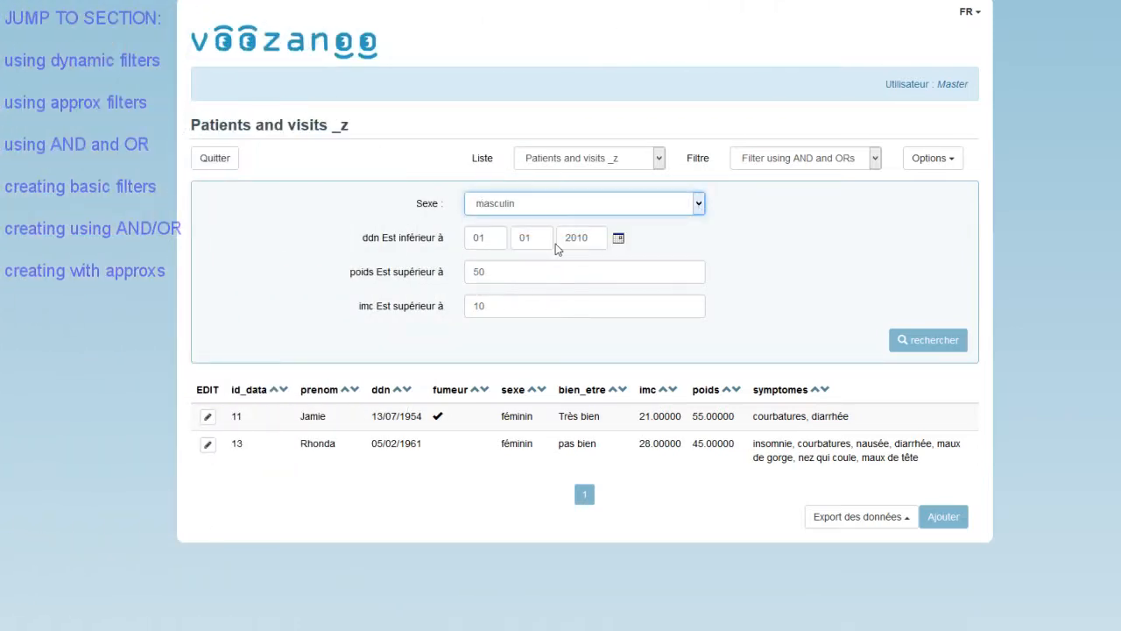
click(926, 346)
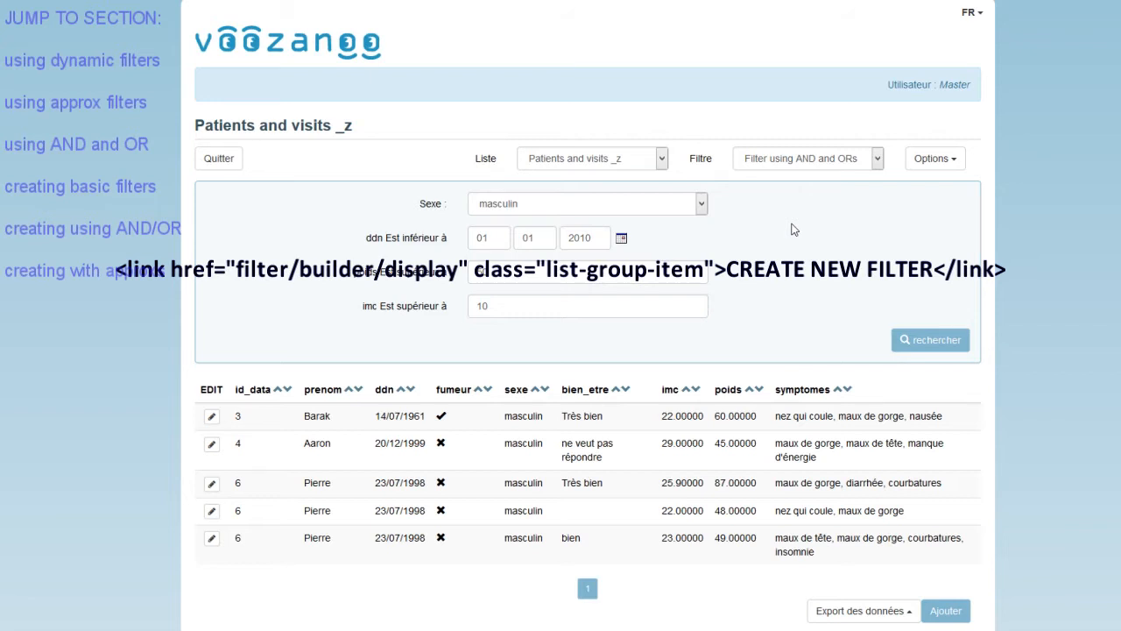
Leave the patient list, start a new filter in the filter builder and name it "age and sex".
click(320, 42)
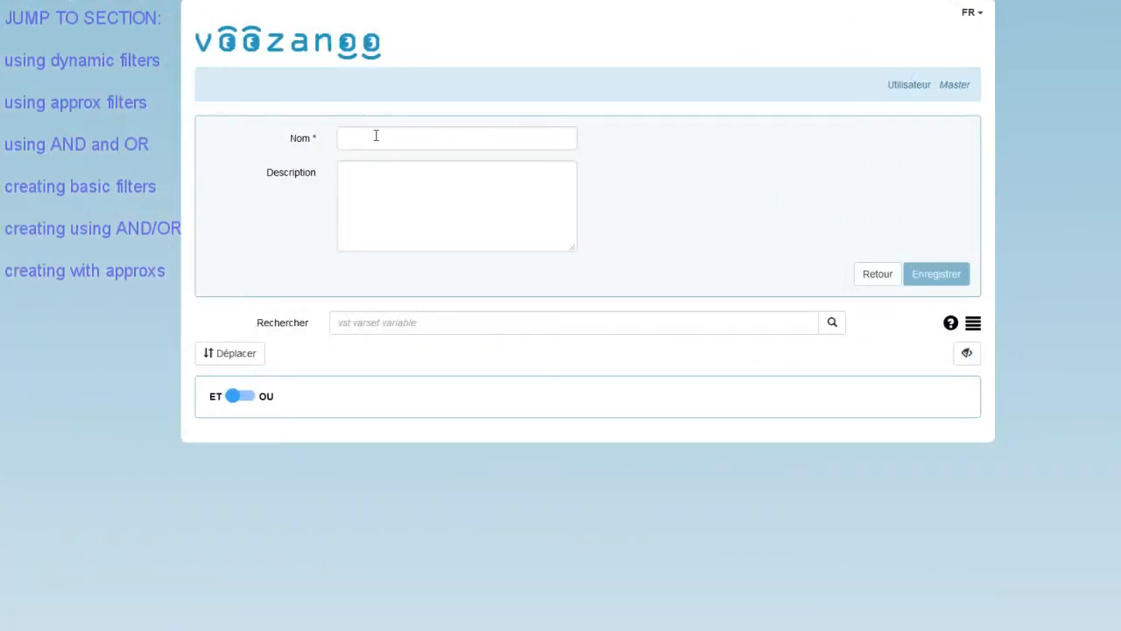
click(375, 136)
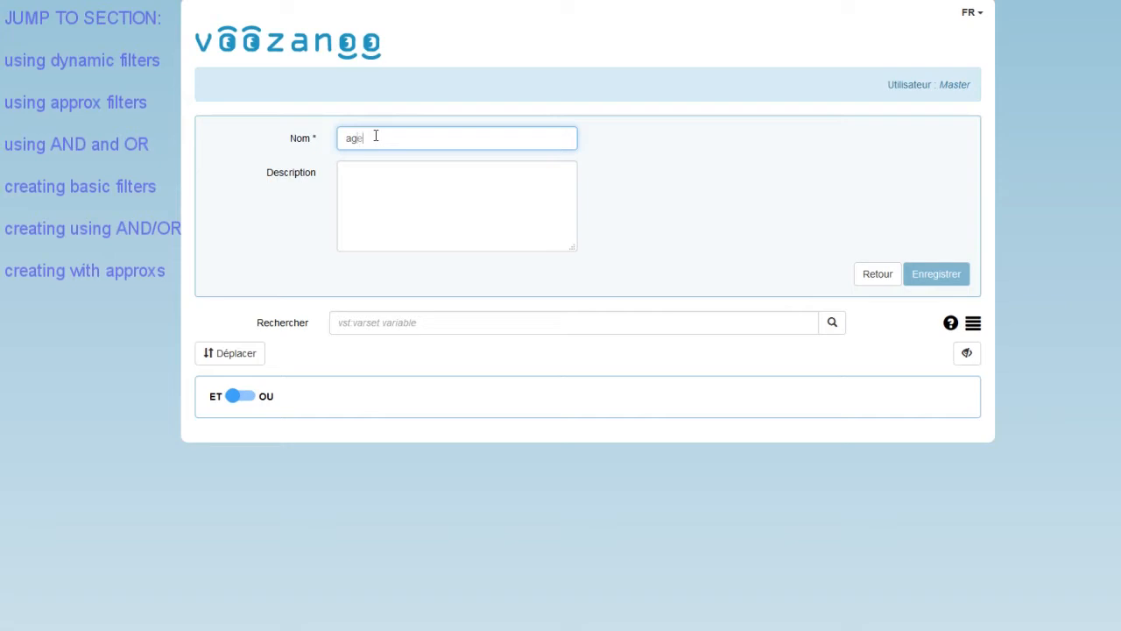
text(age and sex)
Search the variables available for the new filter with "vst:_z".
click(383, 331)
text(vs)
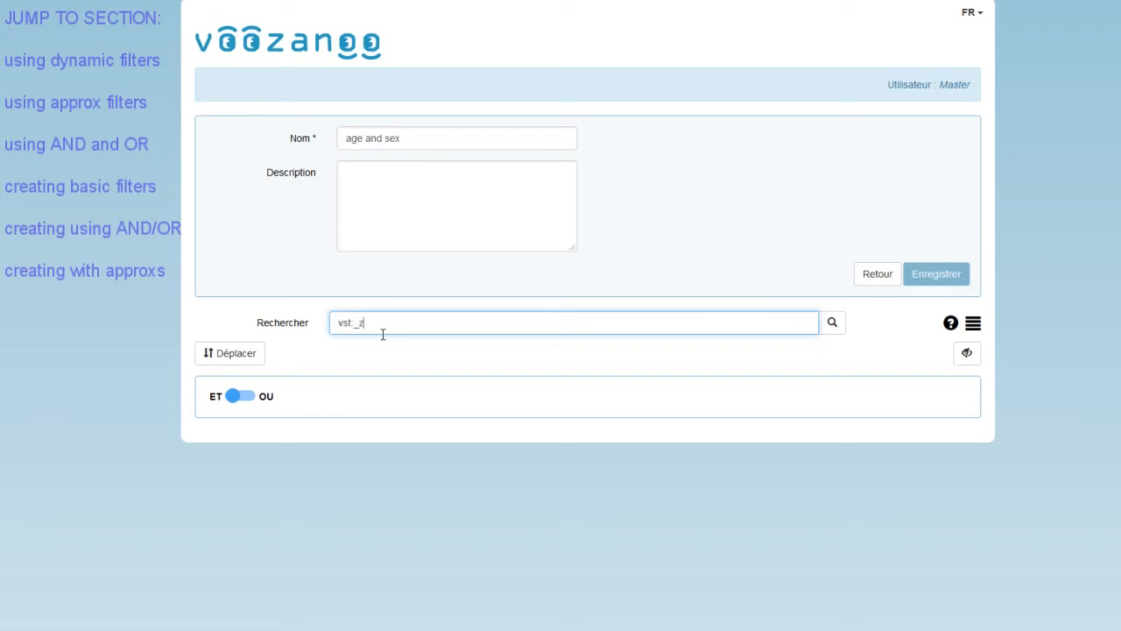
text(t_z)
key(Return)
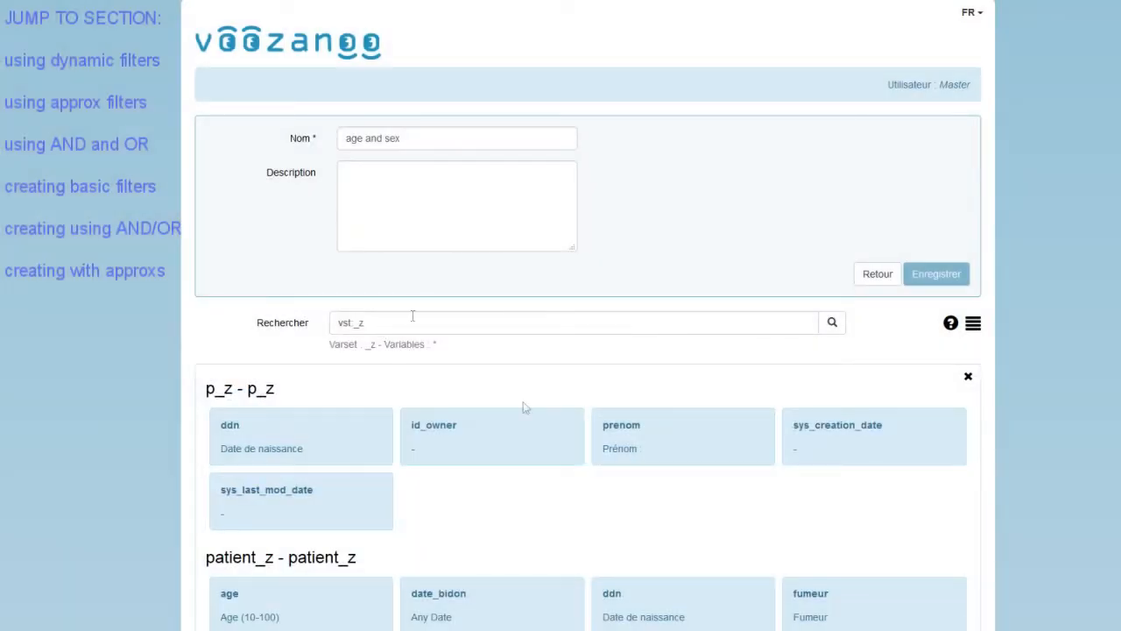
Add the ddn (Date de naissance) variable from patient_z to the filter.
scroll(512, 391, down, 2)
scroll(510, 385, down, 5)
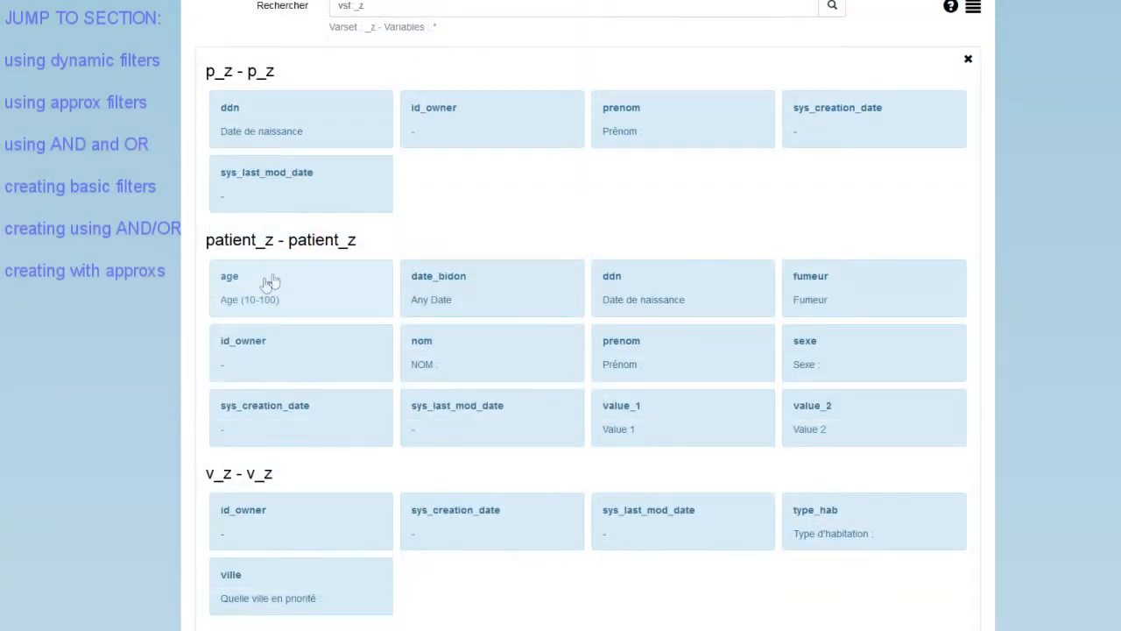
scroll(289, 342, down, 2)
scroll(378, 540, up, 6)
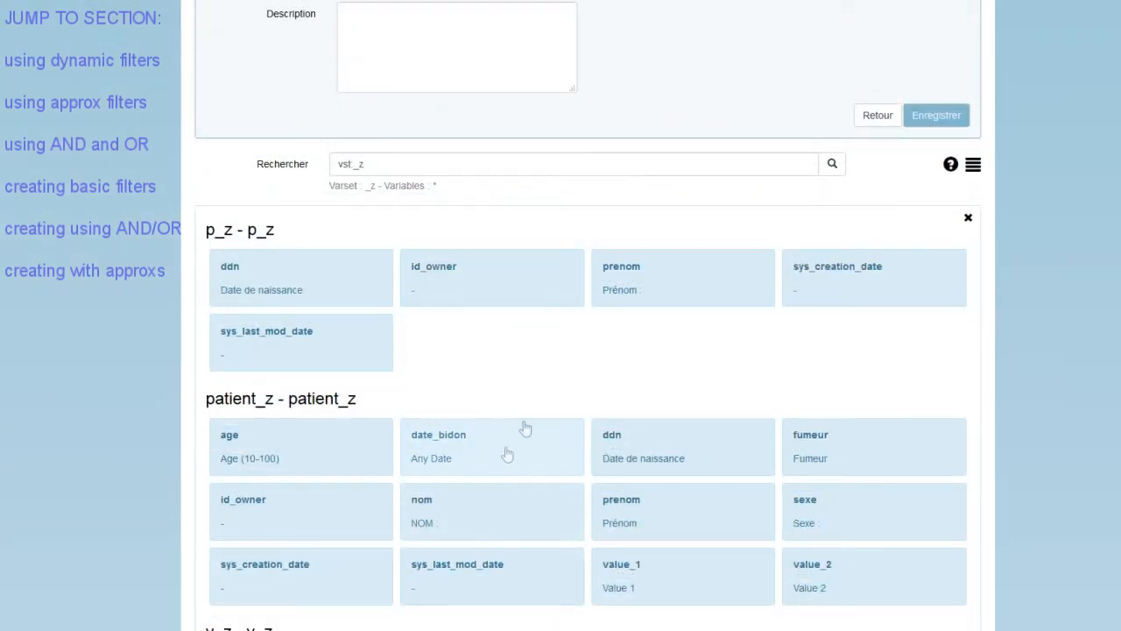
scroll(569, 453, down, 2)
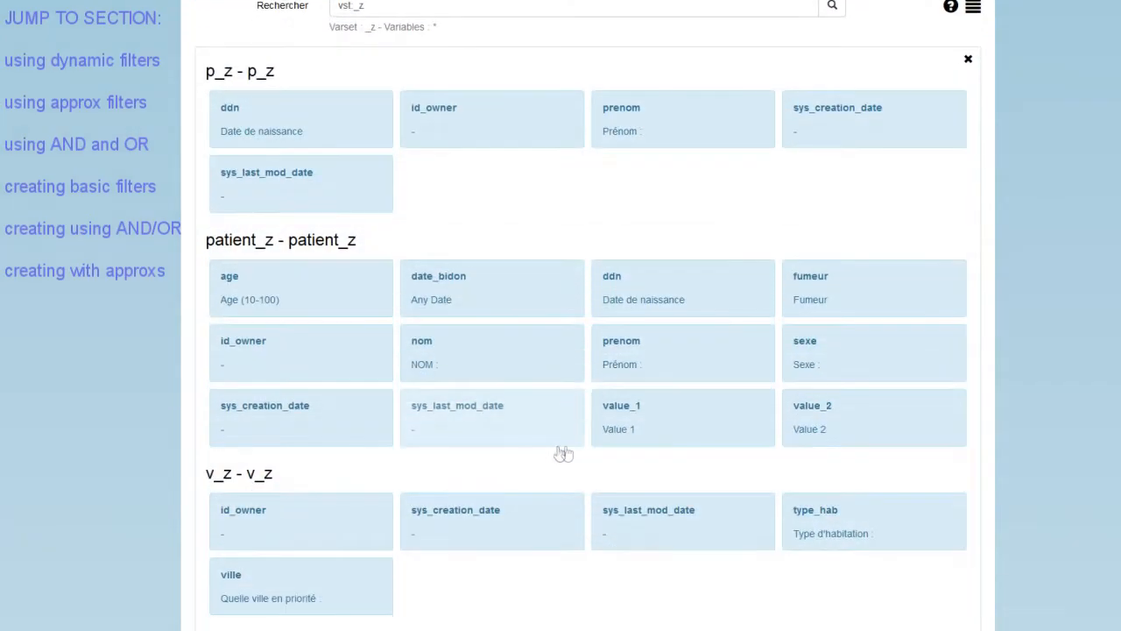
scroll(561, 450, down, 3)
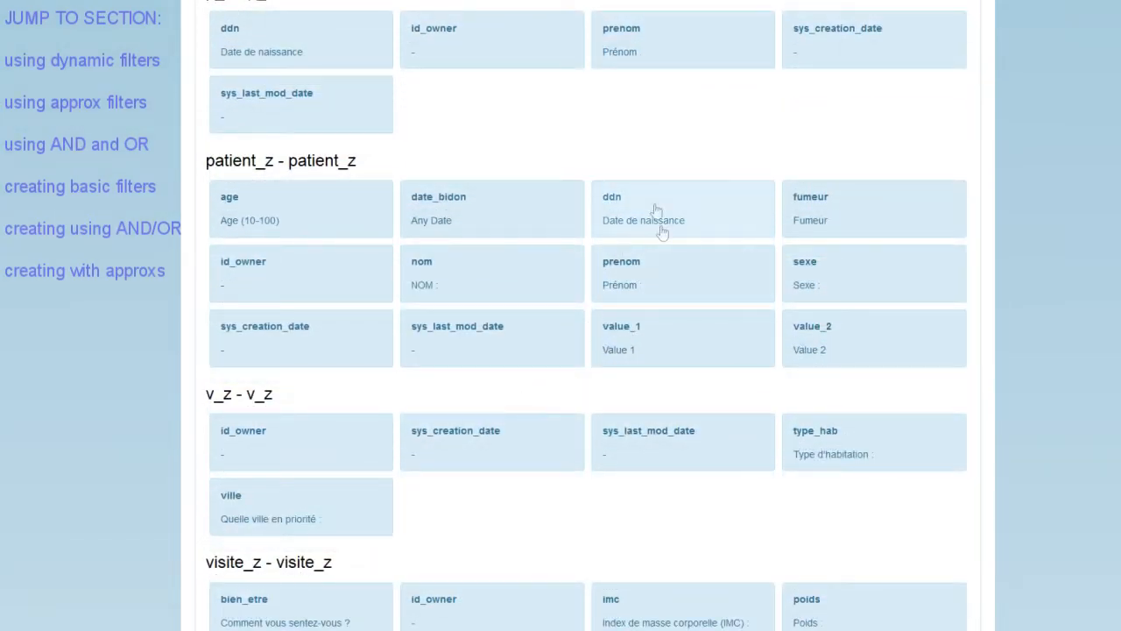
click(655, 208)
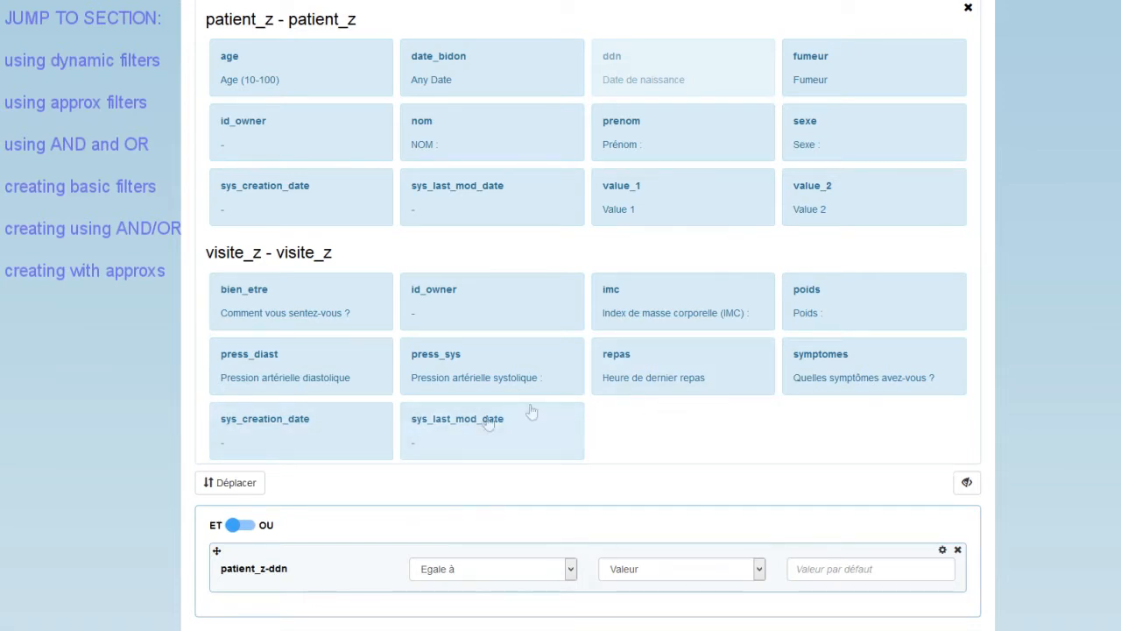
Add the sexe variable from patient_z to the filter and close the variable search results.
scroll(613, 385, up, 3)
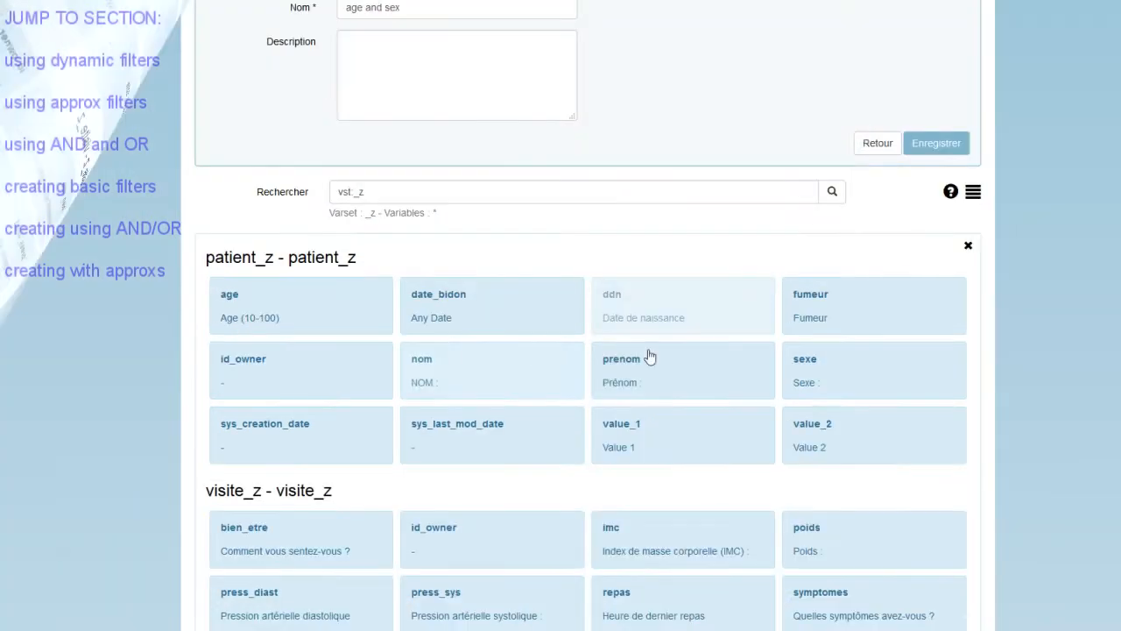
click(816, 363)
scroll(769, 391, down, 4)
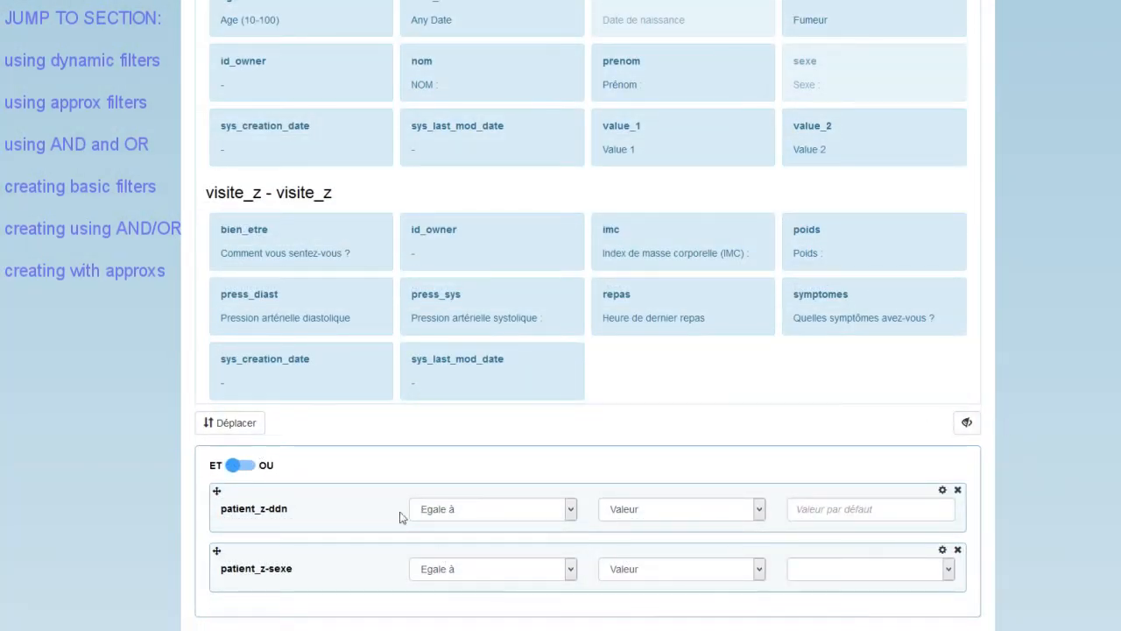
scroll(1018, 229, up, 5)
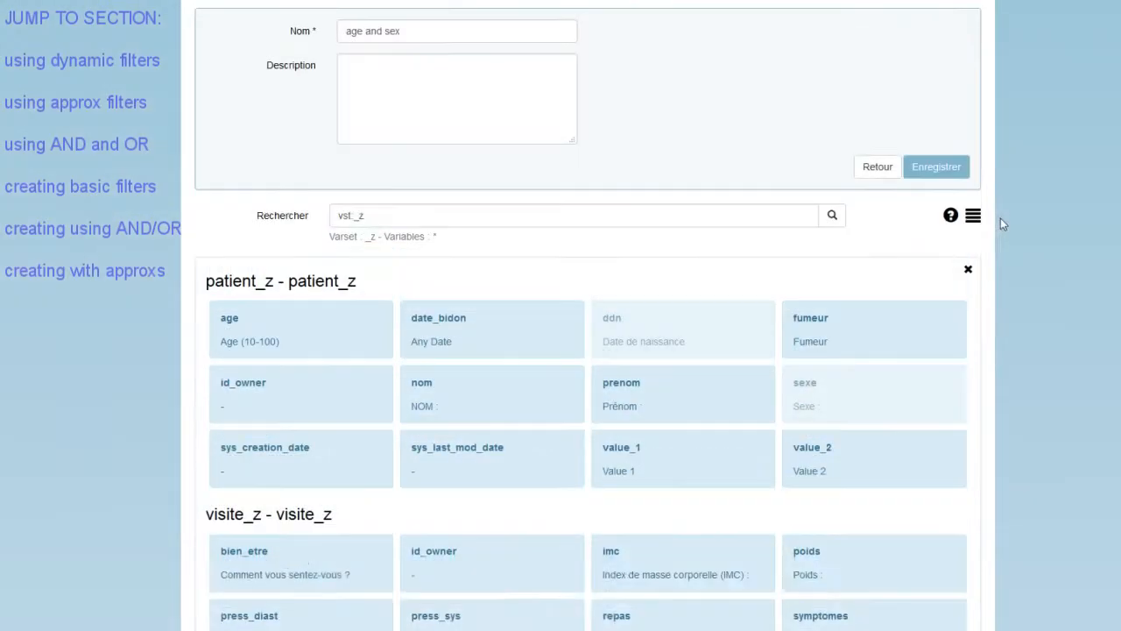
click(967, 346)
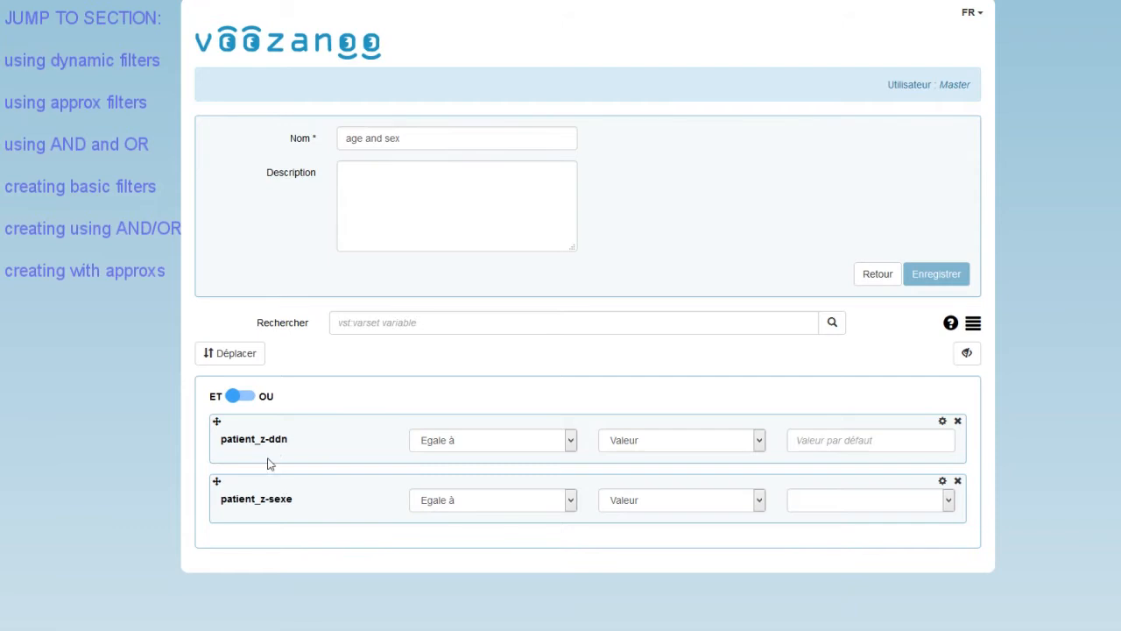
Set the patient_z-ddn criterion to "Est supérieur à" with "Saisie à l'utilisation" and a default value of 01/01/2000.
click(571, 442)
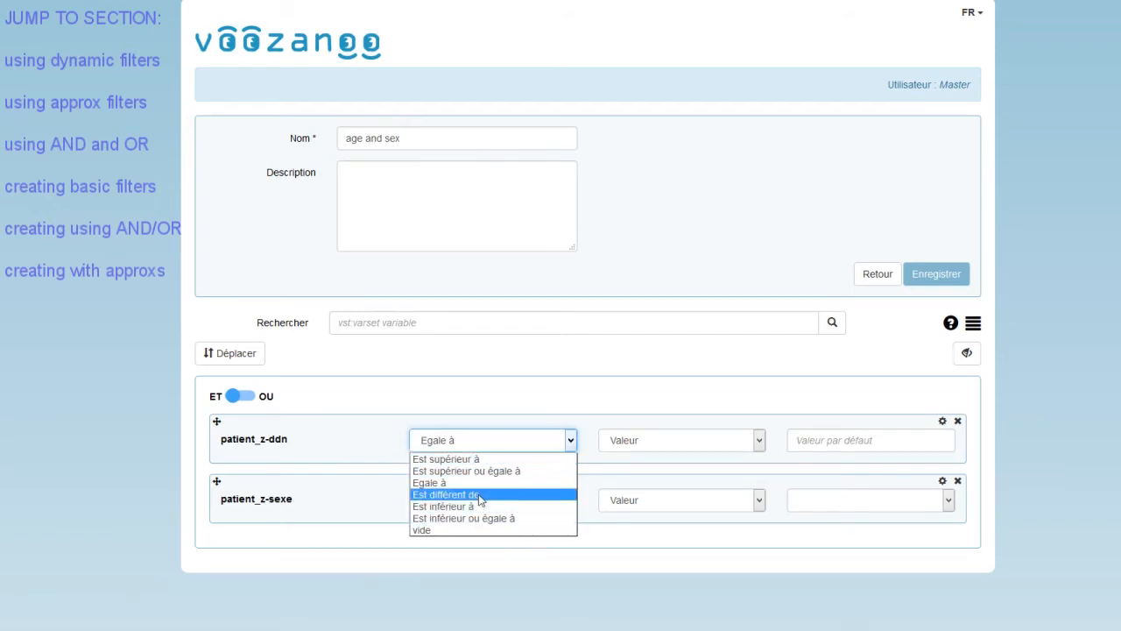
click(455, 459)
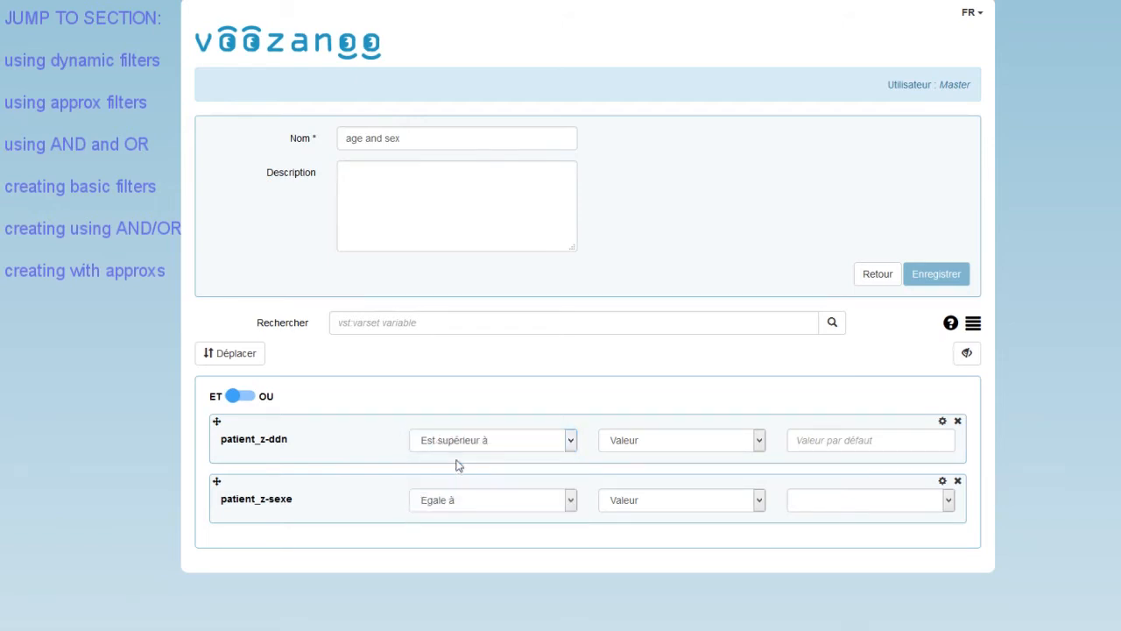
click(657, 443)
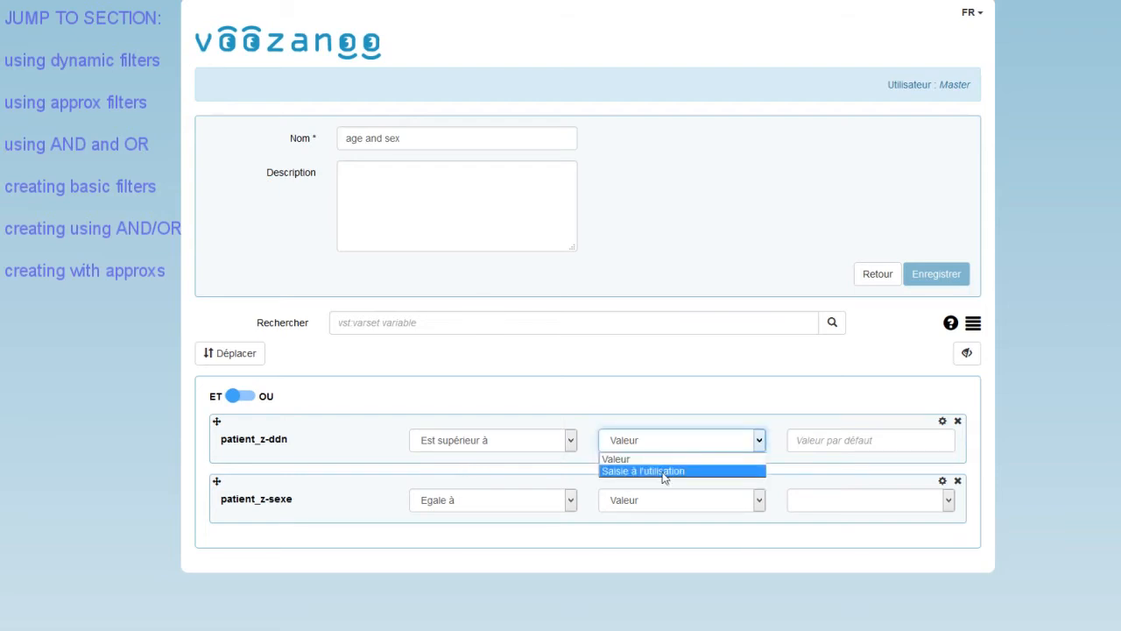
click(664, 474)
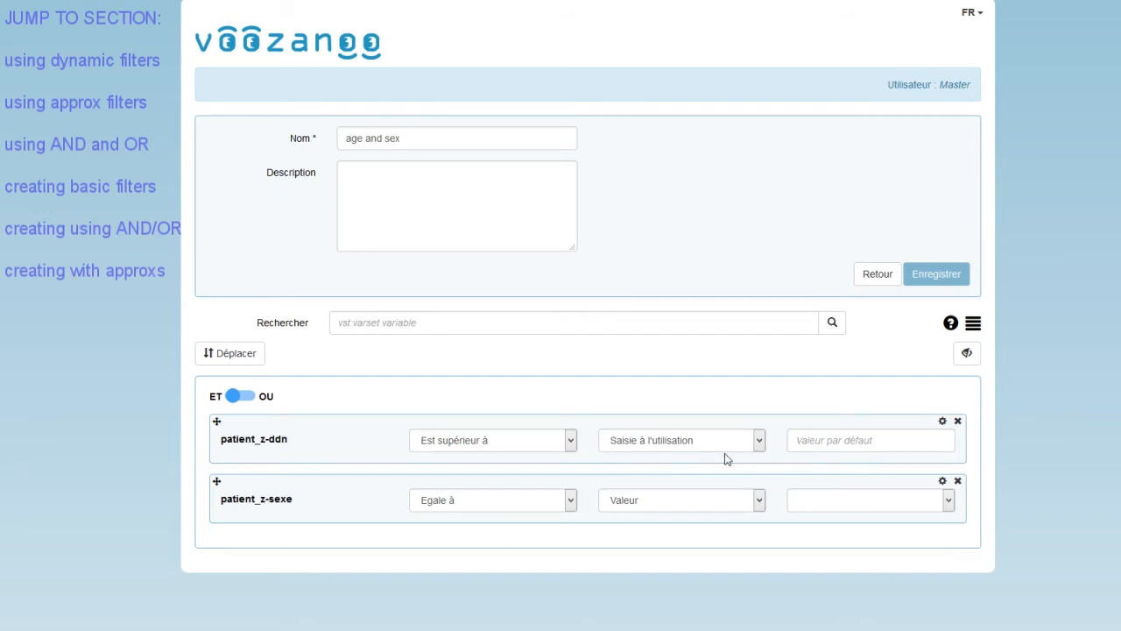
click(804, 442)
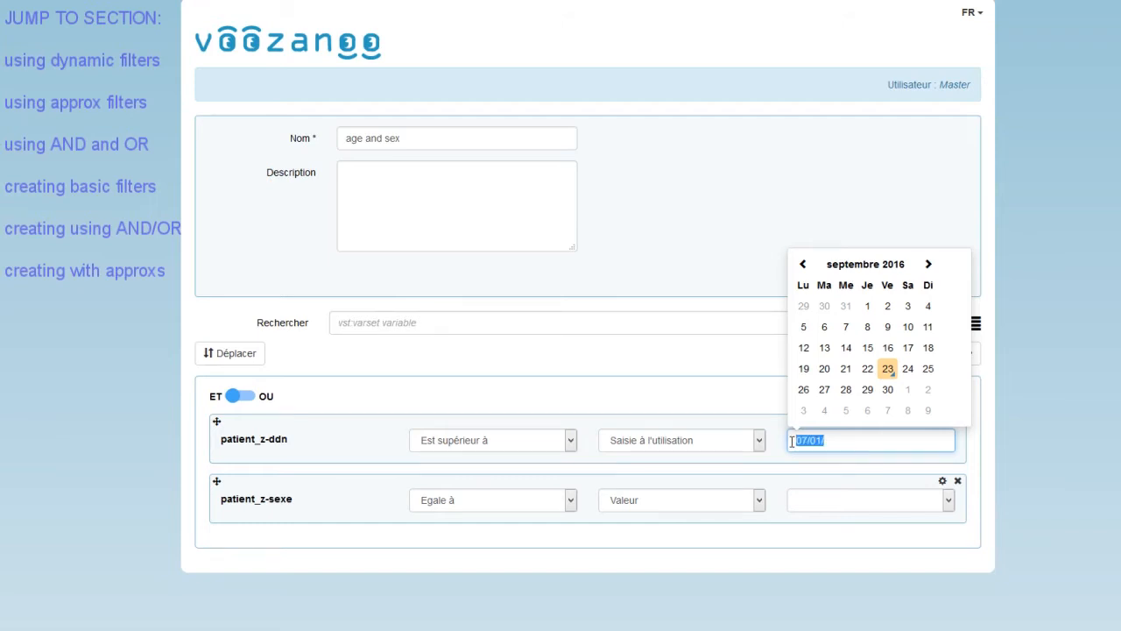
text(01/01/2000)
key(Tab)
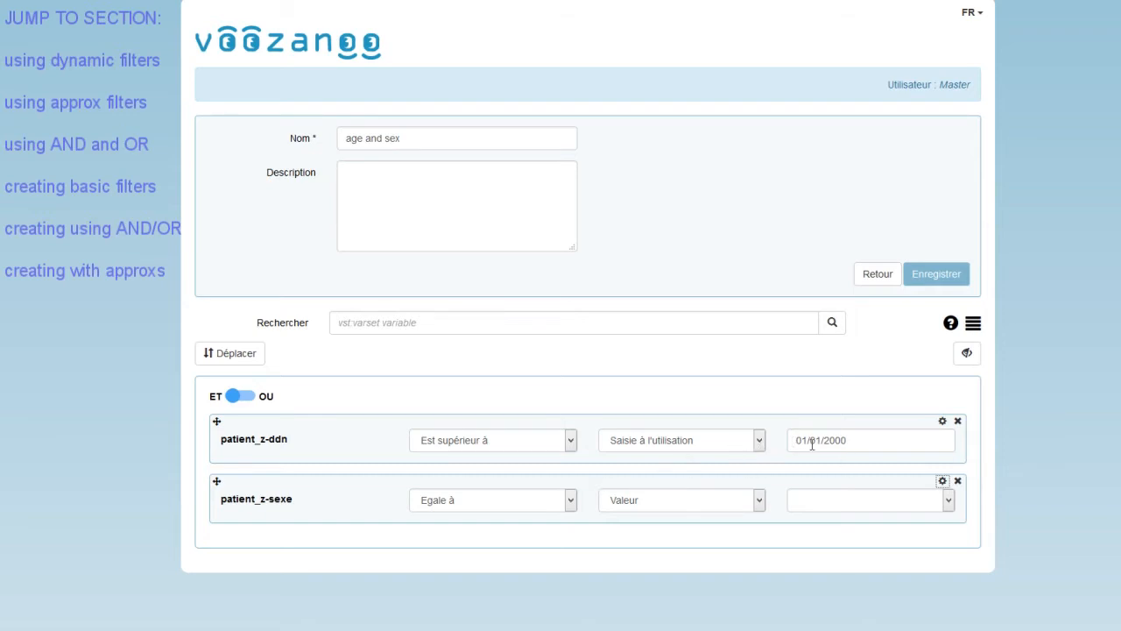
Set the patient_z-sexe criterion to "Saisie à l'utilisation" with féminin as its default, keeping the operator "Egale à".
click(560, 505)
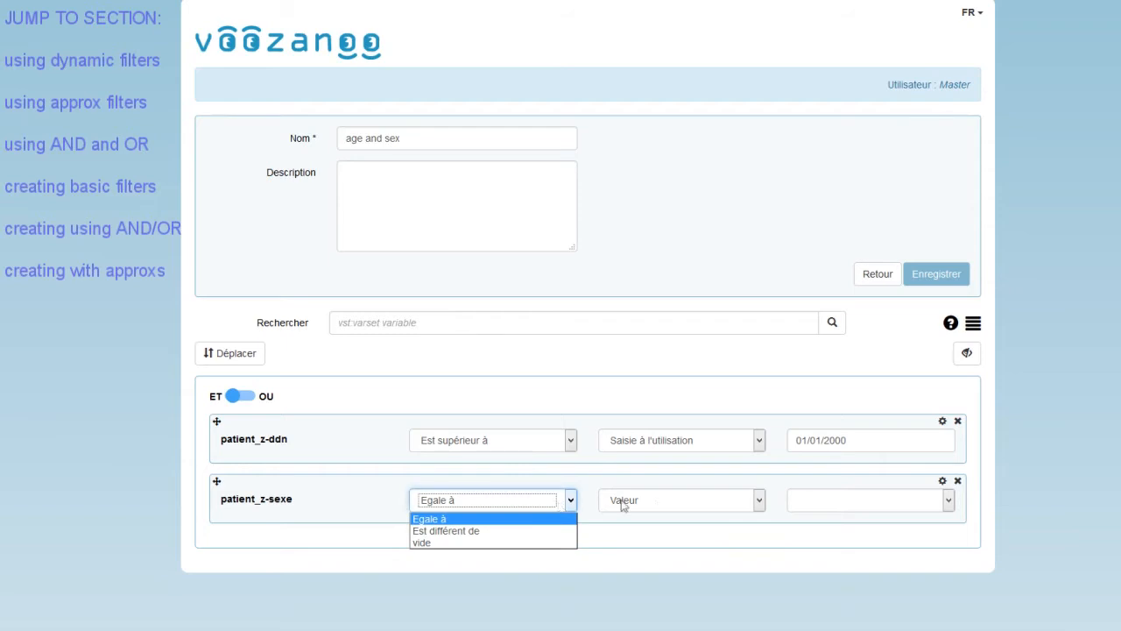
click(662, 506)
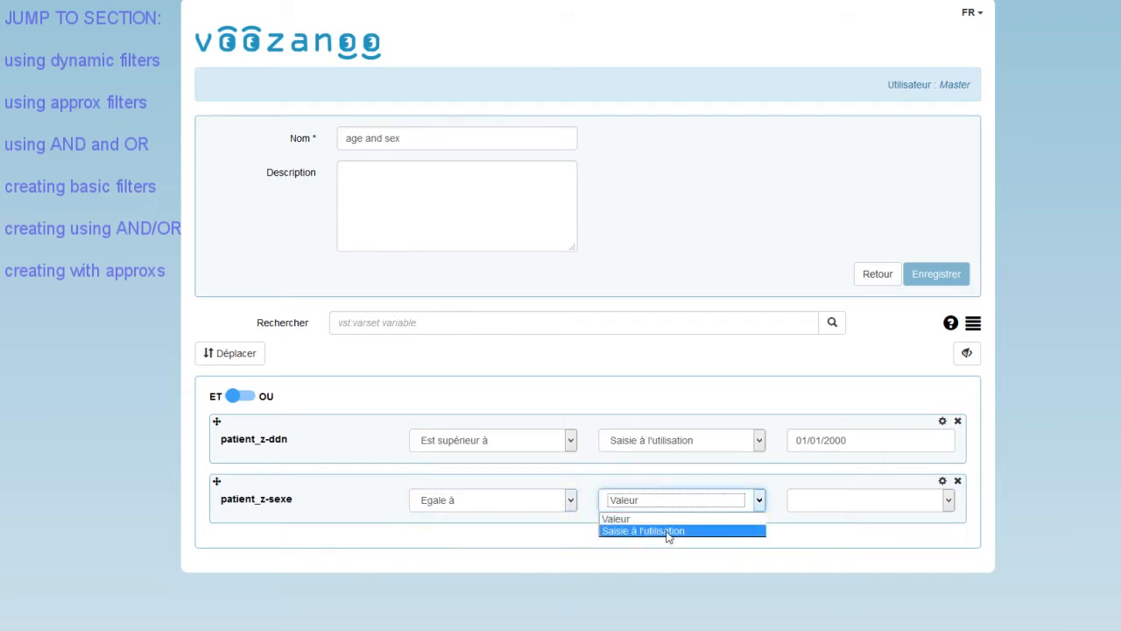
click(670, 531)
click(824, 506)
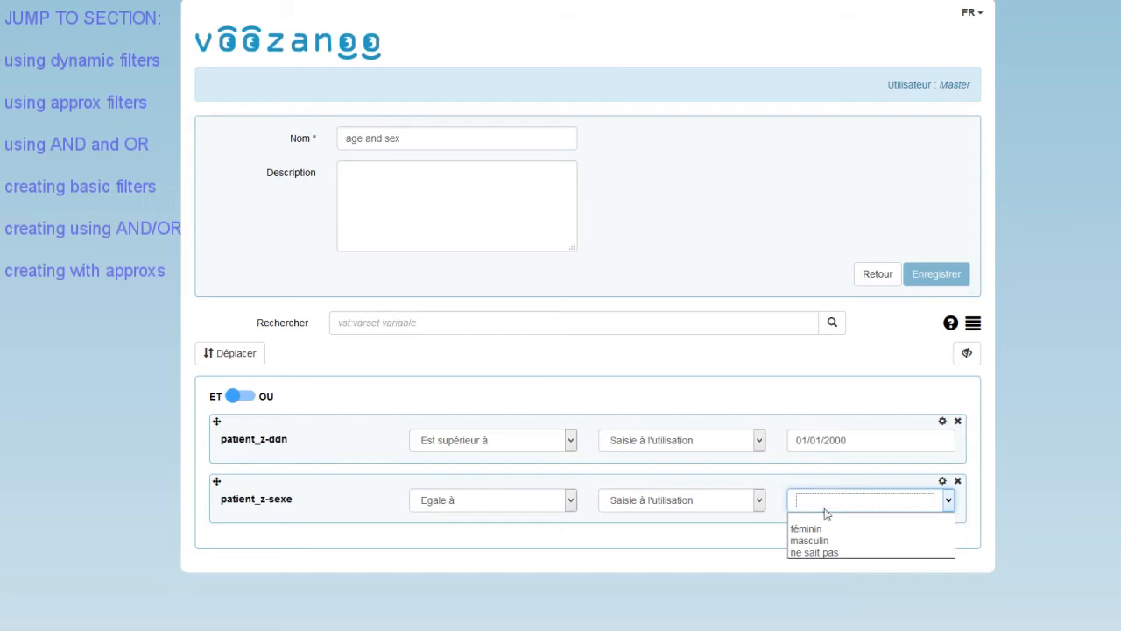
click(822, 531)
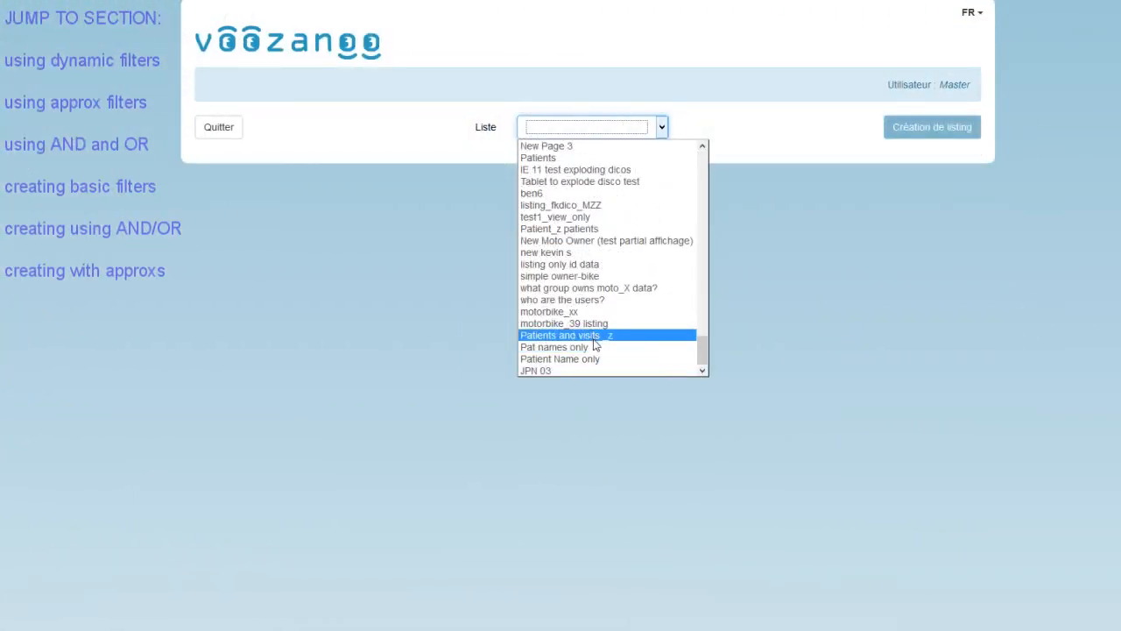
Open the "Patients and visits _z" list and apply the "age and sex" filter to it.
click(593, 341)
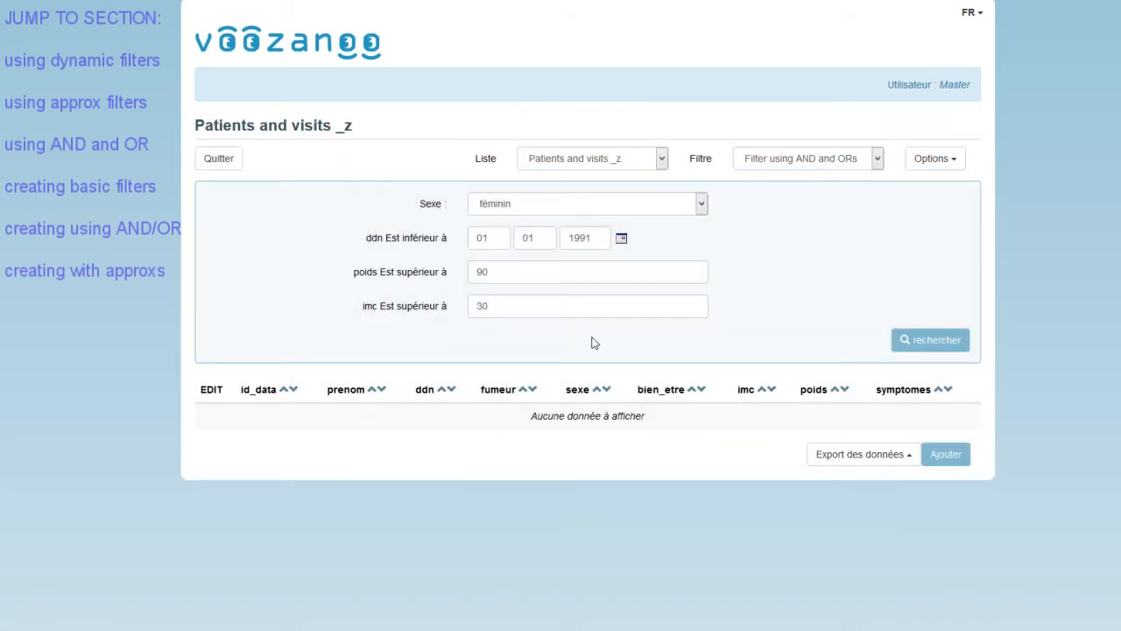
click(823, 165)
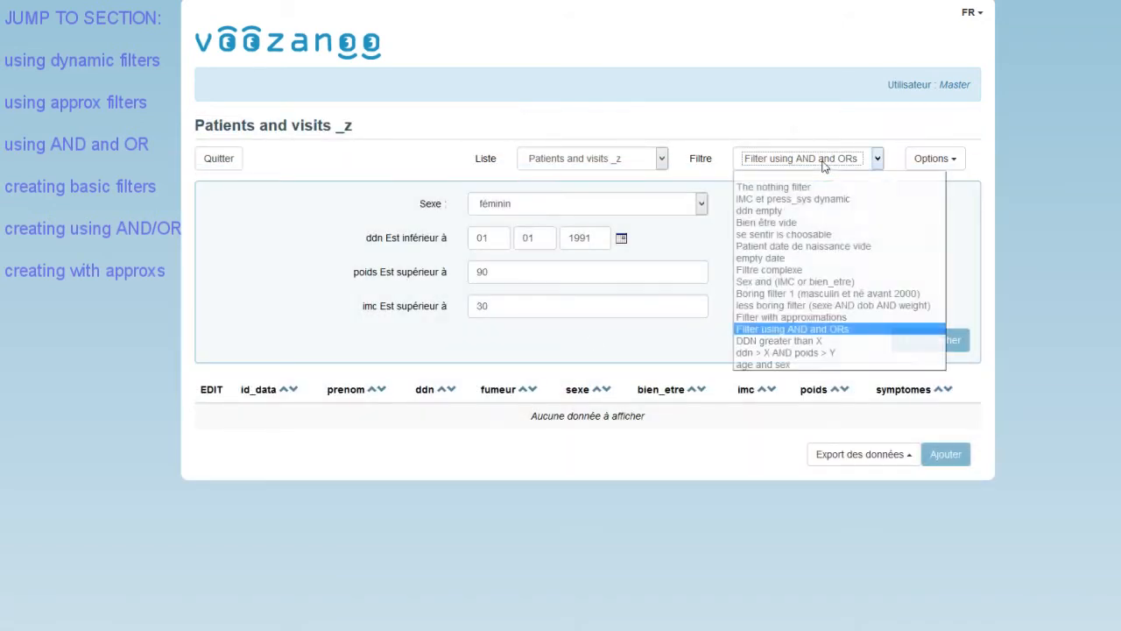
click(799, 364)
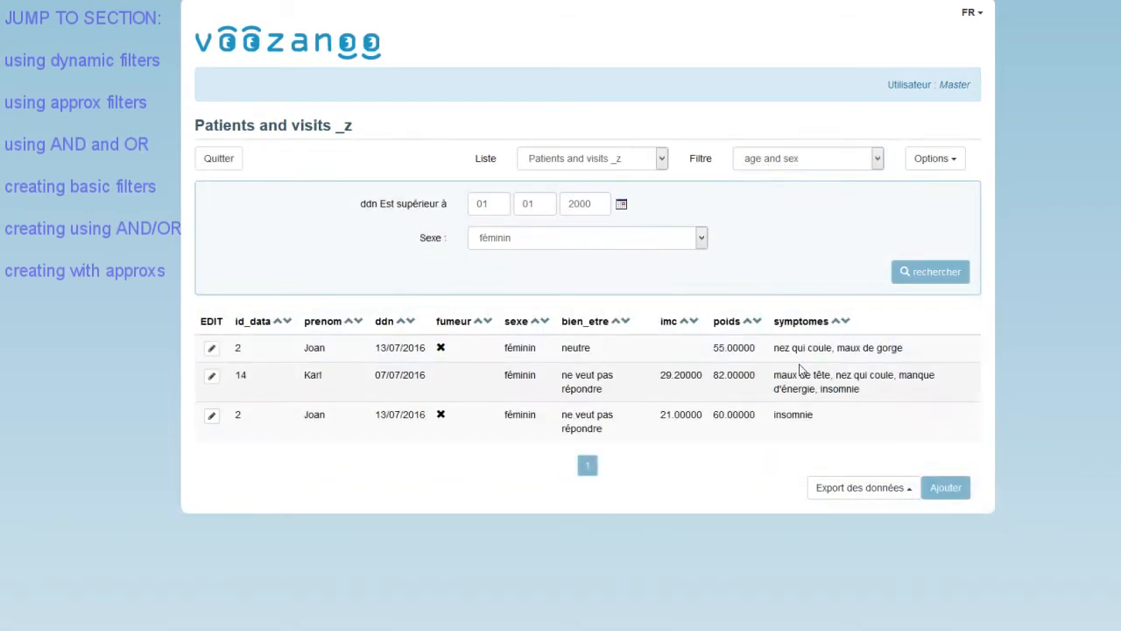
Set the Sexe criterion to masculin and run the search.
click(562, 240)
click(563, 271)
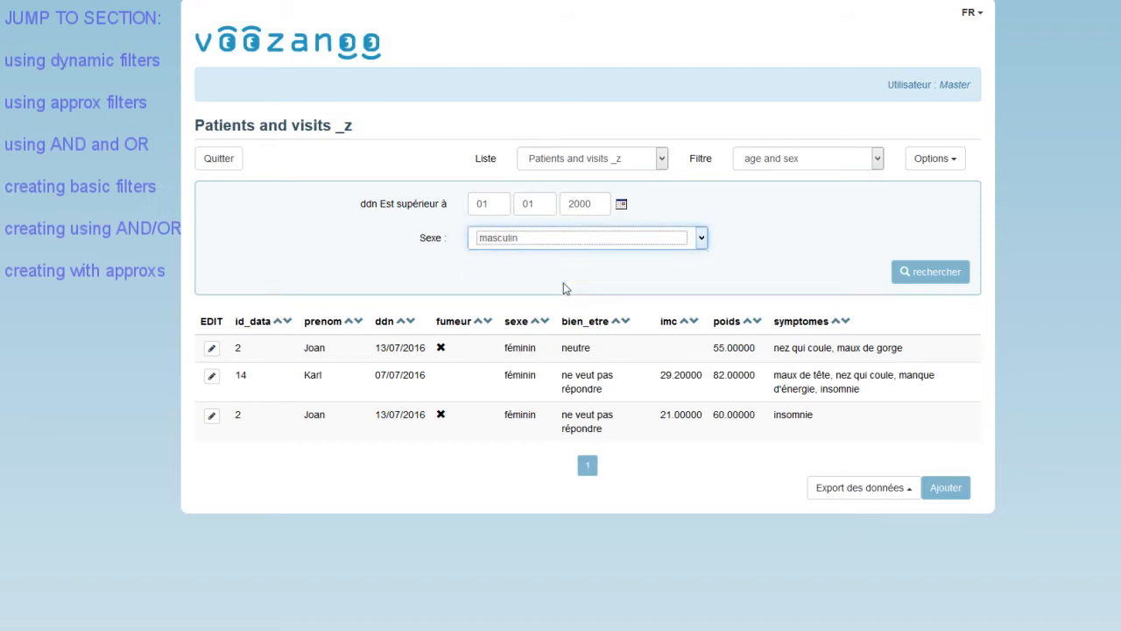
click(920, 285)
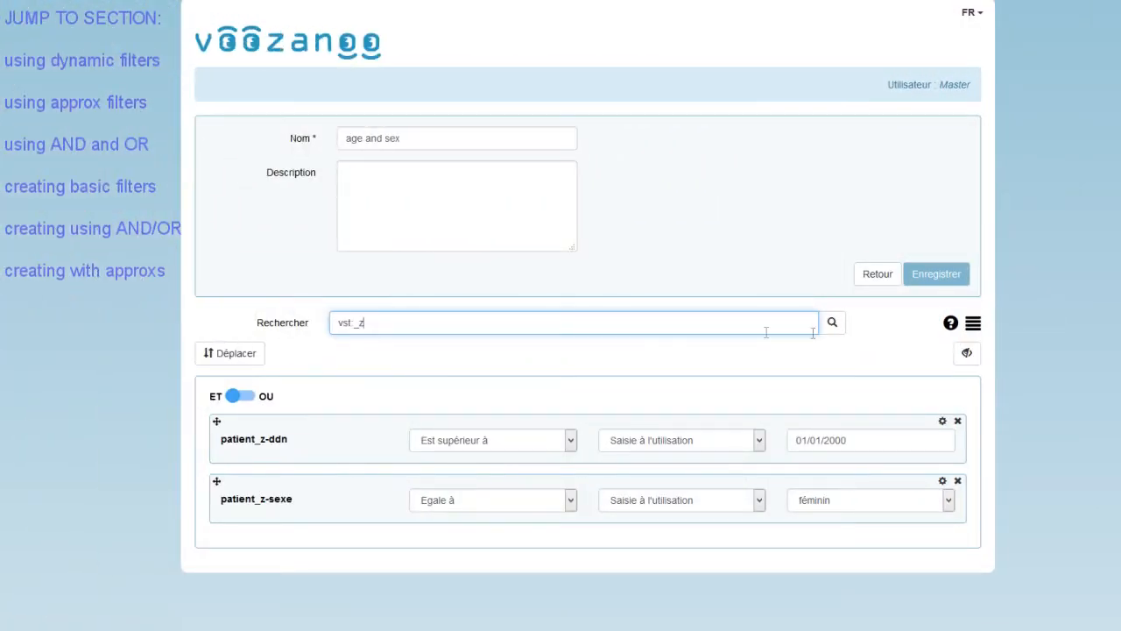
Search the filter variables with "vst:_z" and add fumeur from patient_z to the "age and sex" filter.
click(832, 322)
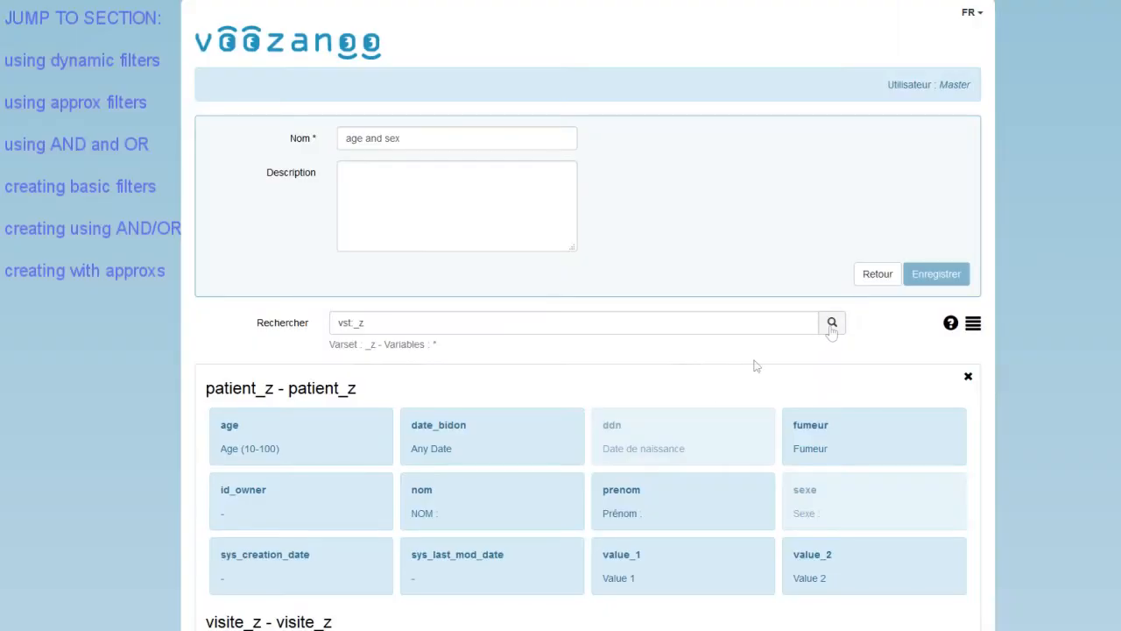
scroll(587, 426, down, 4)
scroll(563, 456, down, 2)
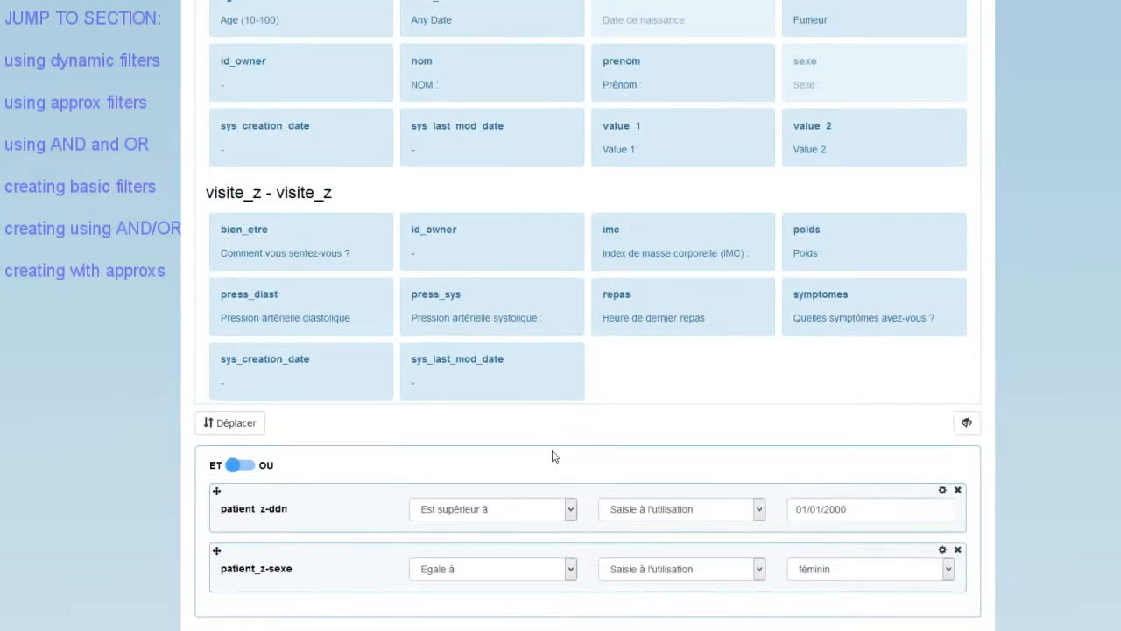
scroll(534, 431, up, 3)
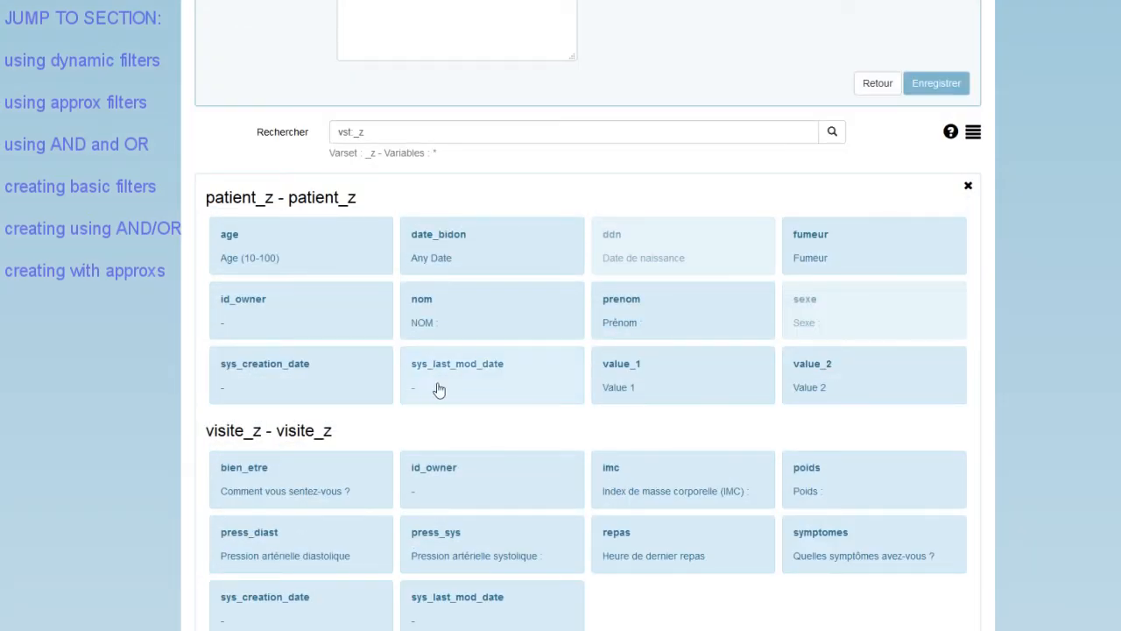
scroll(534, 263, down, 2)
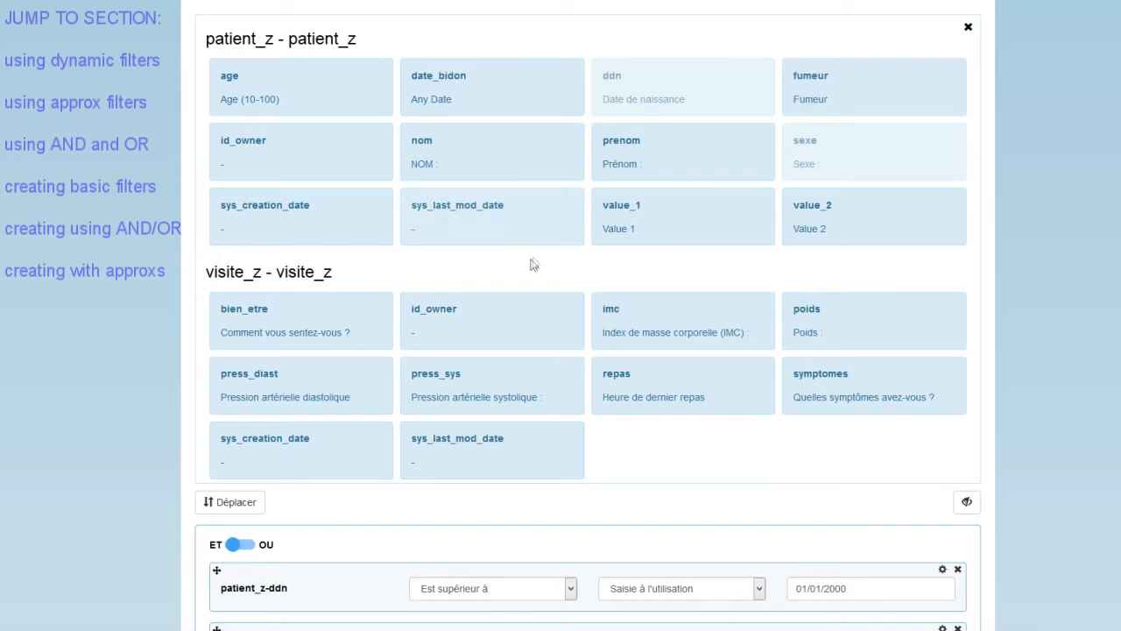
click(820, 96)
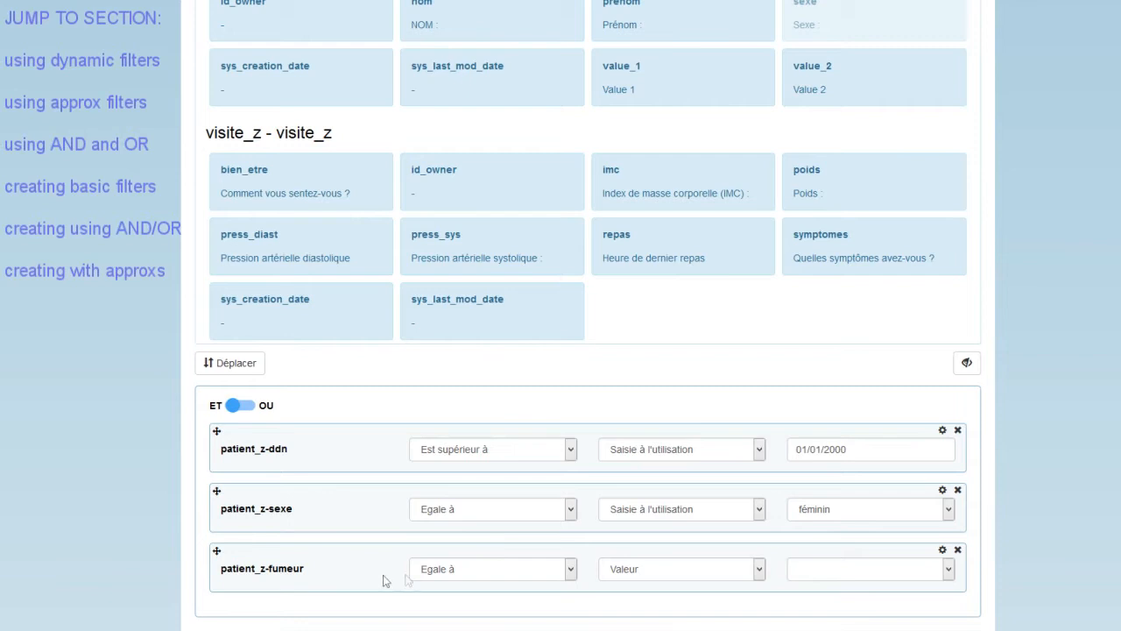
Examine the comparison operators offered for the patient_z-fumeur and patient_z-ddn criteria.
click(570, 571)
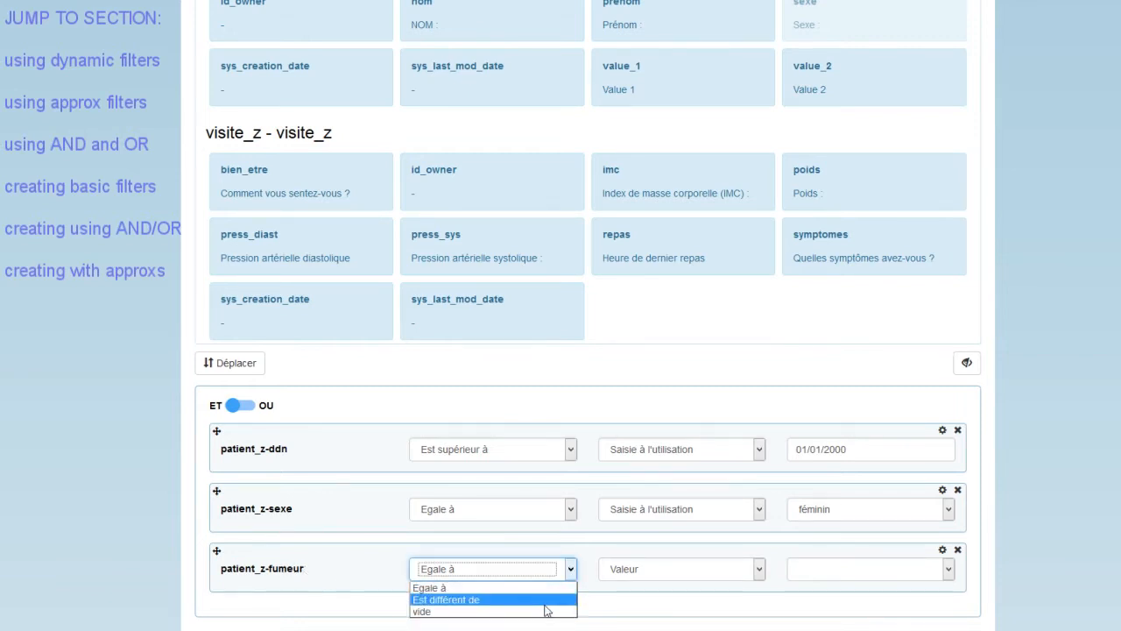
click(571, 449)
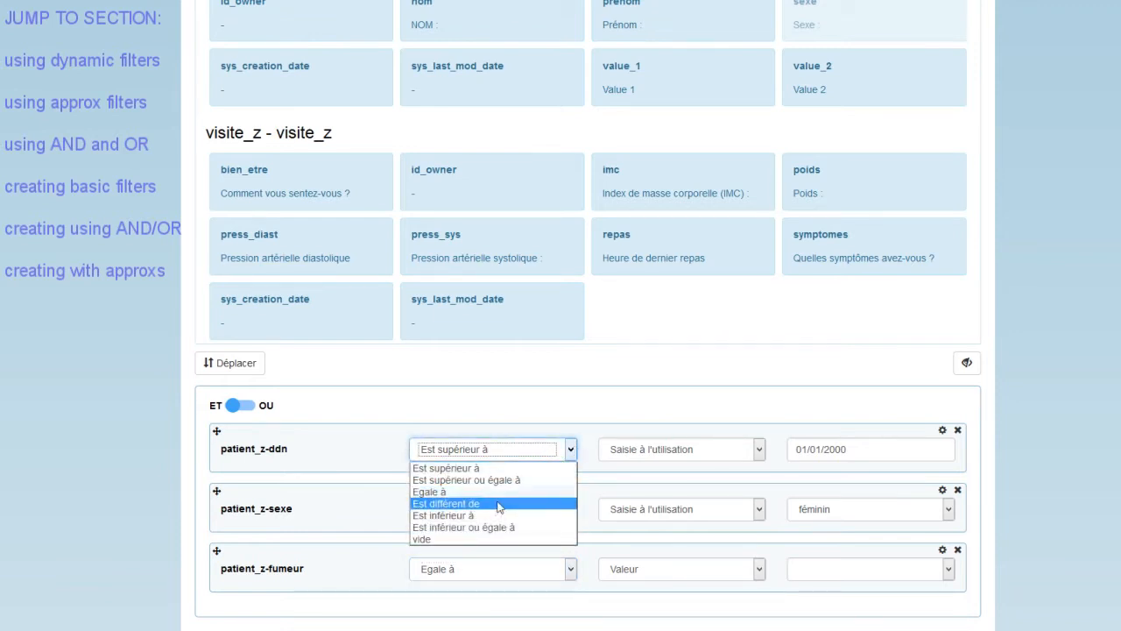
click(554, 409)
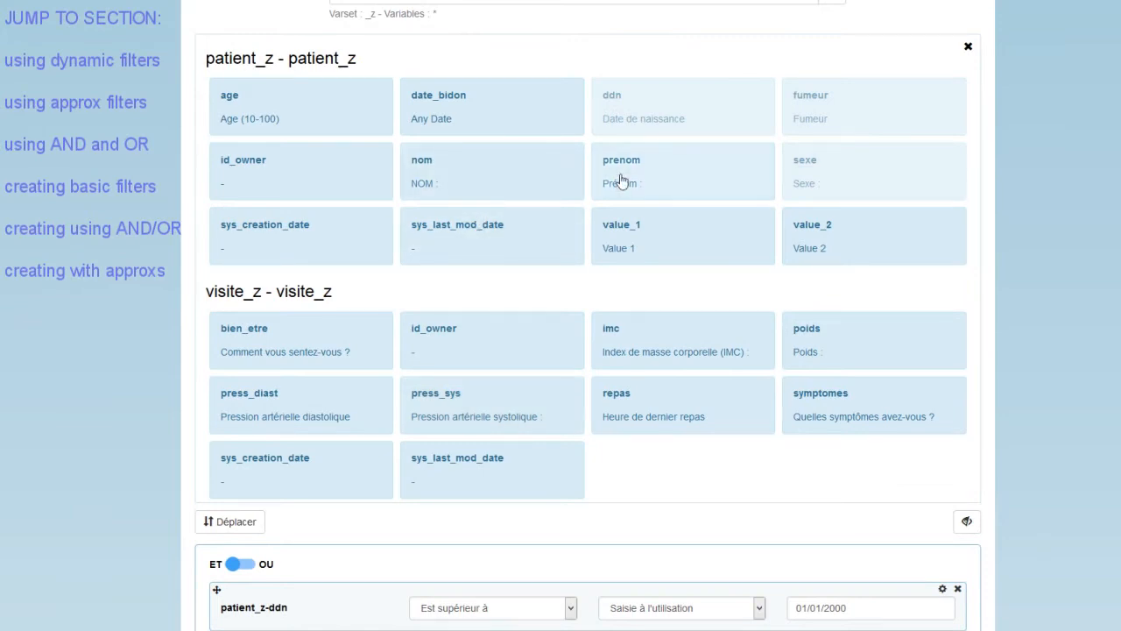
Add prenom from patient_z to the filter with the operator Commence par and the value source Saisie à l'utilisation.
scroll(430, 424, down, 3)
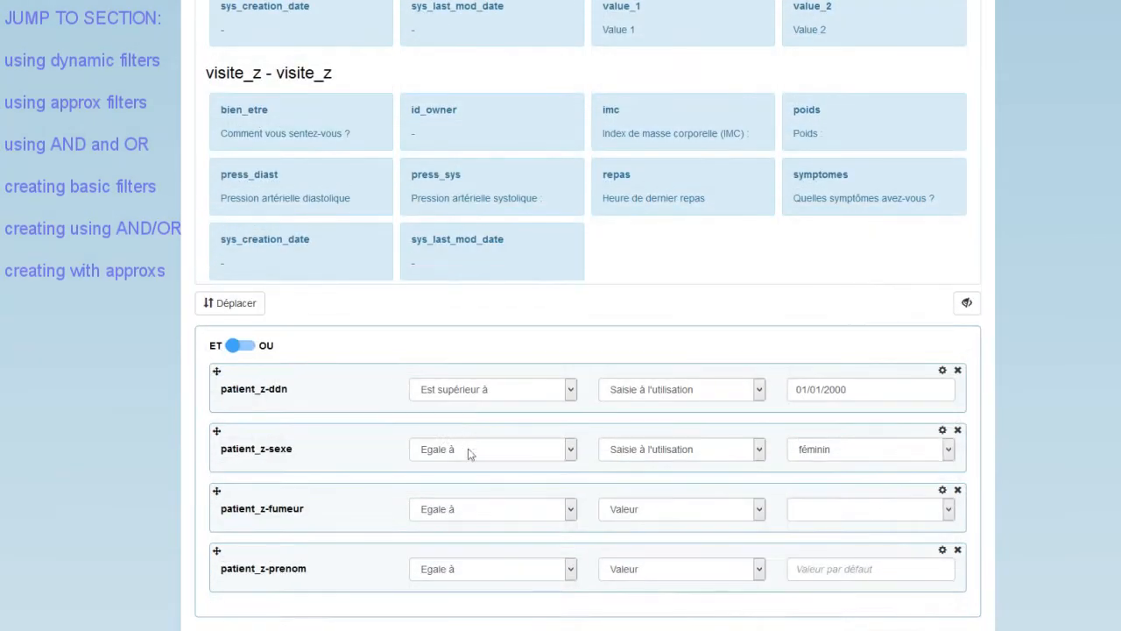
click(571, 570)
click(570, 571)
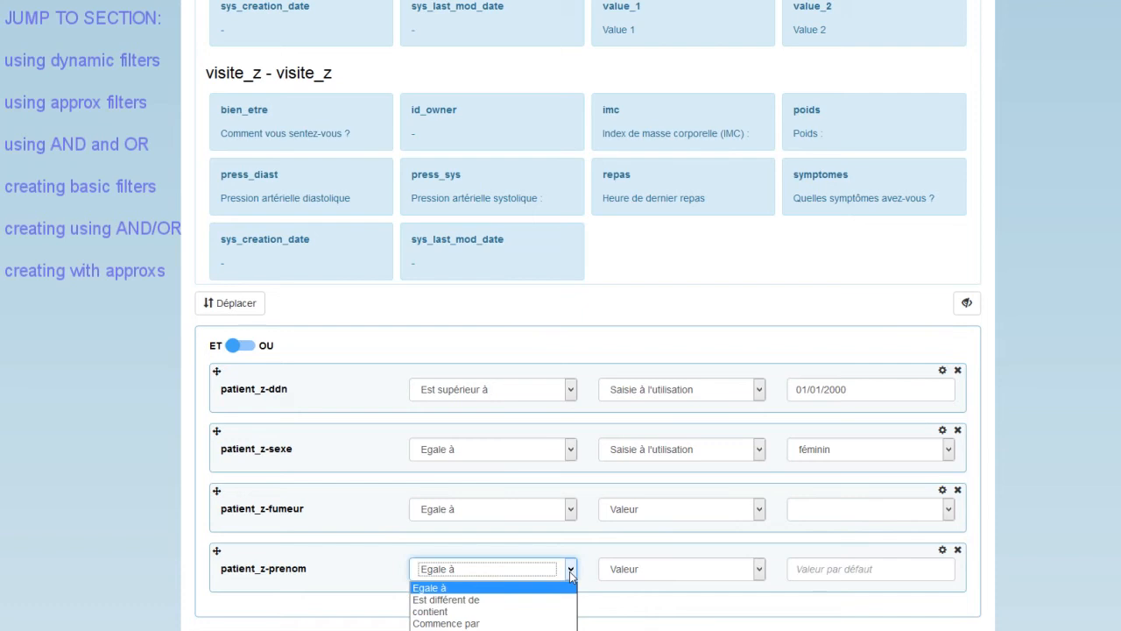
click(467, 624)
click(671, 574)
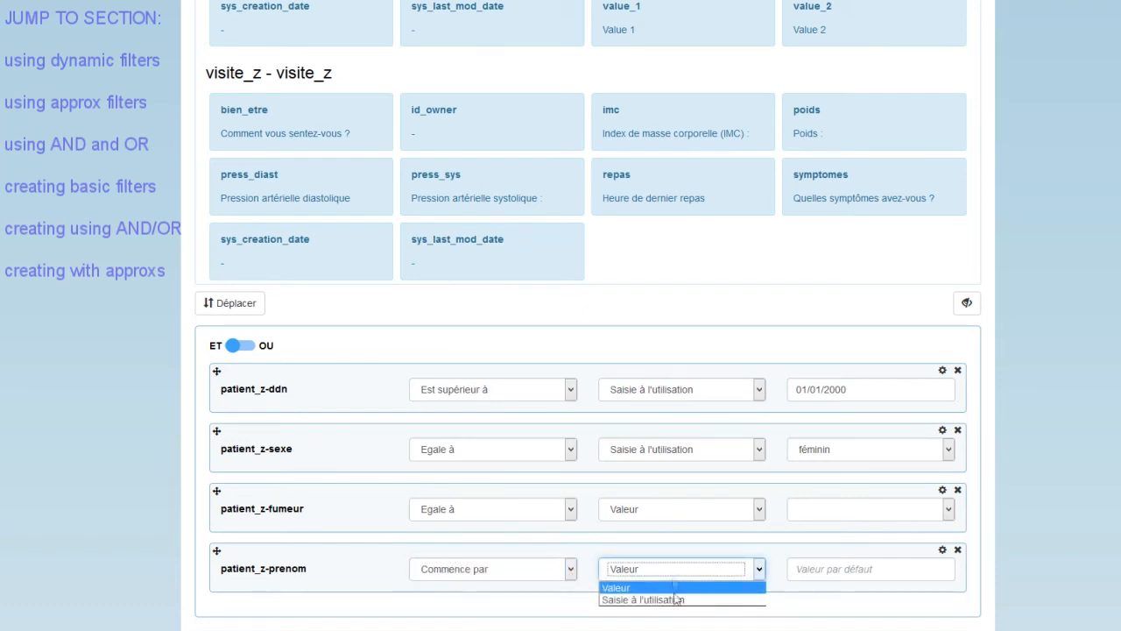
click(678, 599)
click(842, 571)
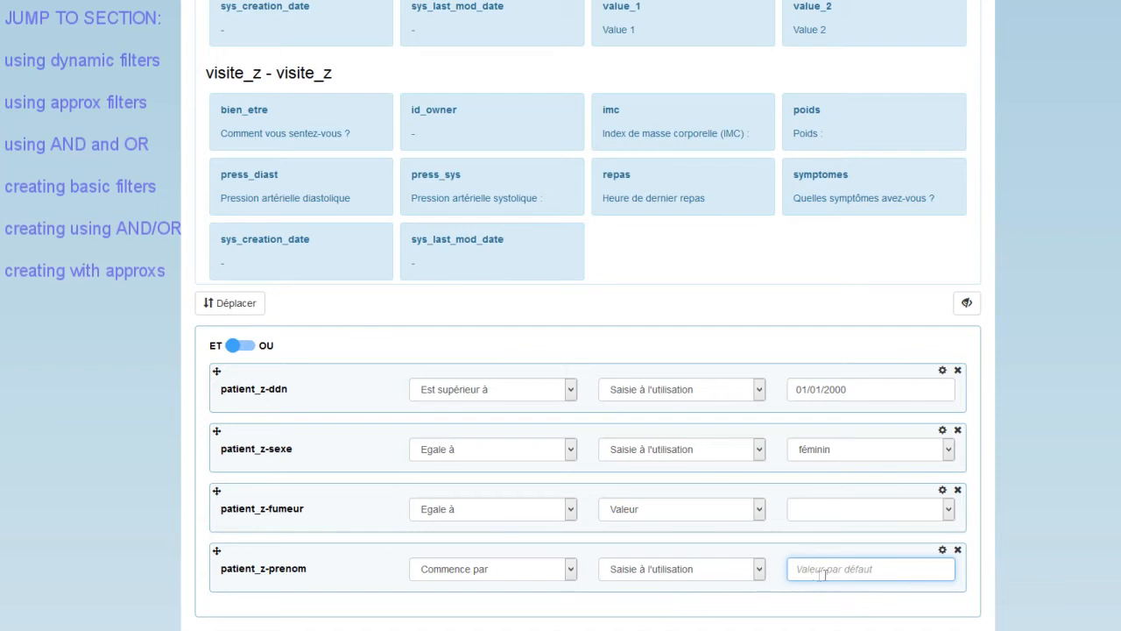
Remove the patient_z-fumeur, patient_z-sexe and patient_z-ddn criteria from the filter.
click(957, 490)
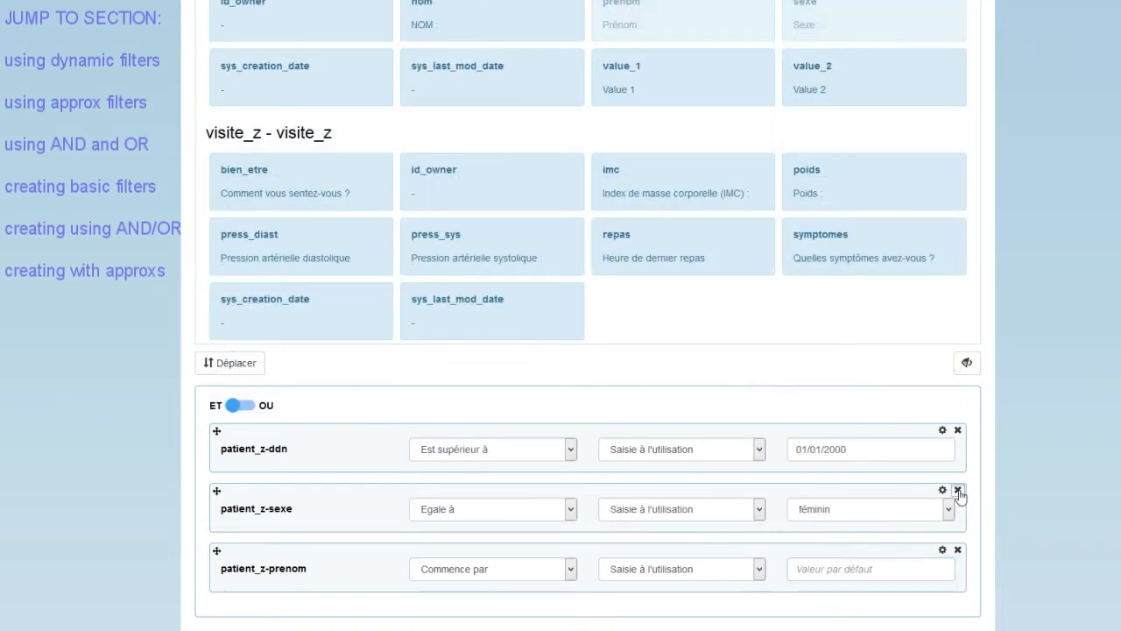
click(957, 491)
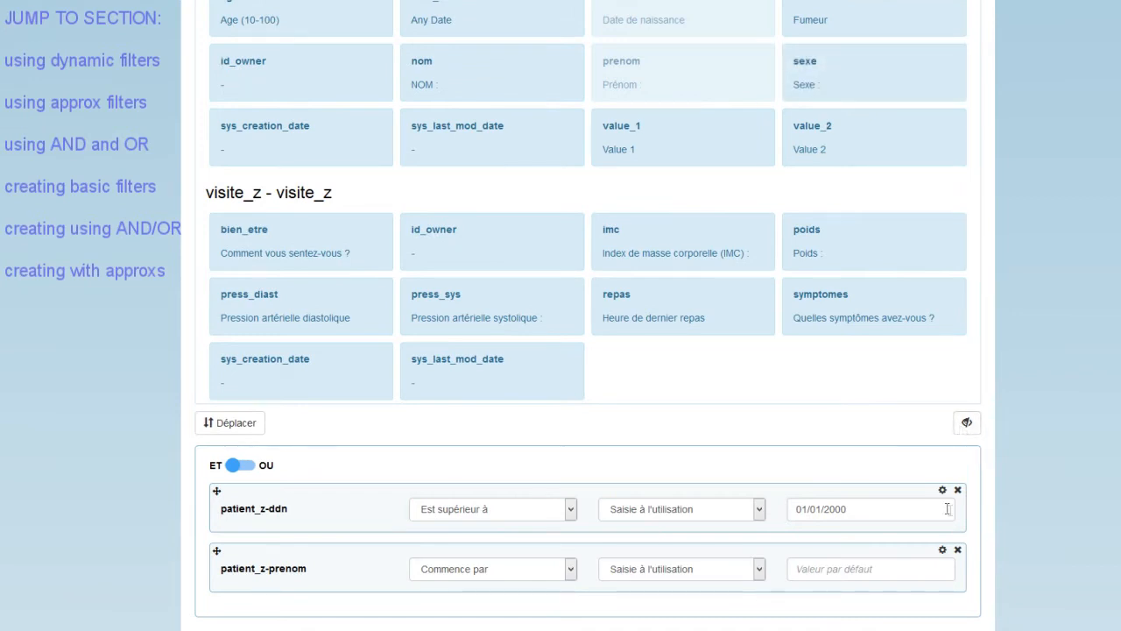
click(957, 489)
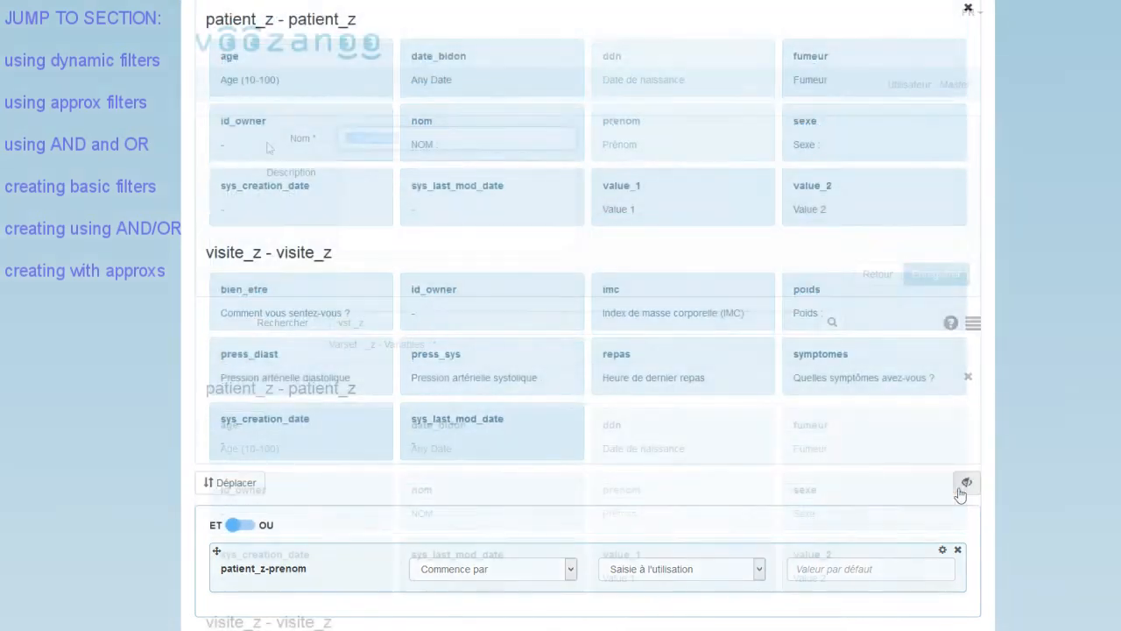
Rename the filter as "search by name" and save it.
text(ch by nam)
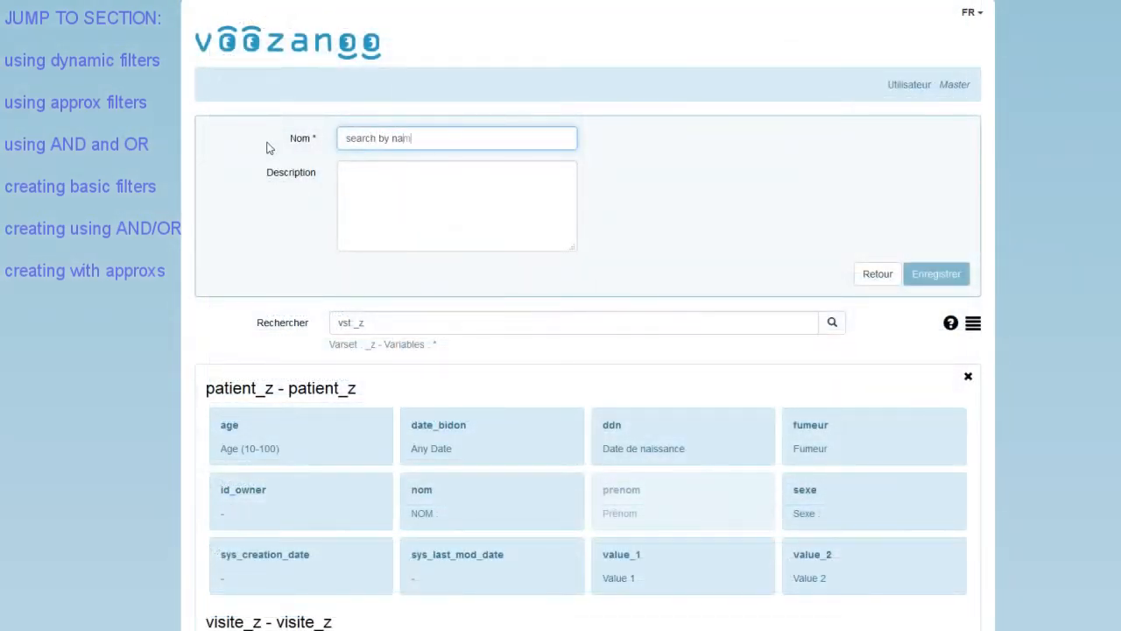
scroll(683, 217, down, 1)
click(935, 195)
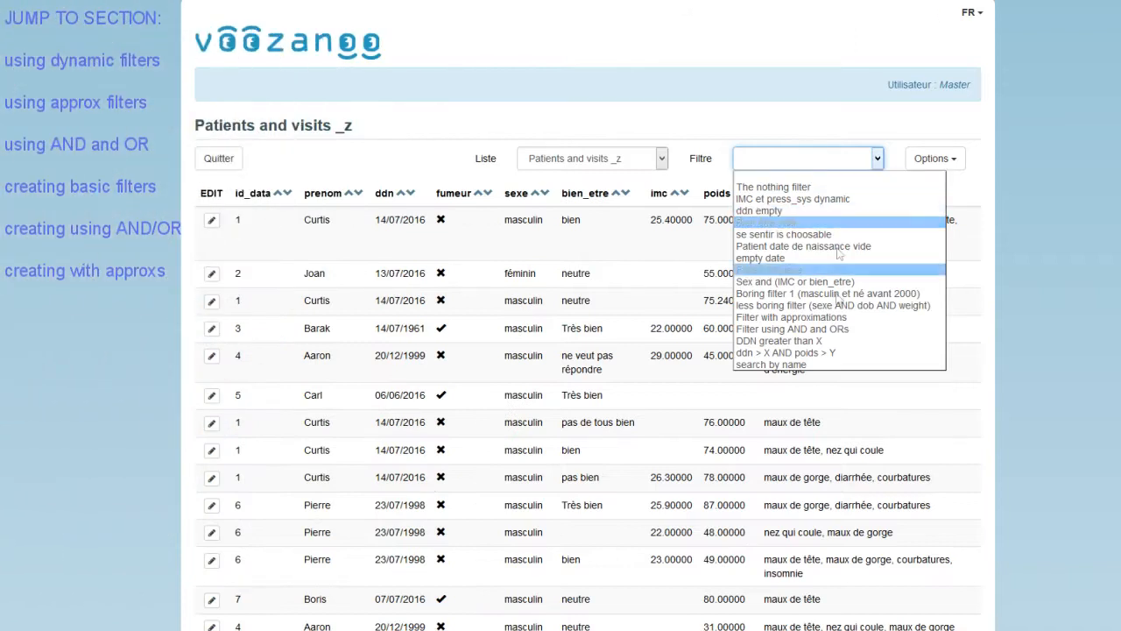
Apply the "search by name" filter to the "Patients and visits _z" list and search for first names starting with "cu".
click(807, 364)
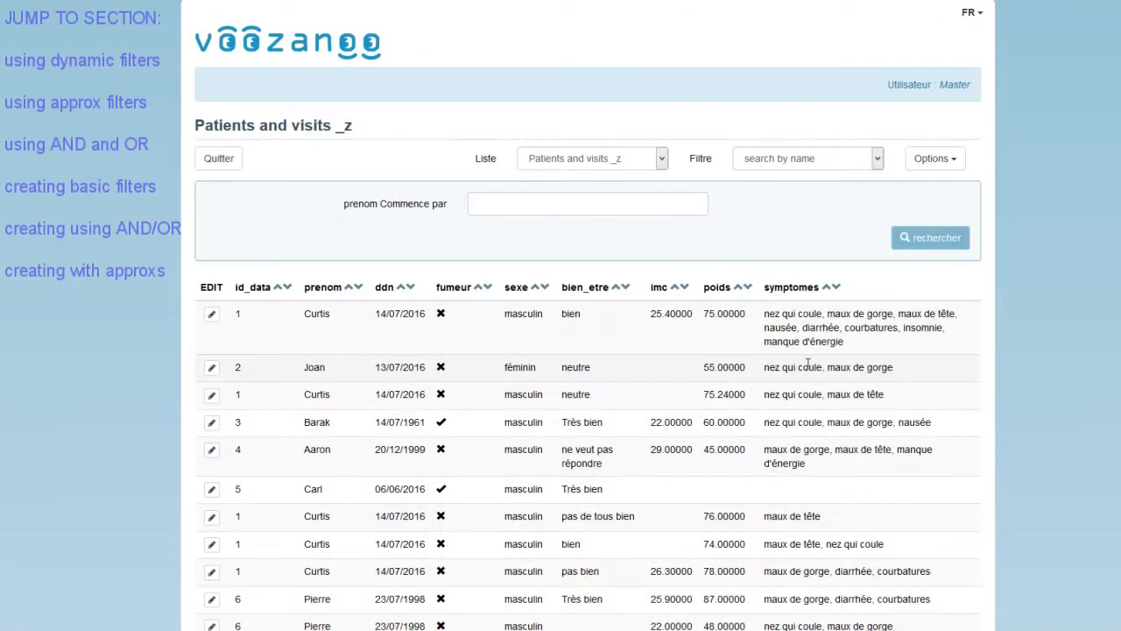
click(506, 207)
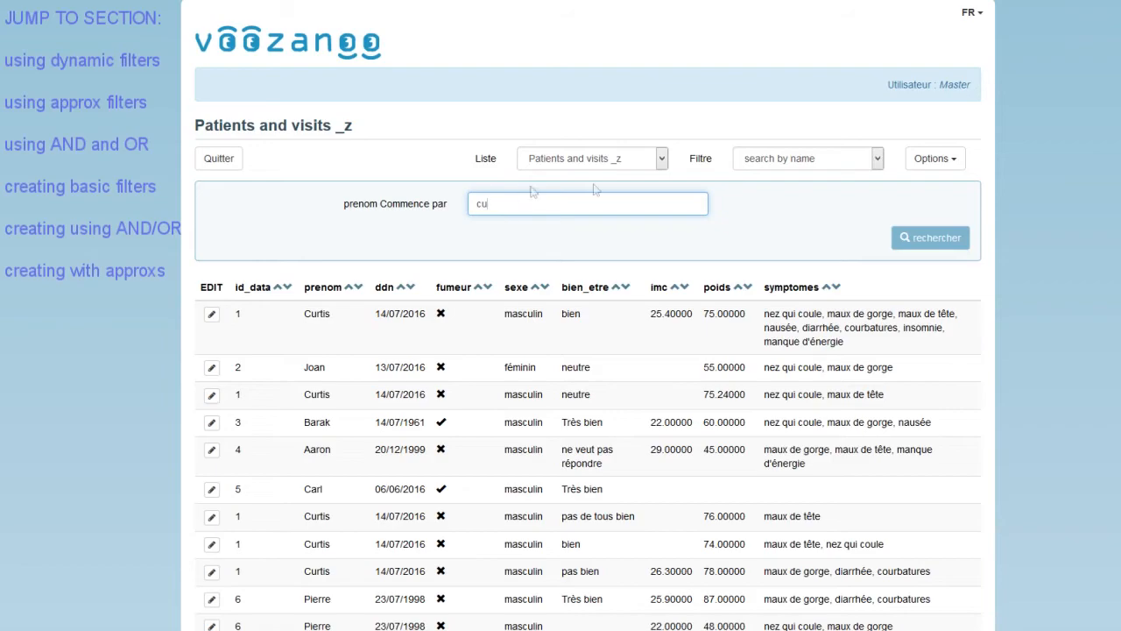
click(920, 241)
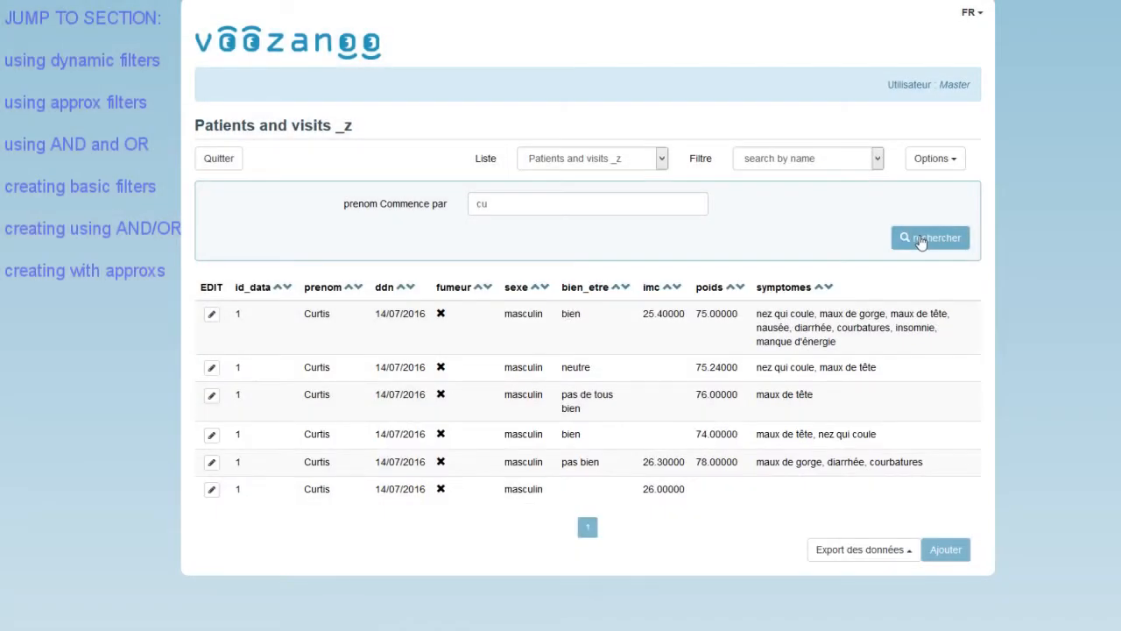
Search the list for first names starting with "reg" and for those starting with "b".
double_click(497, 203)
text(reg)
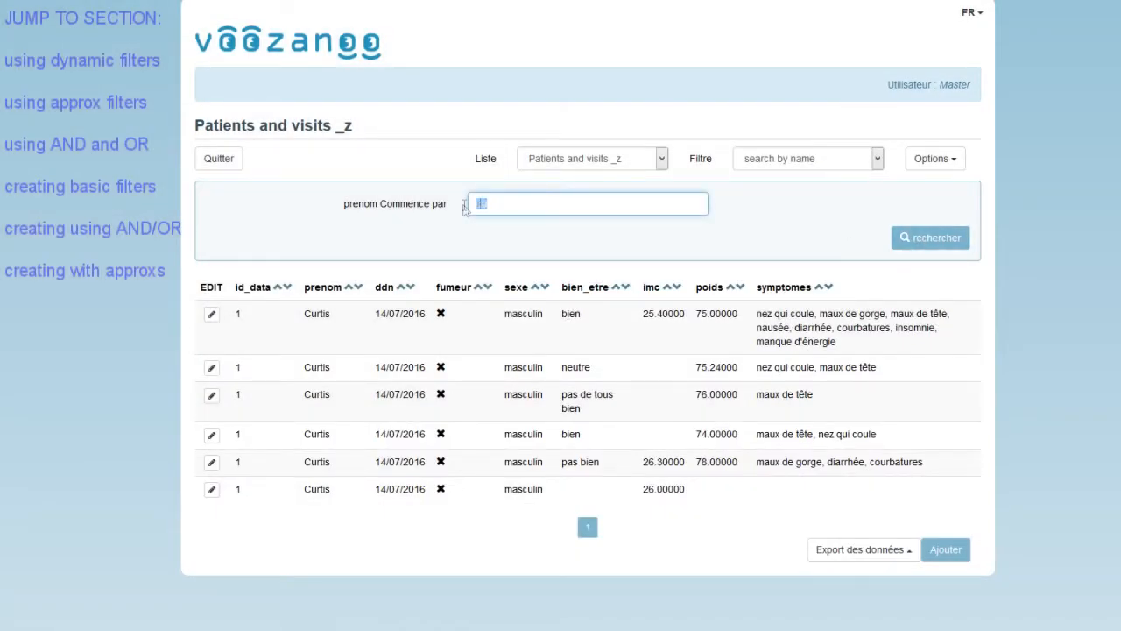
click(955, 244)
double_click(496, 203)
text(b)
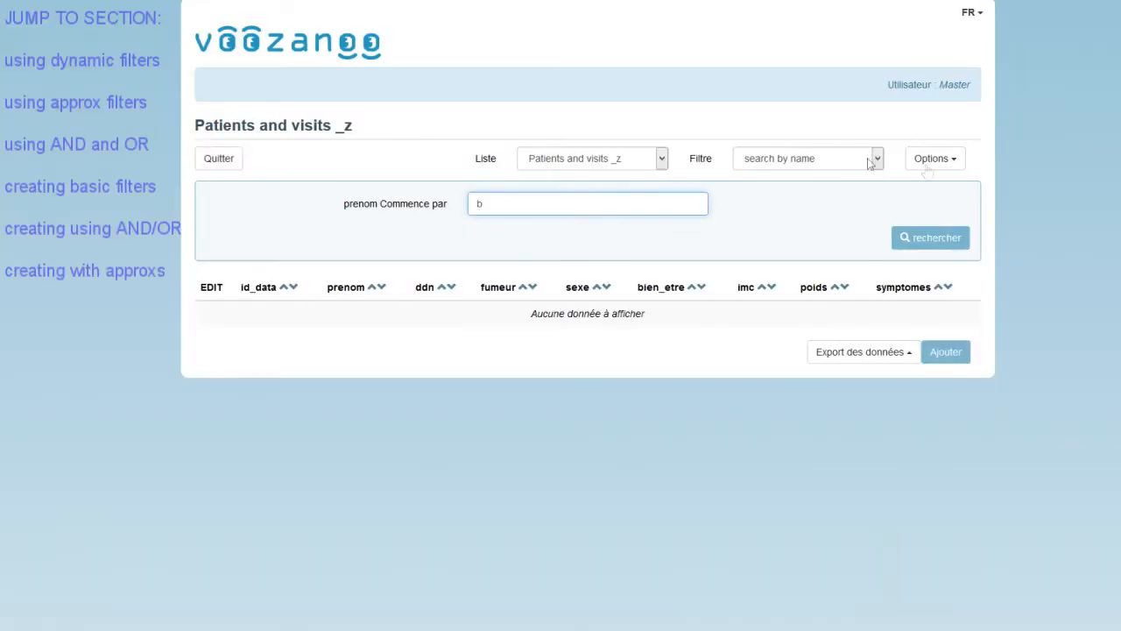
click(945, 244)
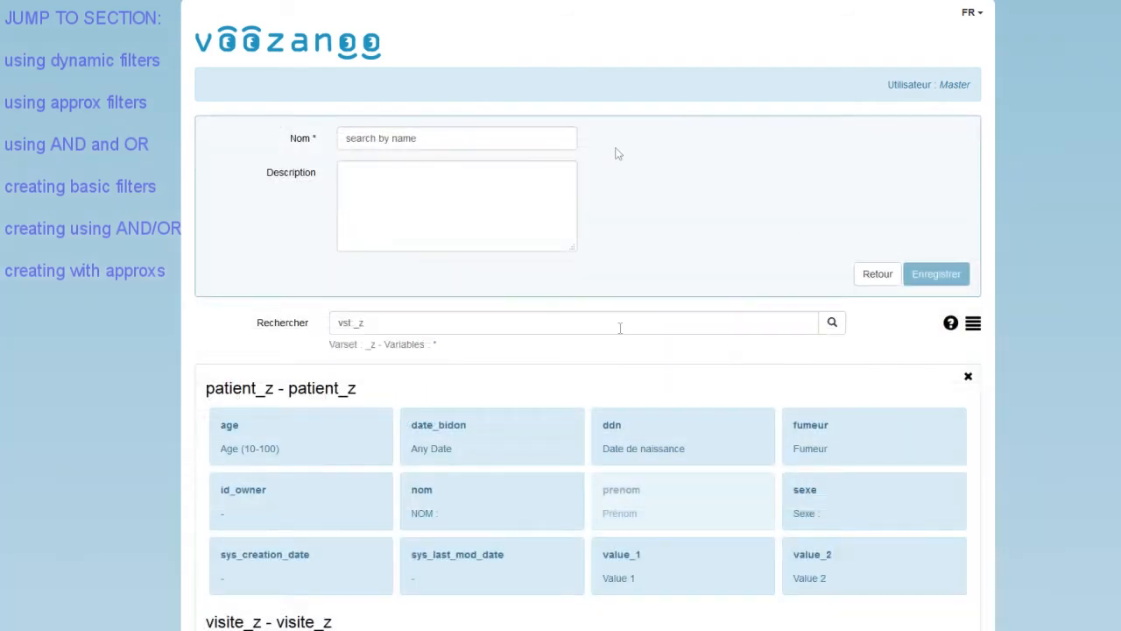
Replace the patient_z-prenom criterion in the "search by name" filter with bien_etre from visite_z.
scroll(611, 354, down, 5)
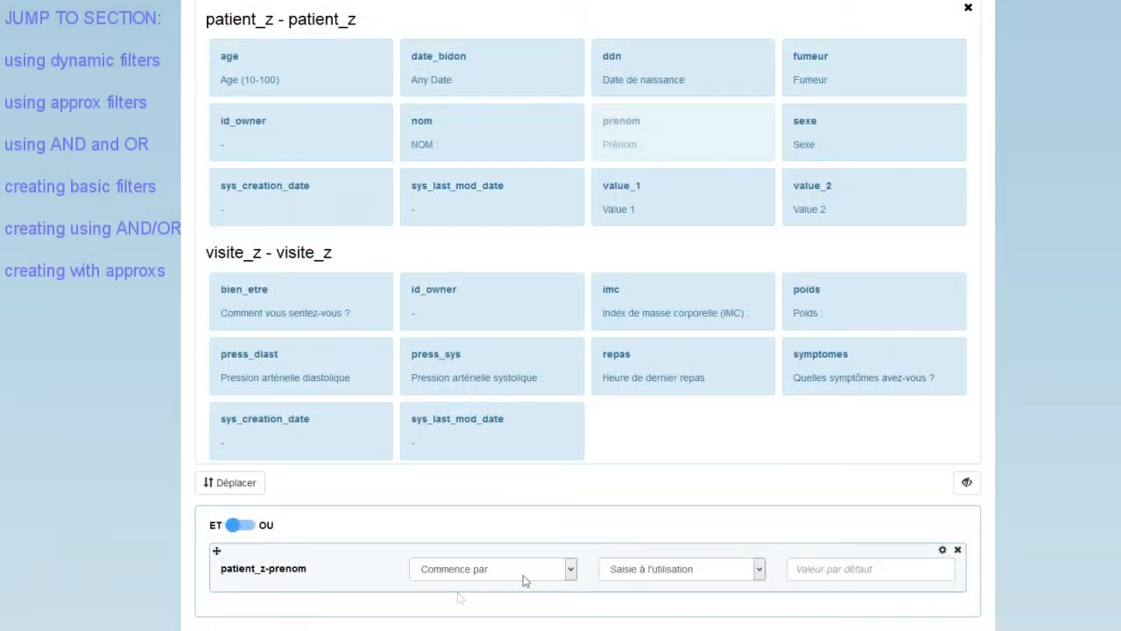
click(958, 550)
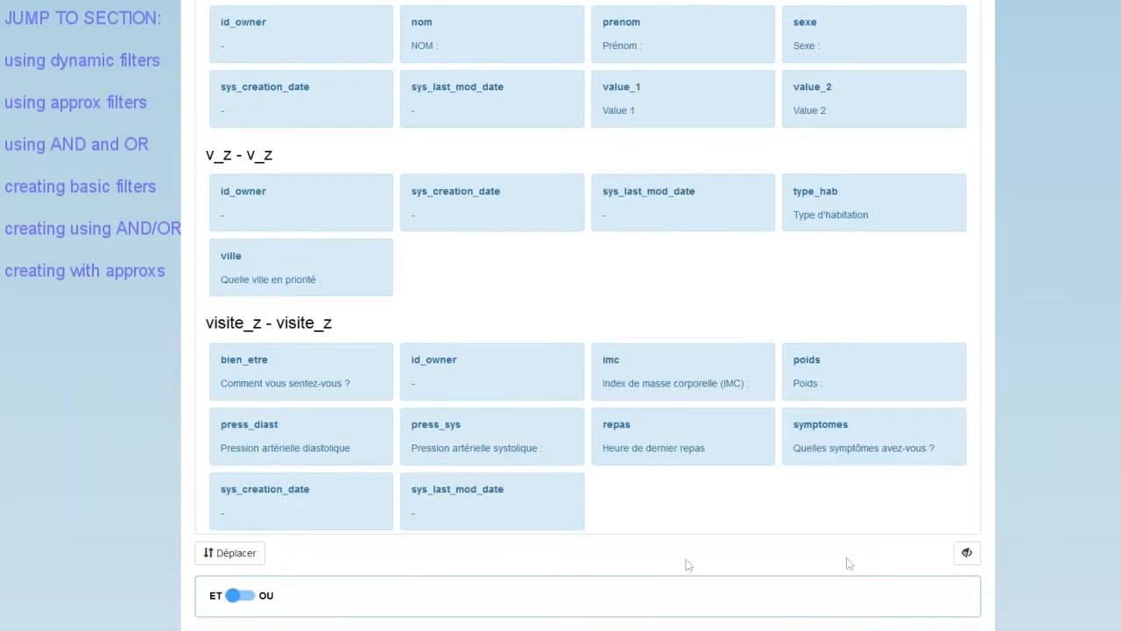
click(291, 378)
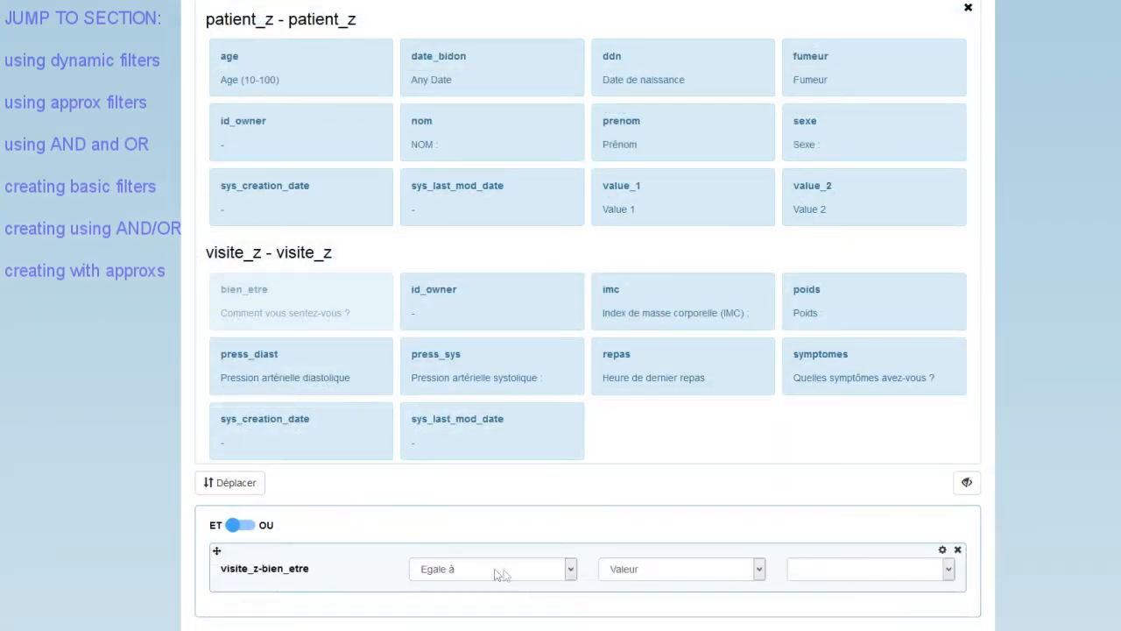
Configure the visite_z-bien_etre criterion with operator Egale à, value source Saisie à l'utilisation and default value neutre.
click(726, 575)
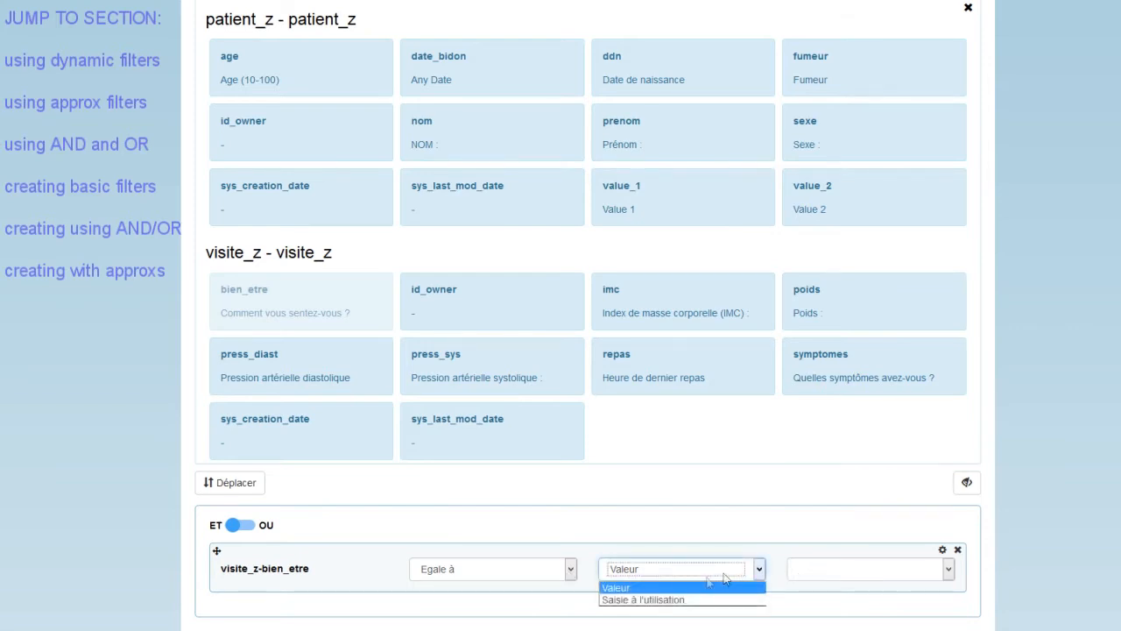
click(704, 600)
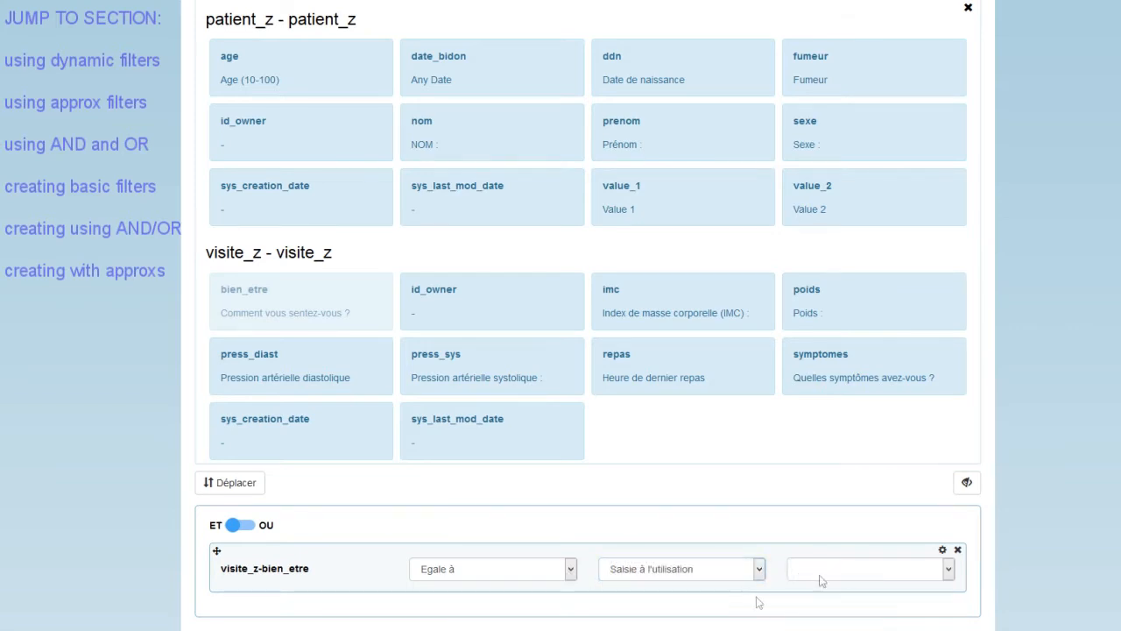
click(881, 577)
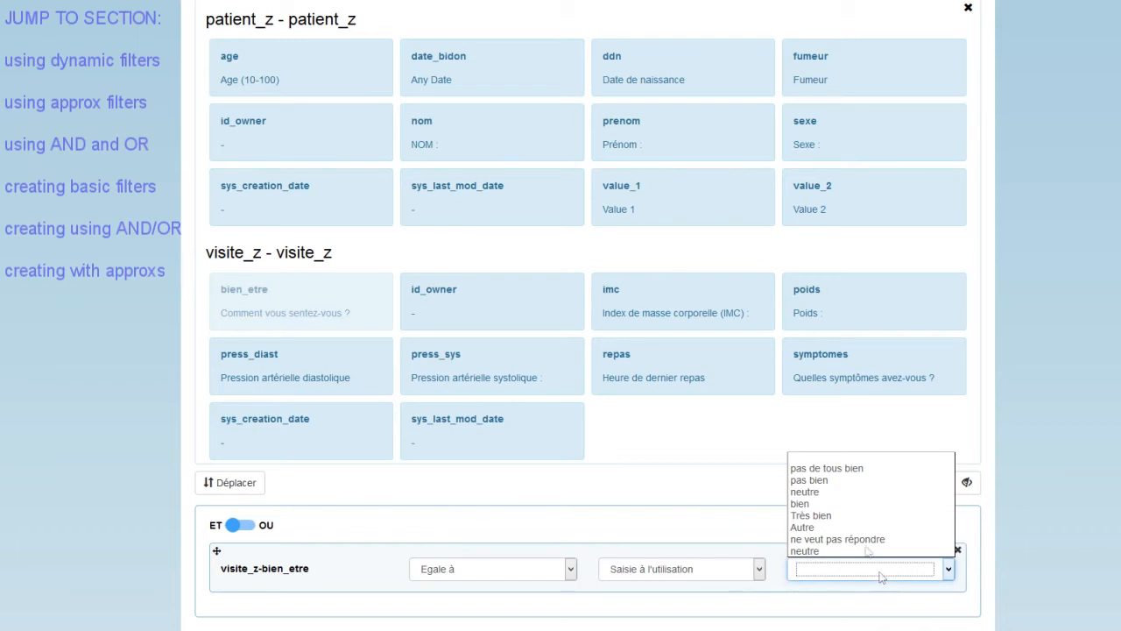
click(812, 494)
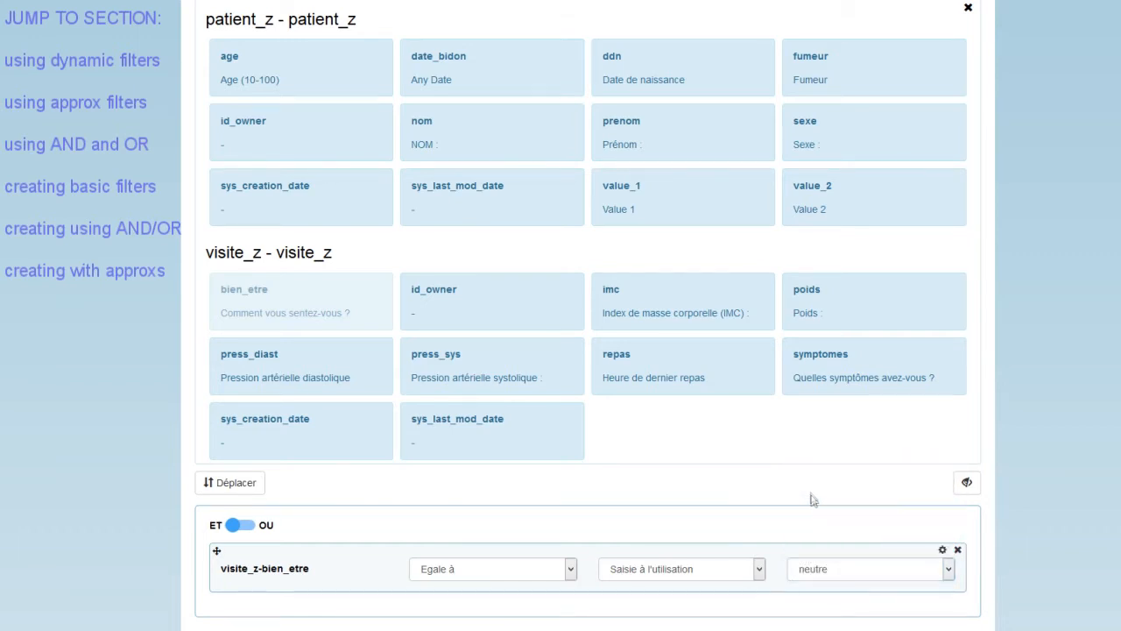
click(483, 568)
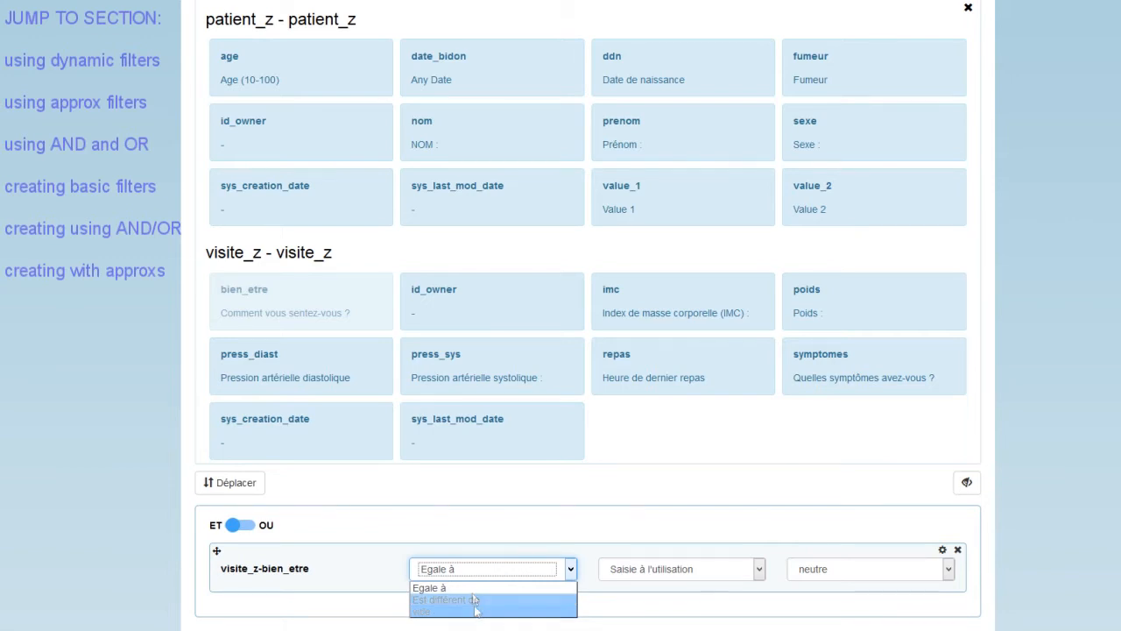
click(471, 588)
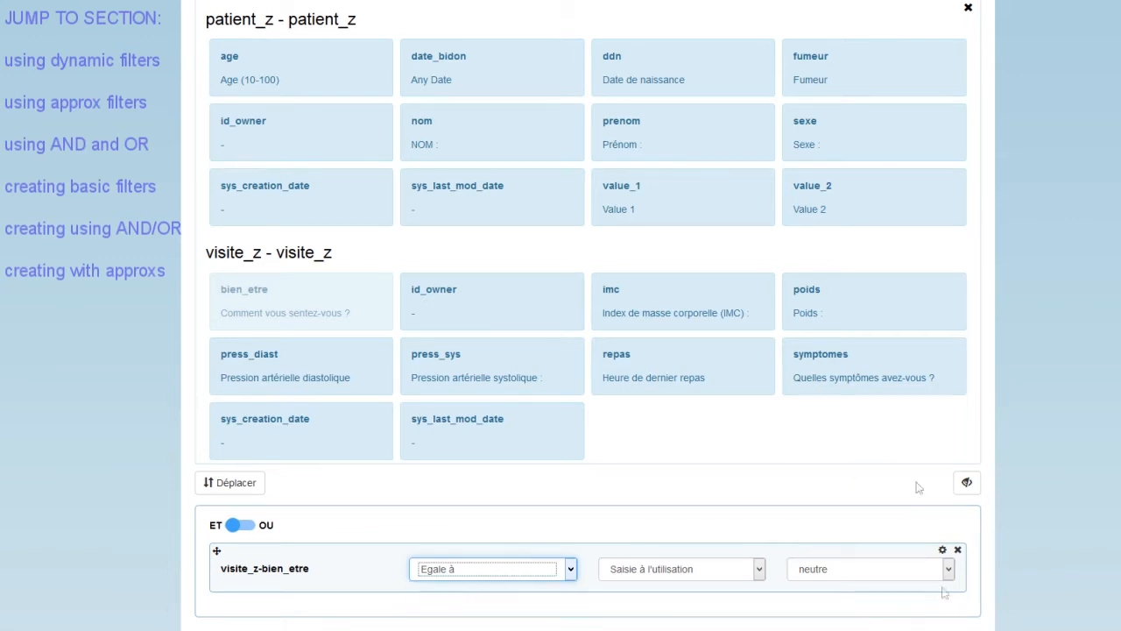
Rename the "search by name" filter as "filter for well being" and save it.
scroll(966, 449, up, 5)
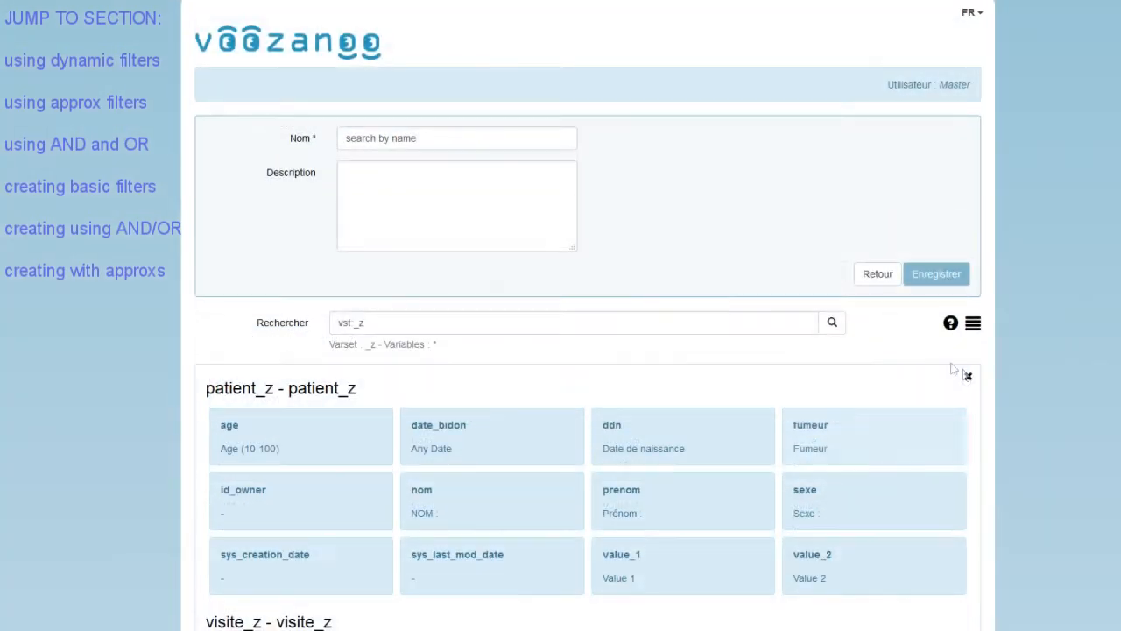
drag(431, 138, 304, 143)
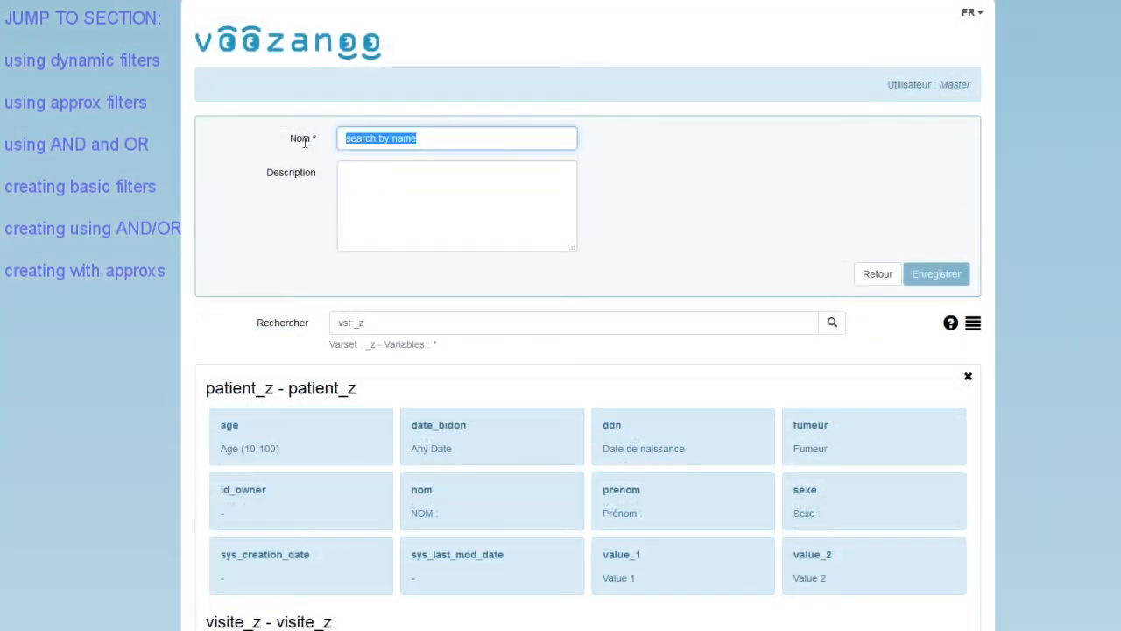
text(filter for well being)
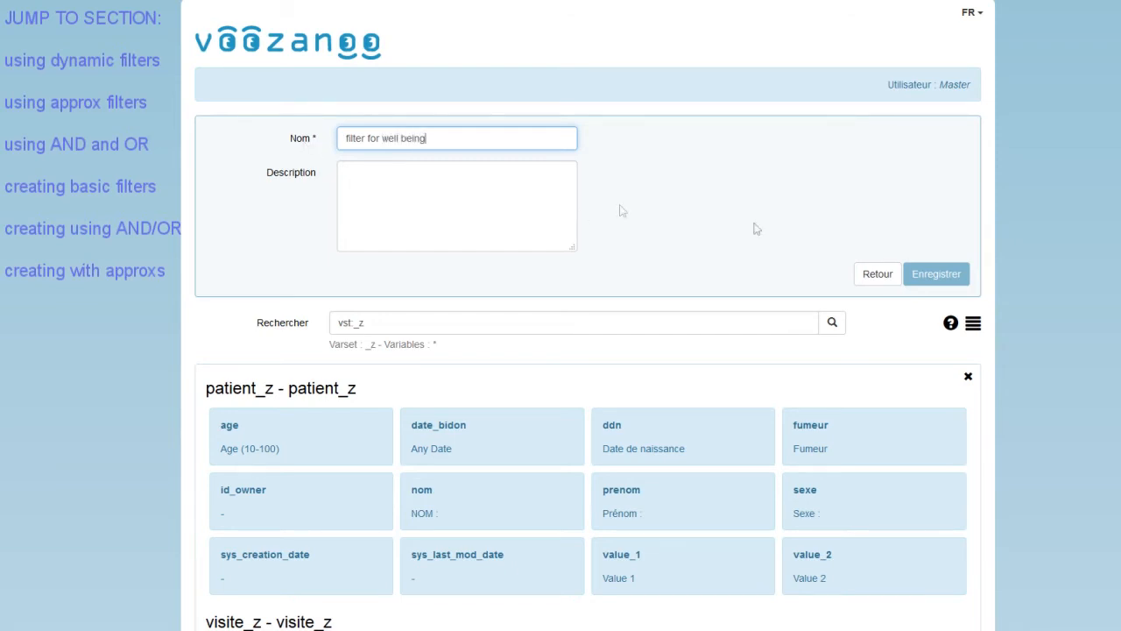
click(935, 275)
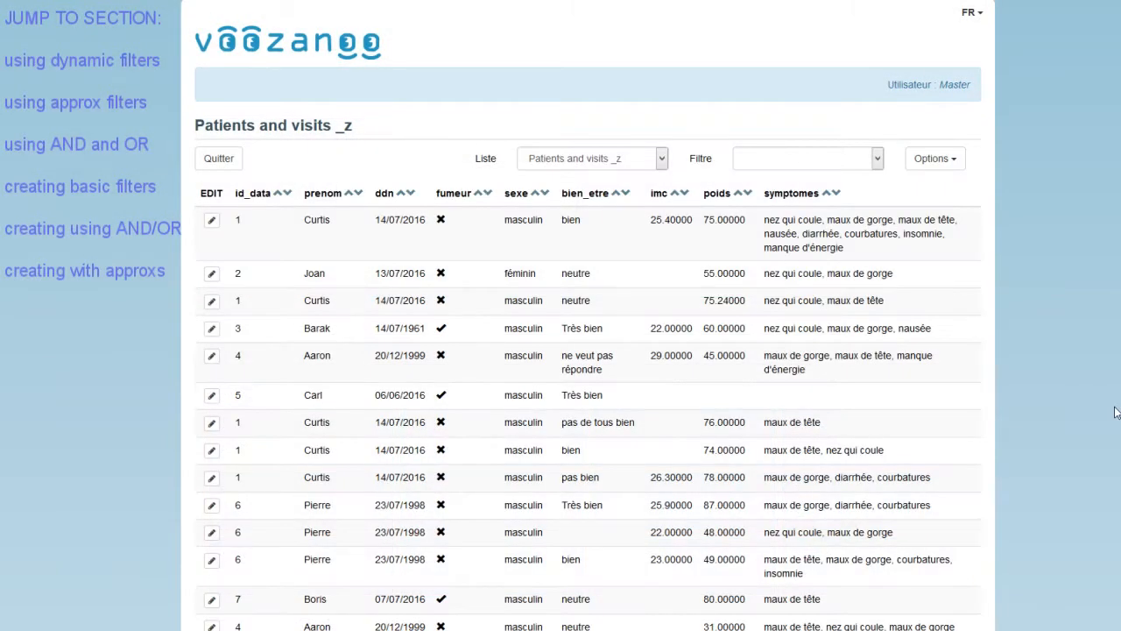
Apply "filter for well being" to the "Patients and visits _z" list and examine the choices for "Comment vous sentez-vous ?".
click(877, 161)
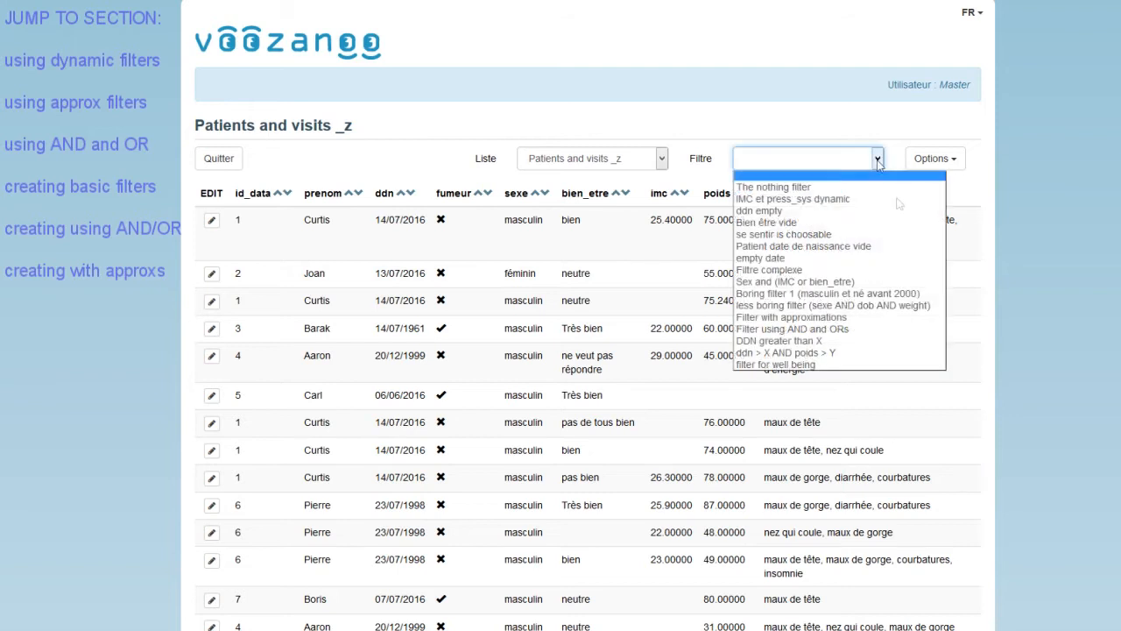
click(792, 363)
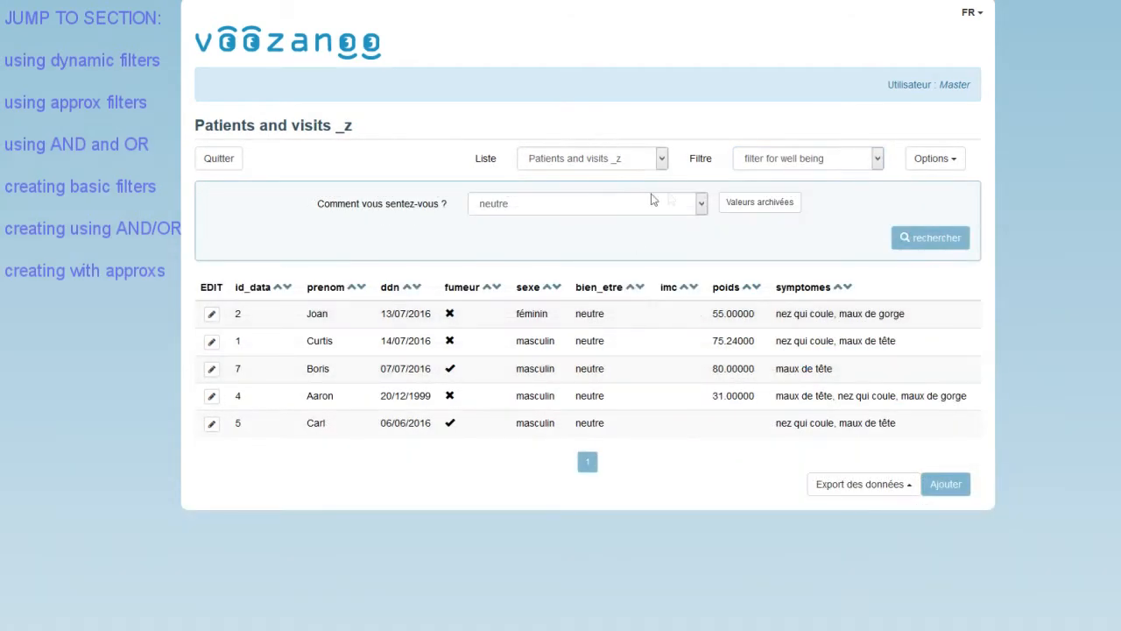
click(679, 207)
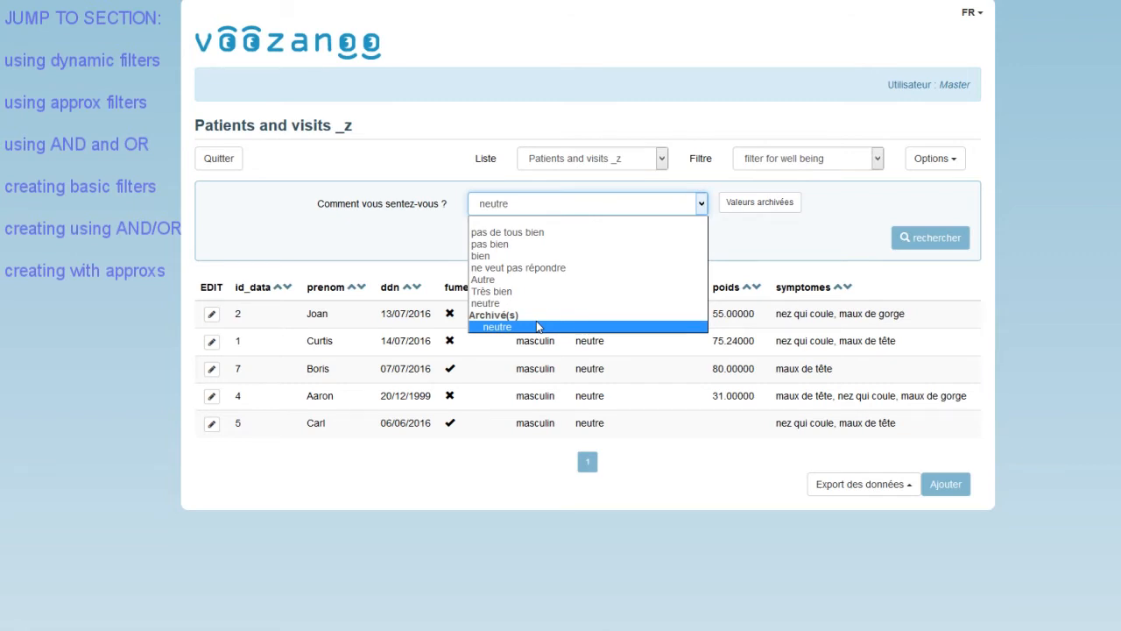
click(740, 230)
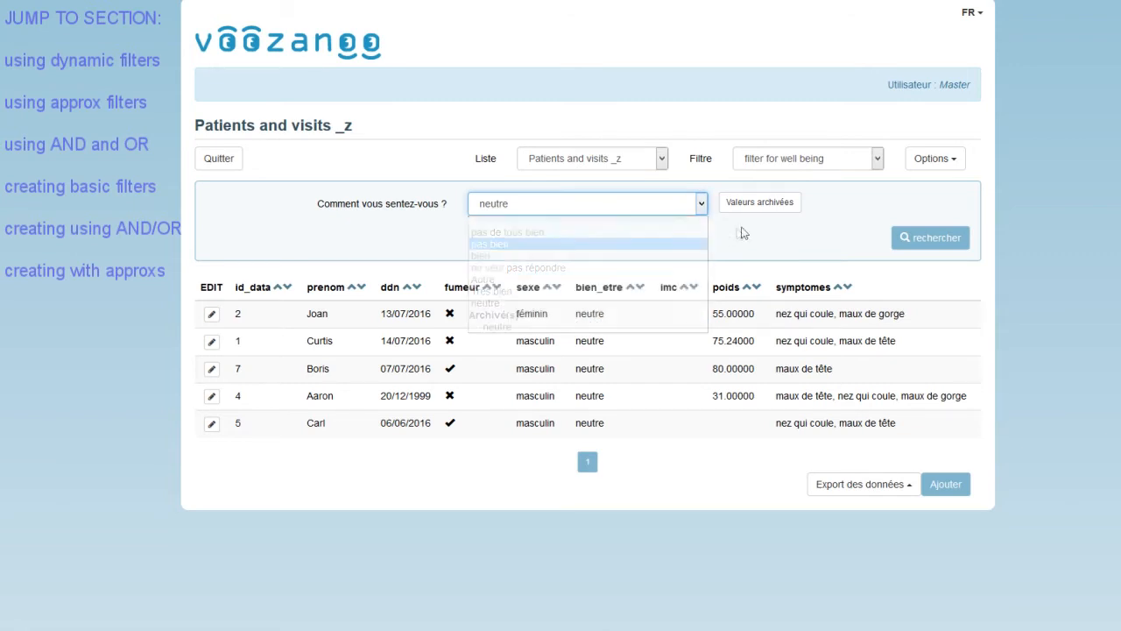
Set "Comment vous sentez-vous ?" to bien and compare its choices with archived values included and excluded.
click(750, 211)
click(701, 207)
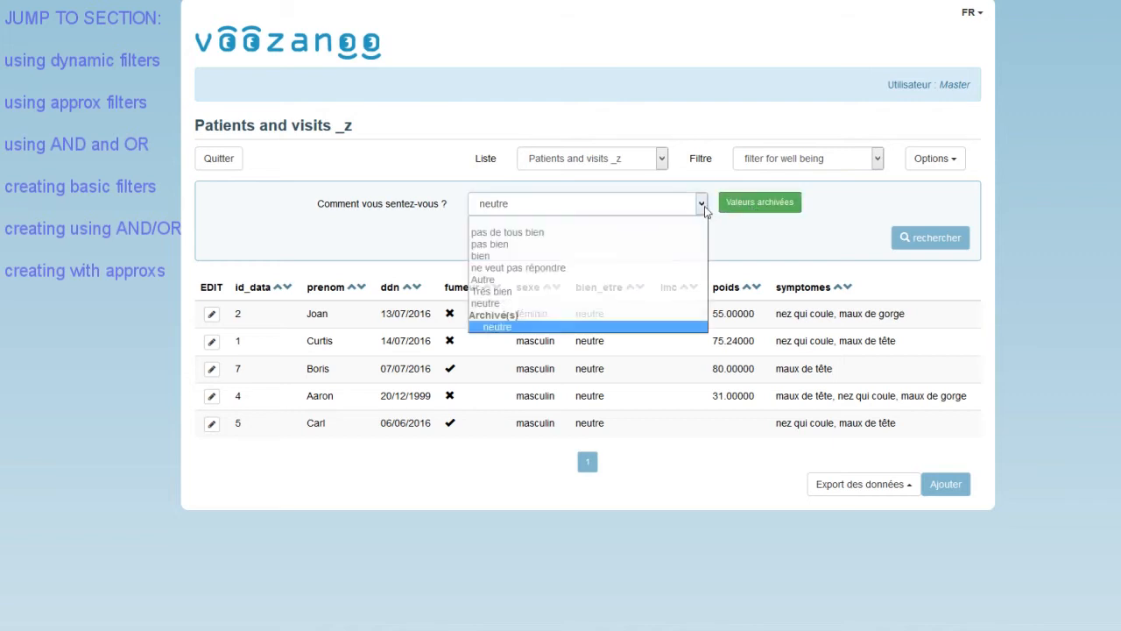
click(602, 255)
click(766, 208)
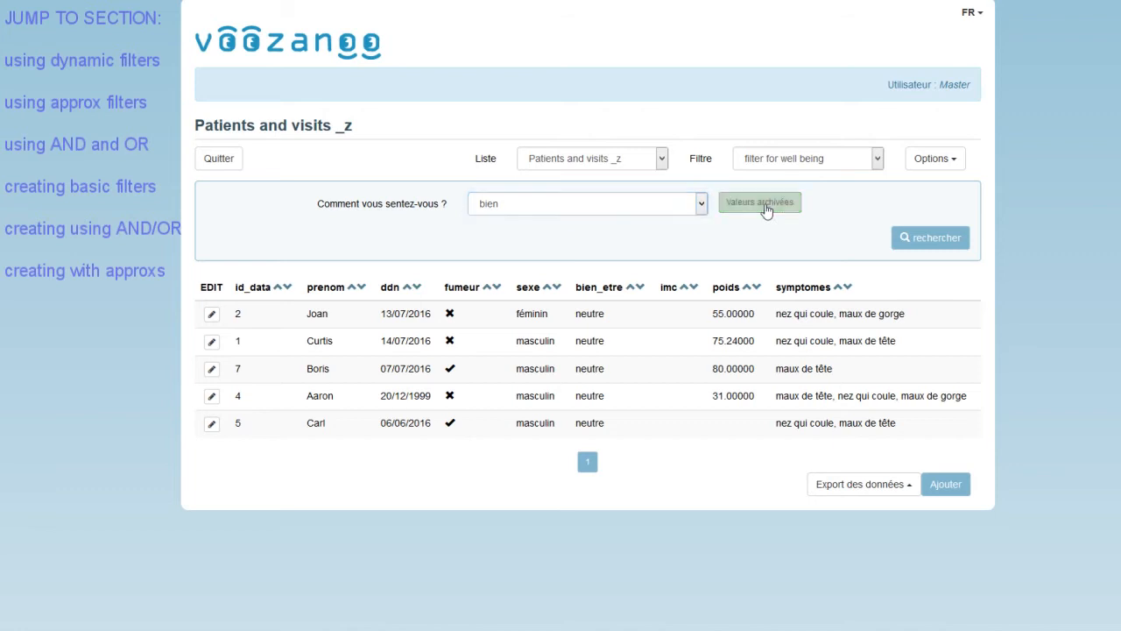
click(701, 206)
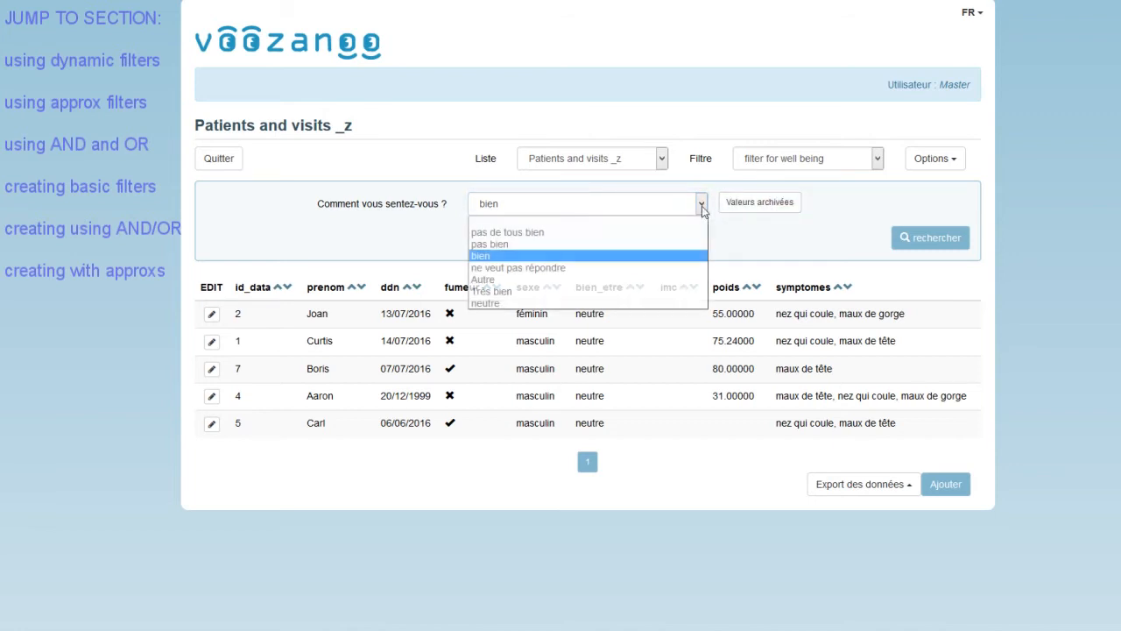
Search the "Patients and visits _z" list with "Comment vous sentez-vous ?" set to bien.
click(502, 255)
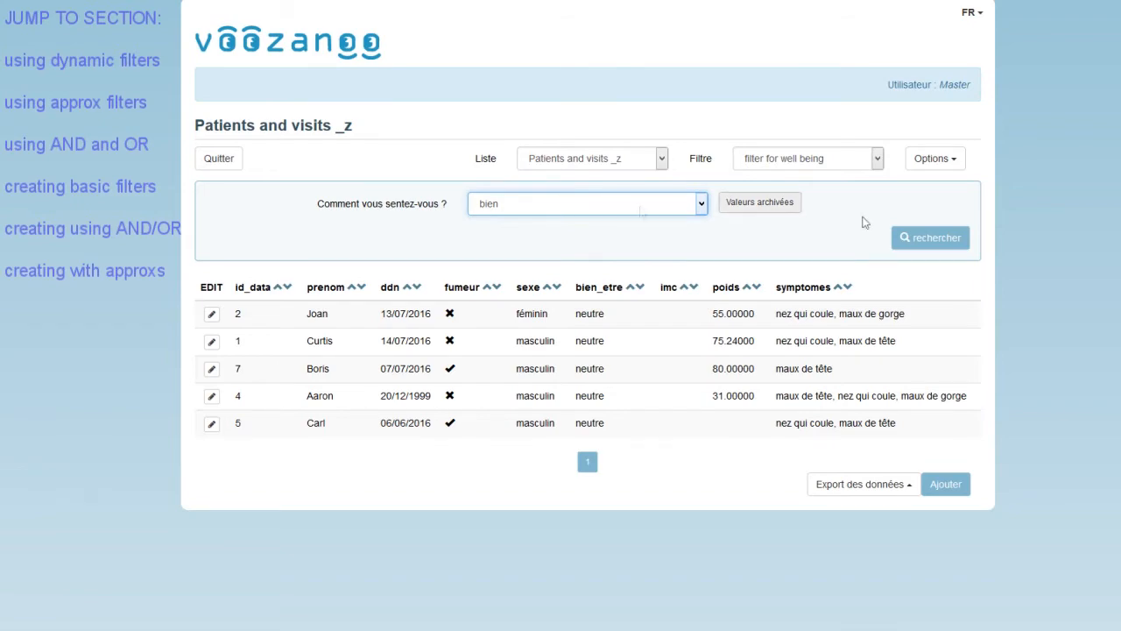
click(938, 240)
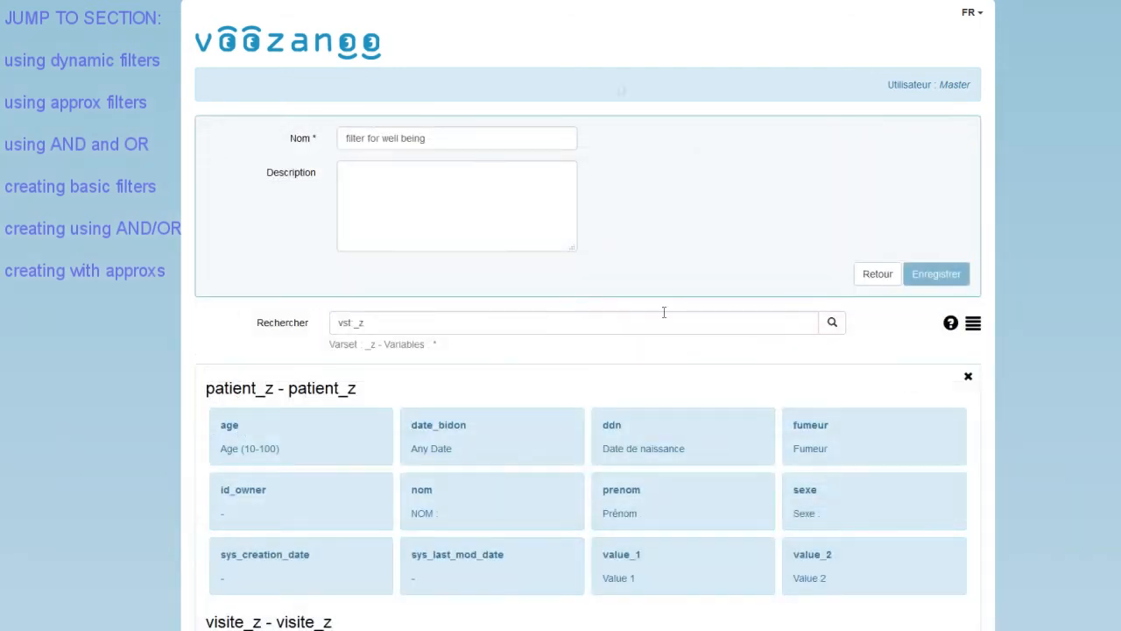
Add the visite_z symptomes criterion to the filter, with value source Saisie à l'utilisation and default value nez qui coule.
scroll(663, 313, down, 5)
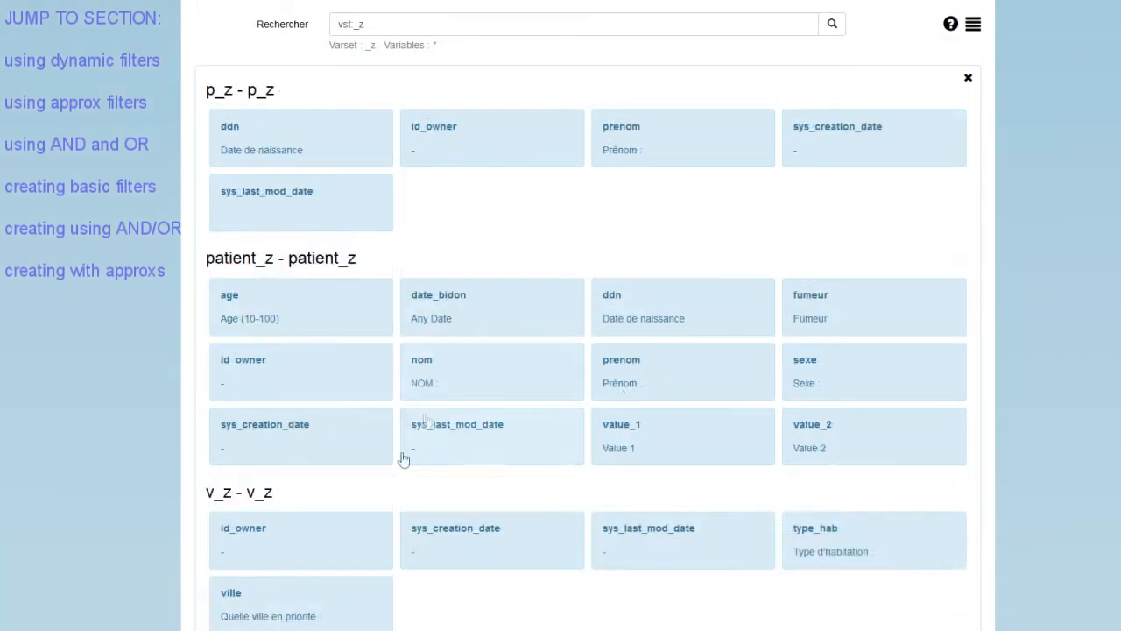
scroll(403, 458, down, 3)
click(846, 462)
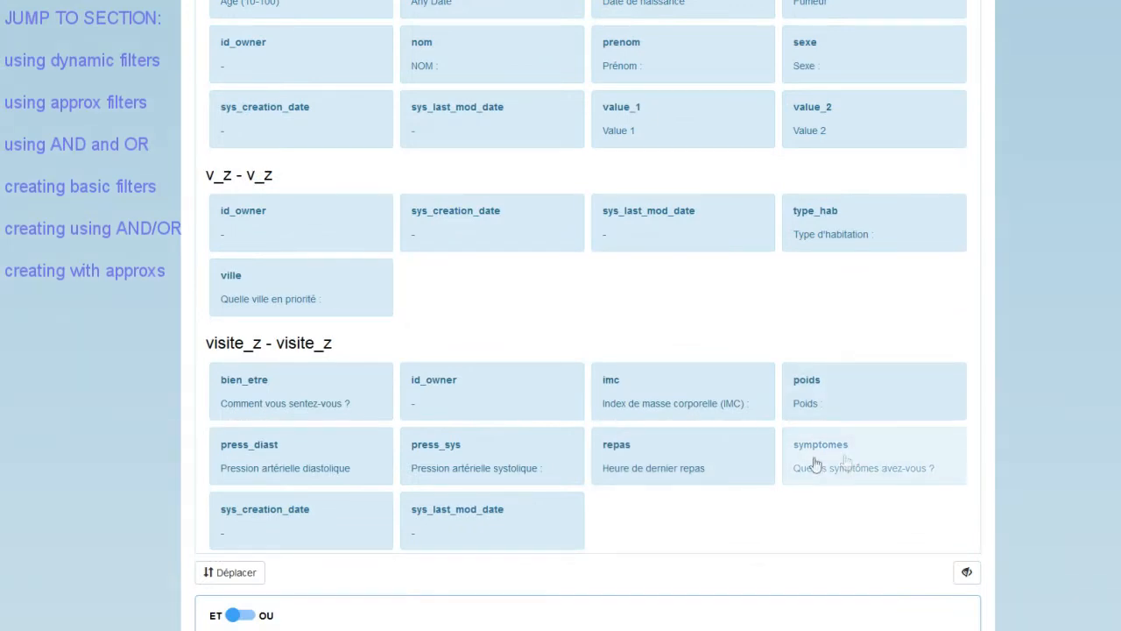
mouse_move(948, 523)
mouse_down()
mouse_move(953, 550)
mouse_move(948, 521)
mouse_up()
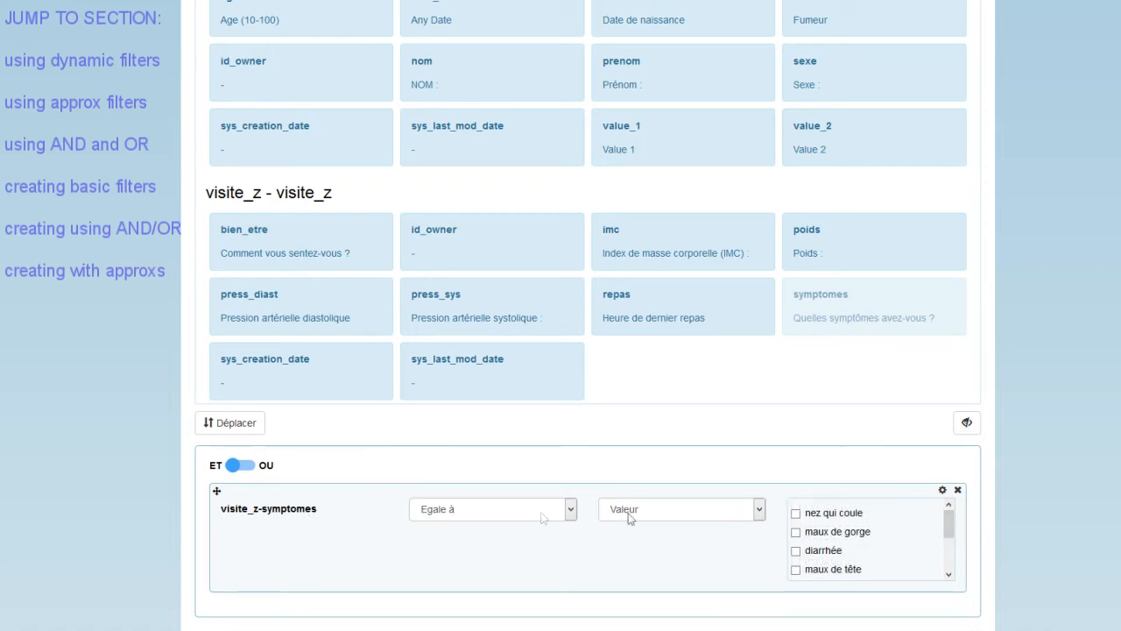
click(650, 514)
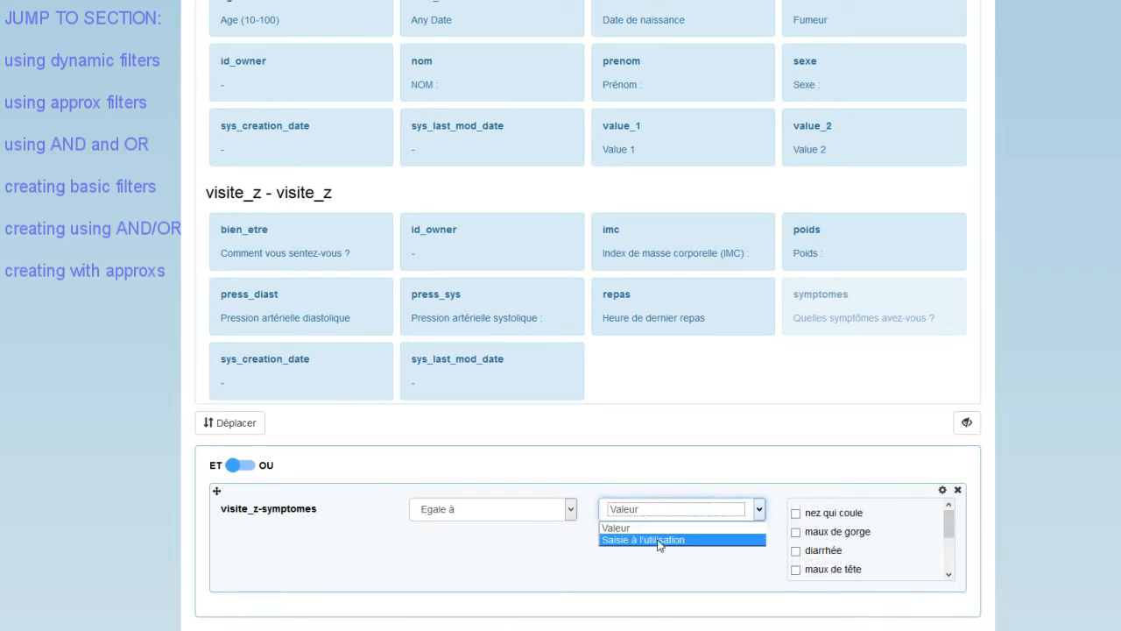
click(660, 540)
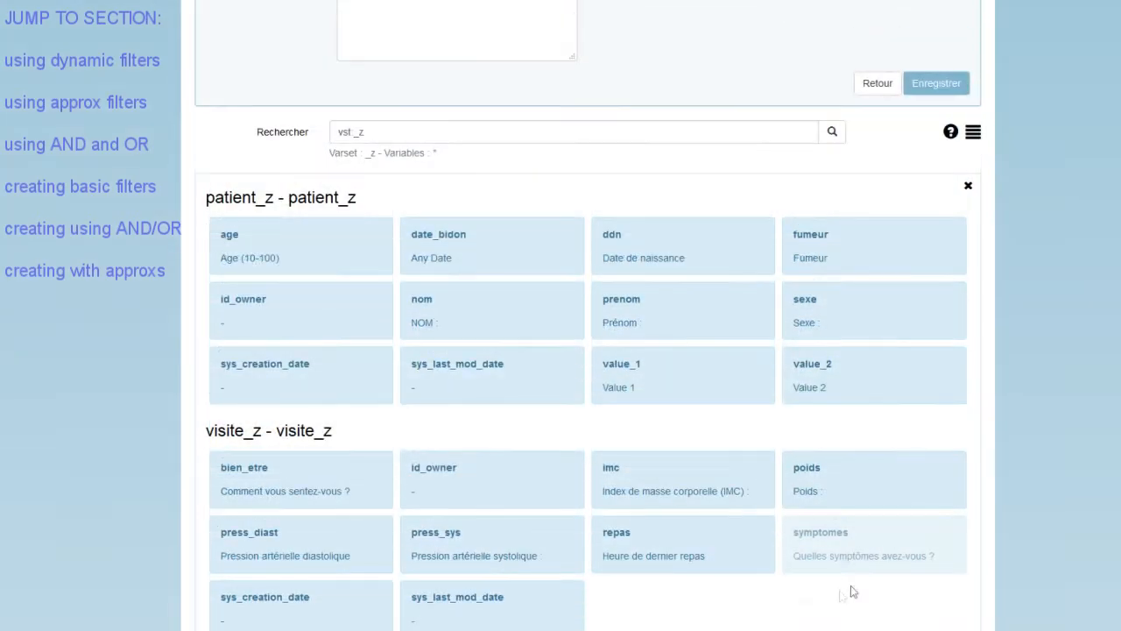
click(796, 514)
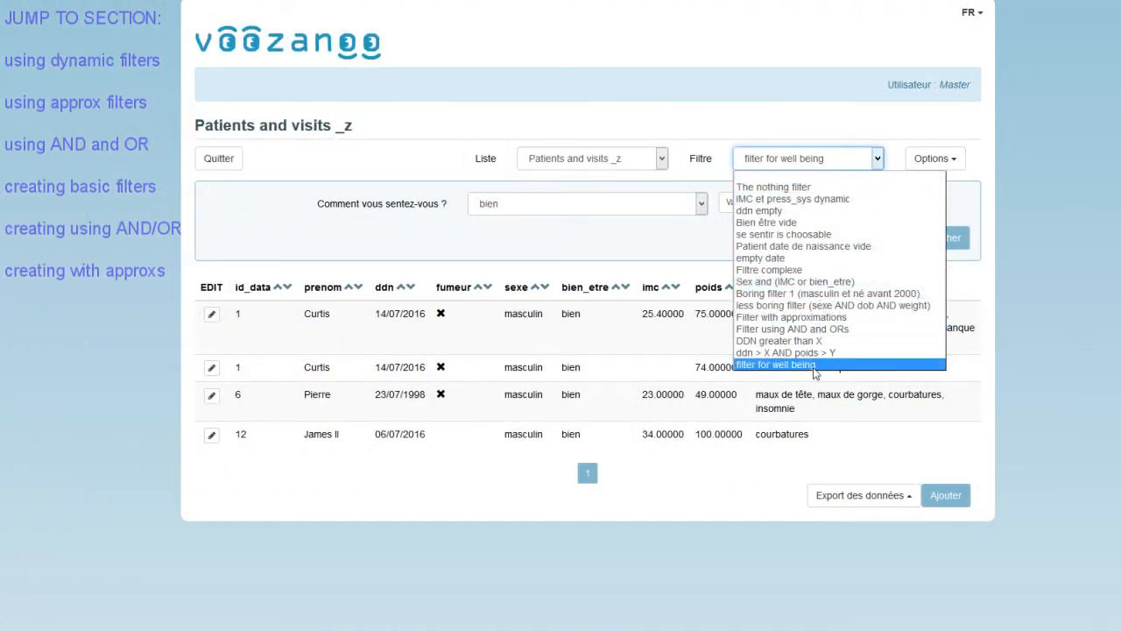
Clear the current filter on "Patients and visits _z", apply the "symptoms" filter and review the matching visits.
click(782, 177)
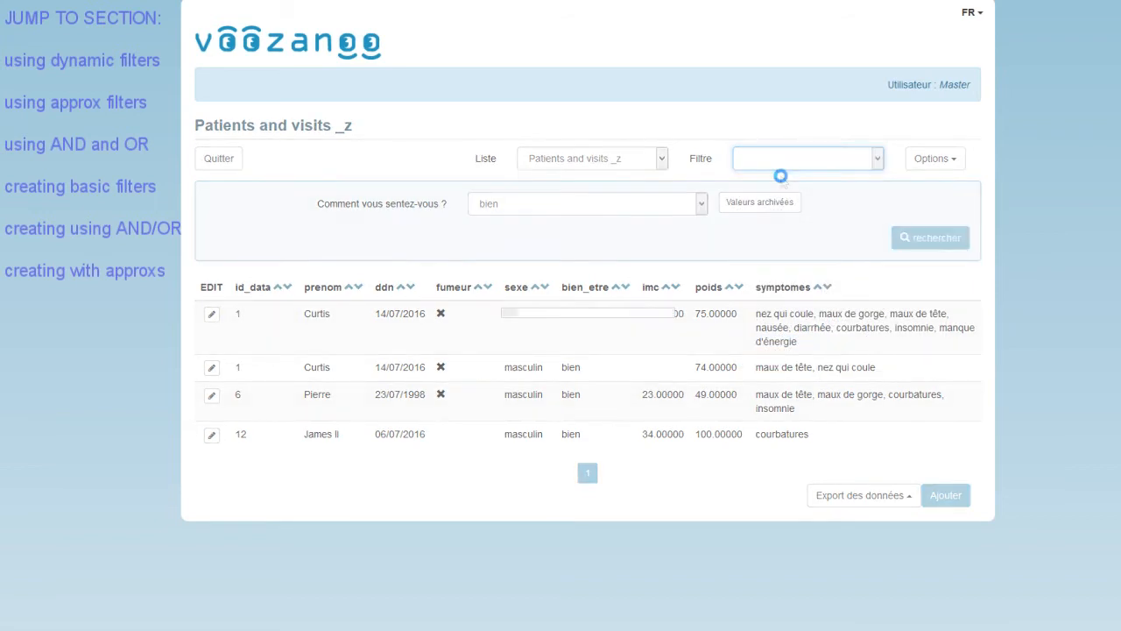
click(825, 163)
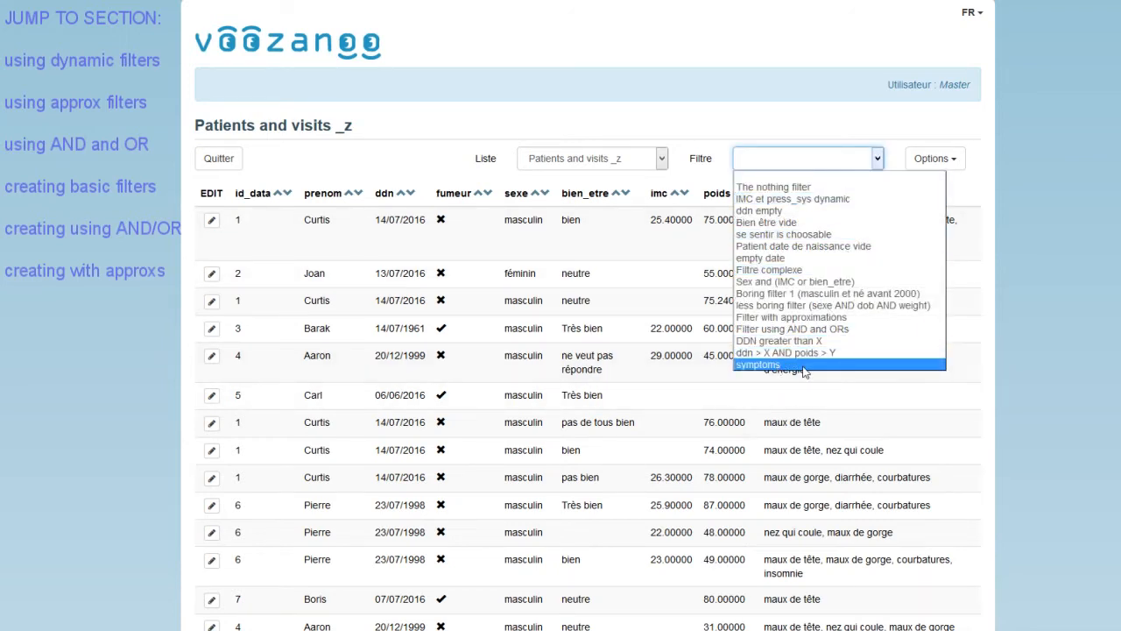
click(803, 365)
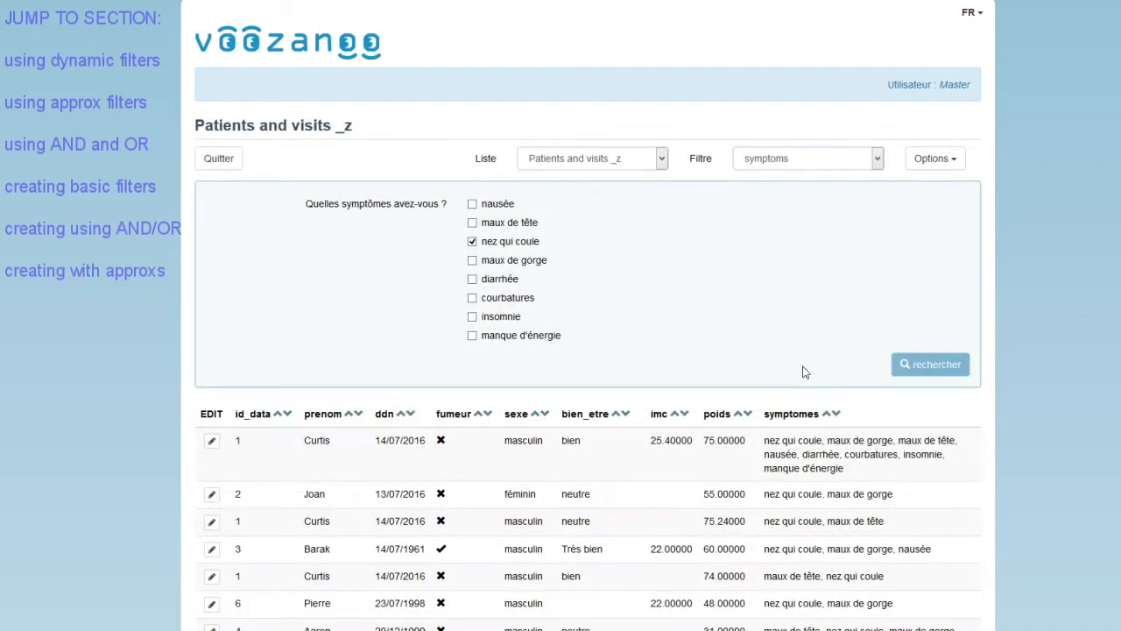
scroll(804, 372, down, 5)
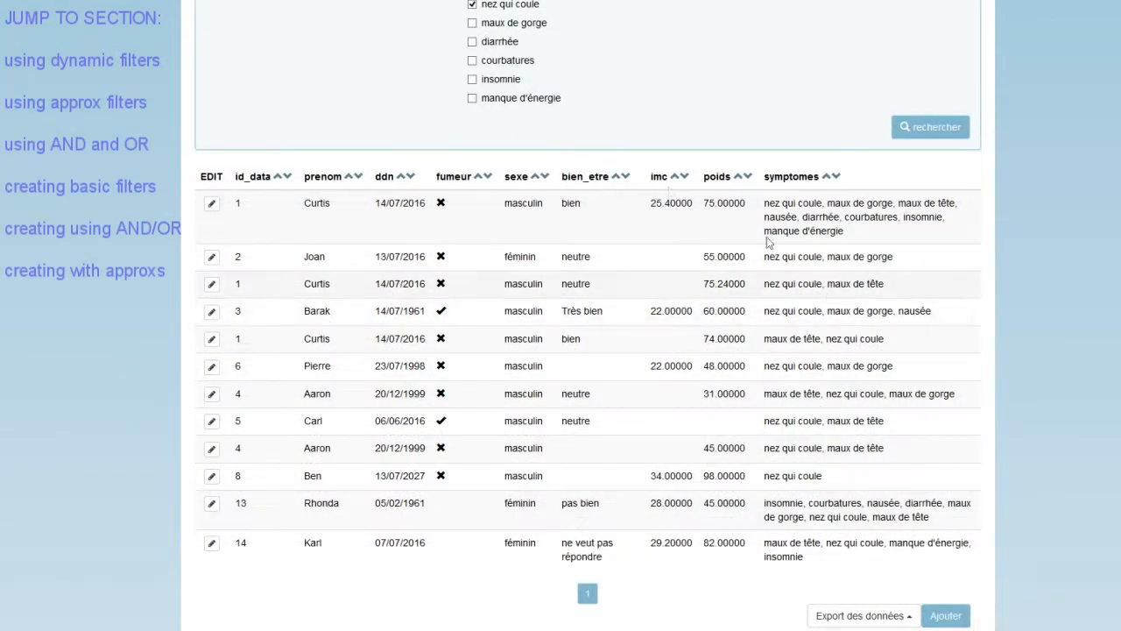
Search the list for visits with nez qui coule and maux de gorge selected, and review the results.
scroll(669, 176, up, 1)
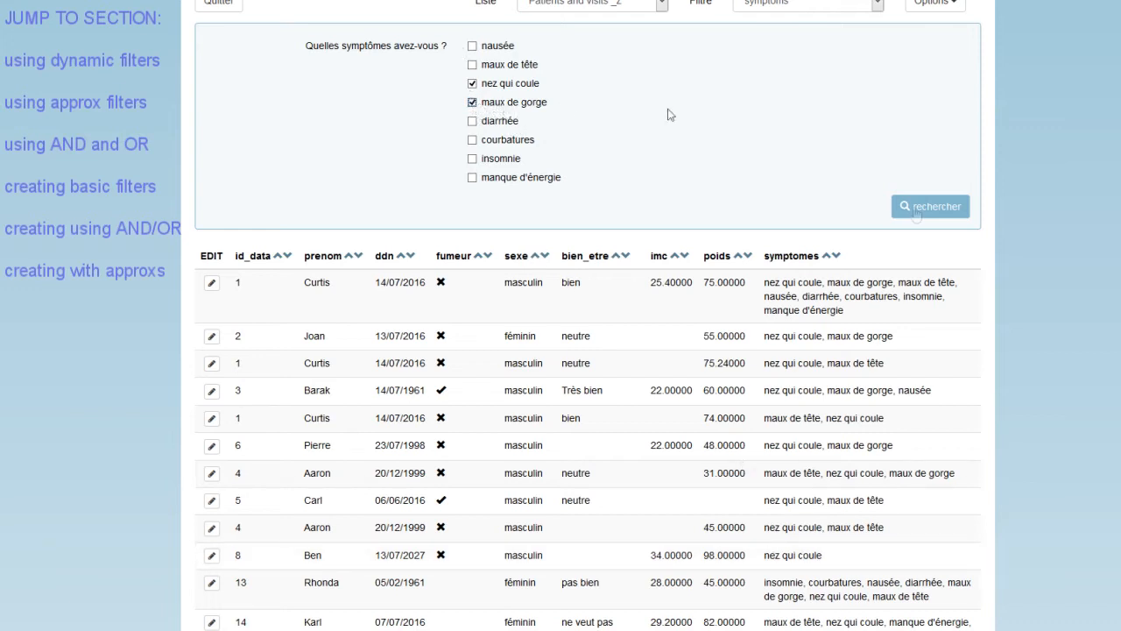
click(930, 208)
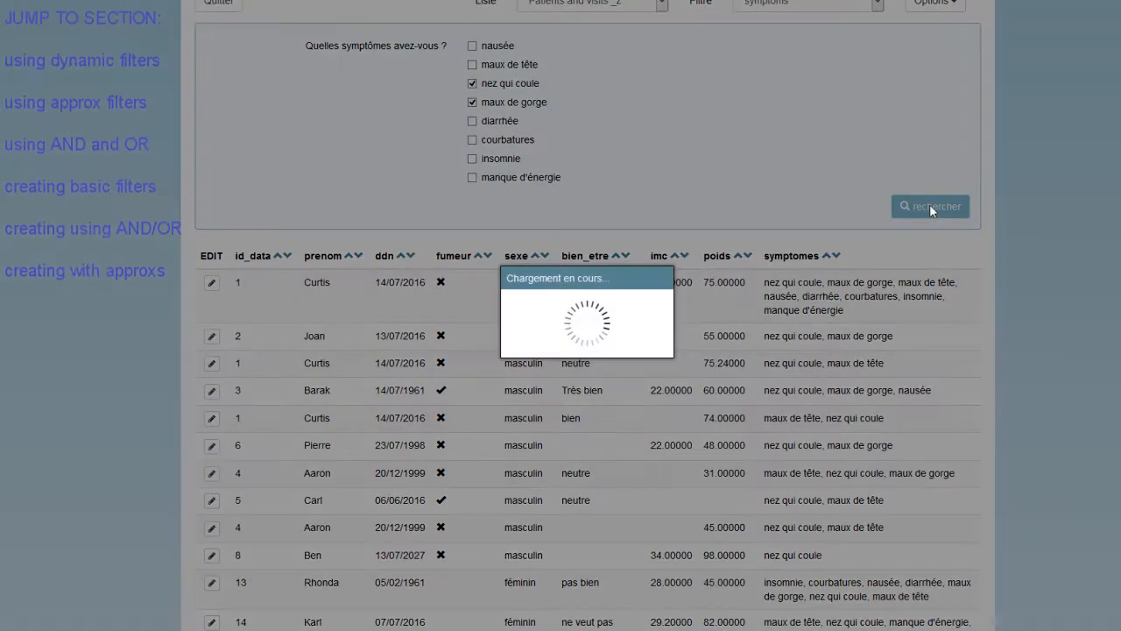
scroll(897, 250, down, 1)
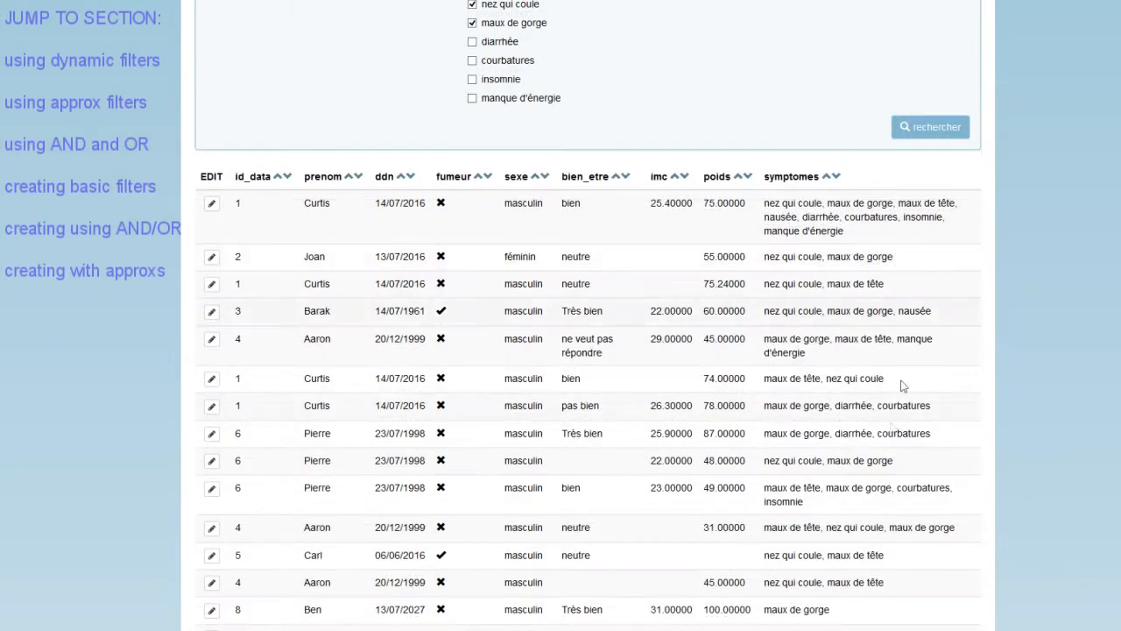
scroll(364, 584, down, 1)
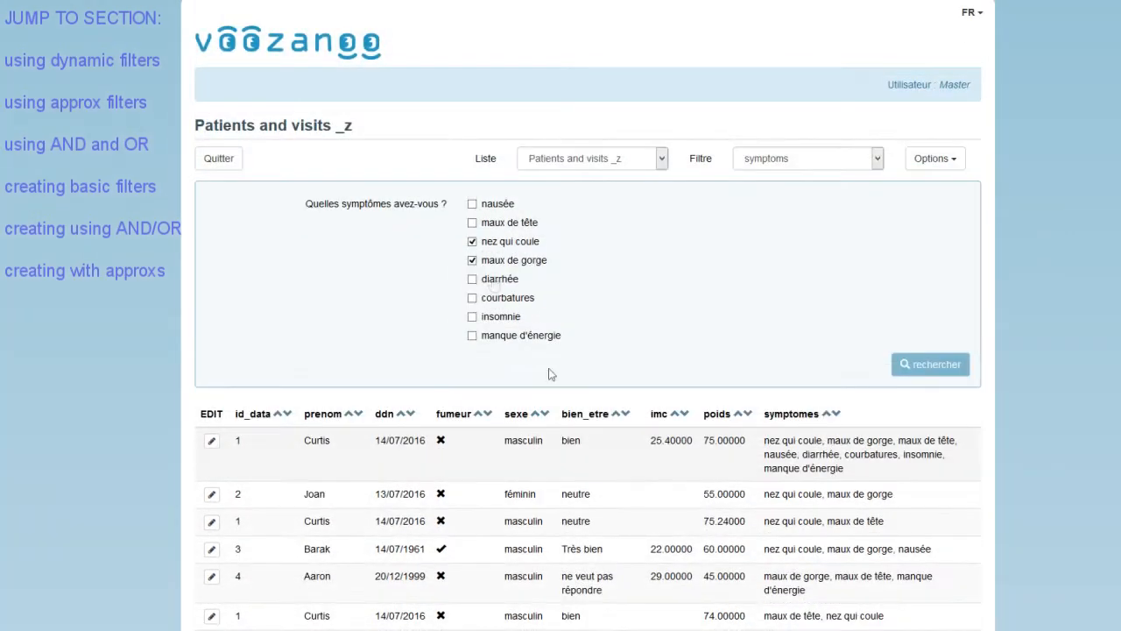
Search the list with only courbatures selected as symptom and look through the results.
click(472, 297)
click(472, 260)
click(472, 241)
click(955, 372)
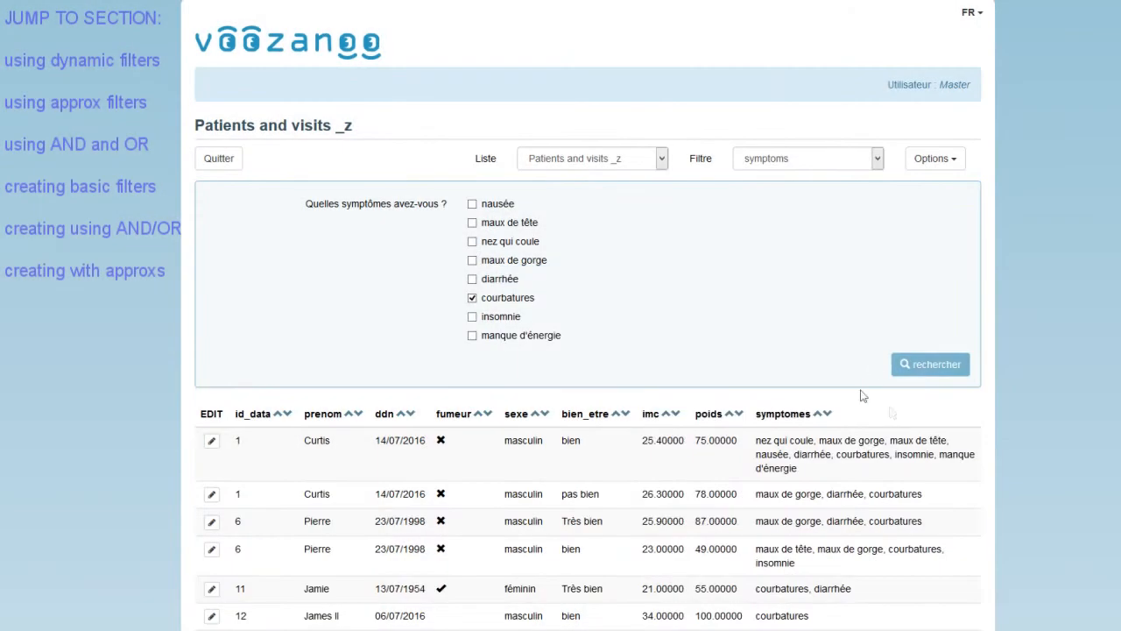
scroll(867, 398, down, 3)
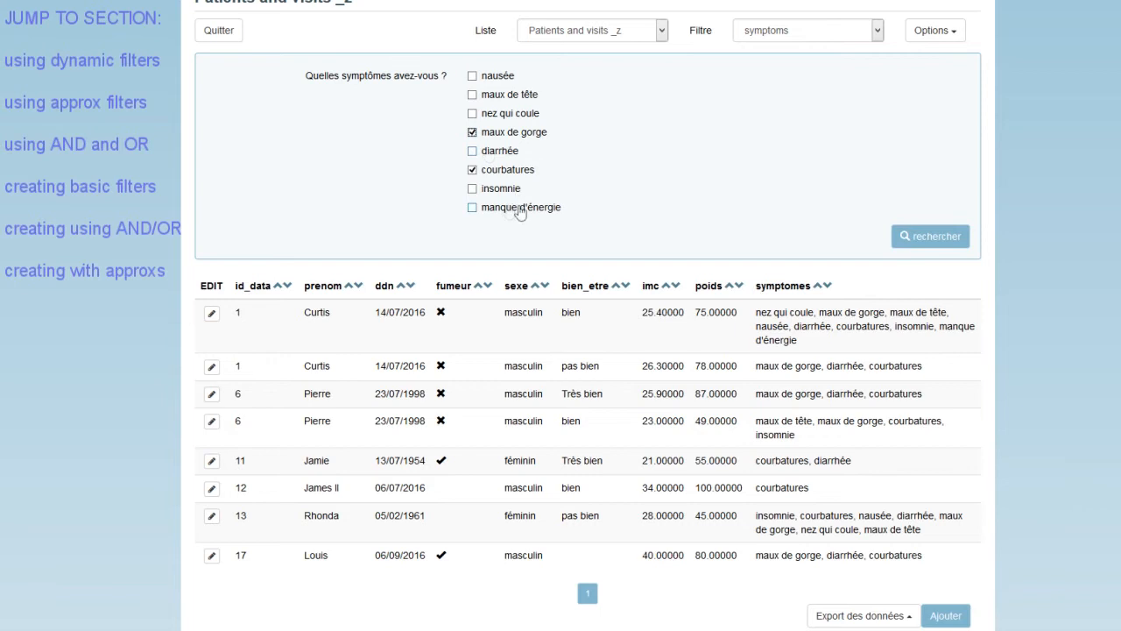
Search with nez qui coule, maux de gorge, diarrhée, courbatures and insomnie selected, and look through both result pages.
click(473, 152)
click(472, 114)
click(472, 188)
click(930, 241)
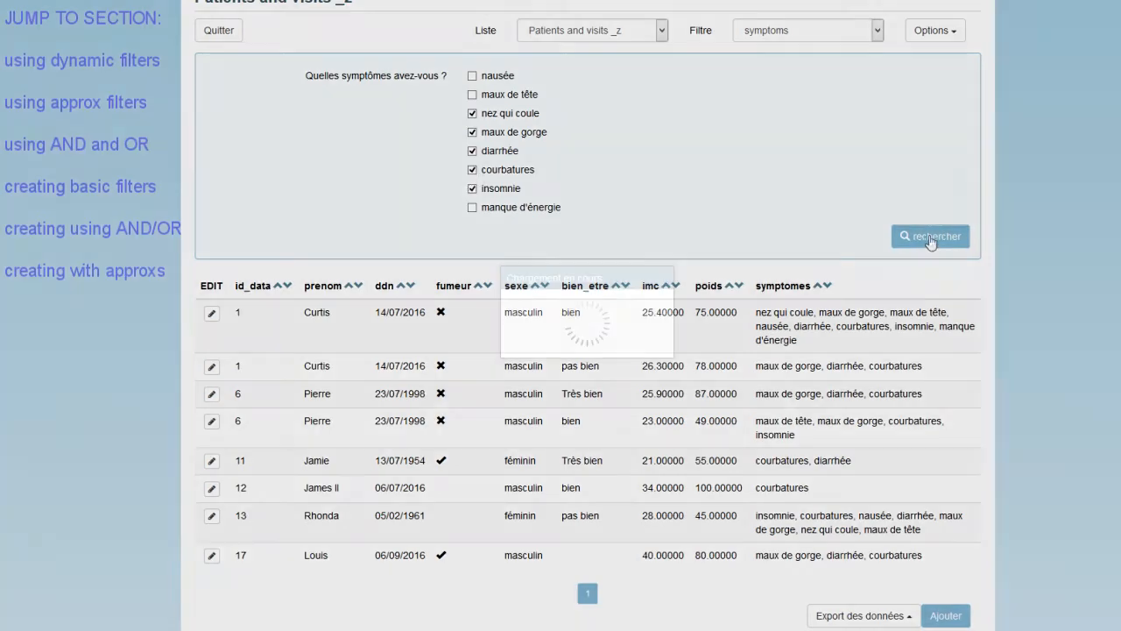
scroll(902, 351, down, 3)
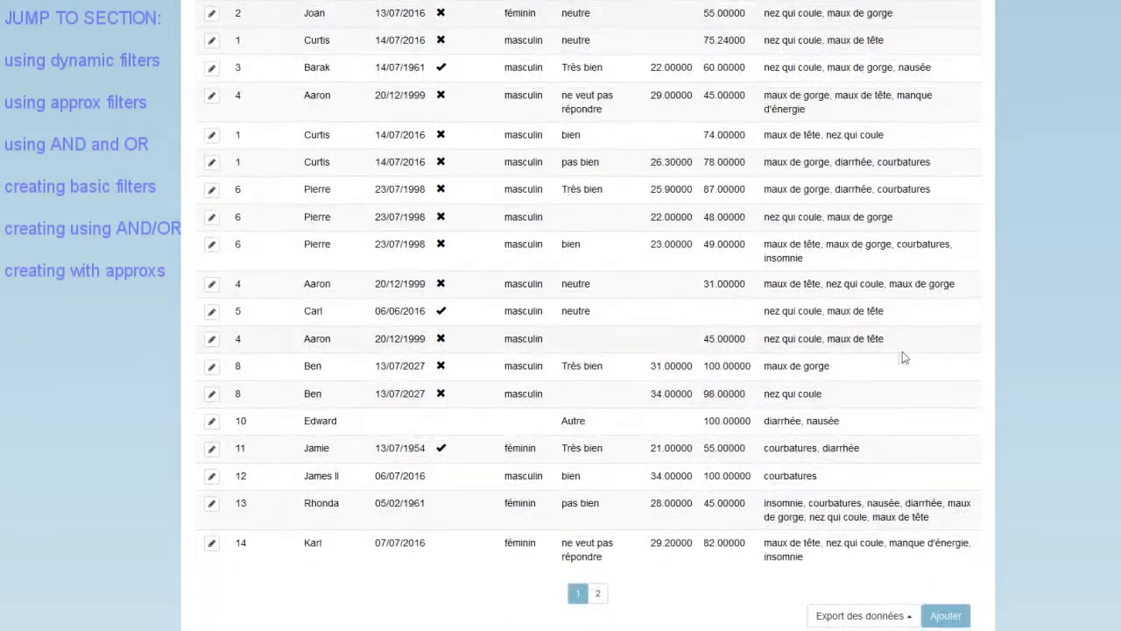
scroll(655, 610, down, 5)
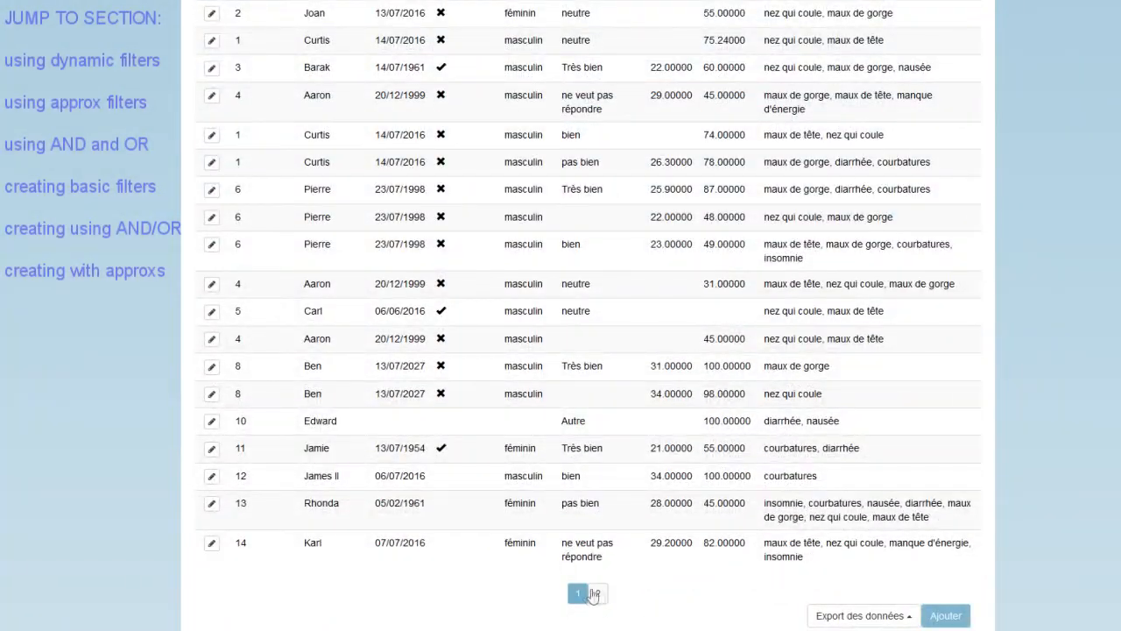
click(594, 594)
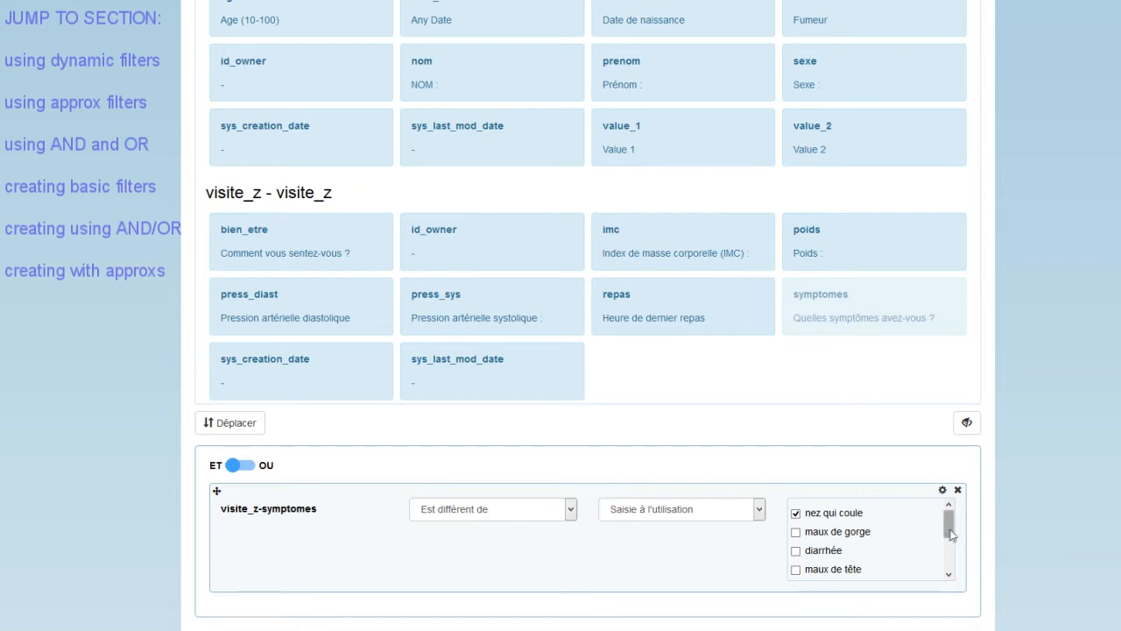
Examine the default-value choices of the visite_z-symptomes criterion in the filter editor.
click(795, 551)
mouse_move(951, 533)
mouse_down()
mouse_move(952, 547)
mouse_move(952, 531)
mouse_up()
drag(949, 523, 959, 574)
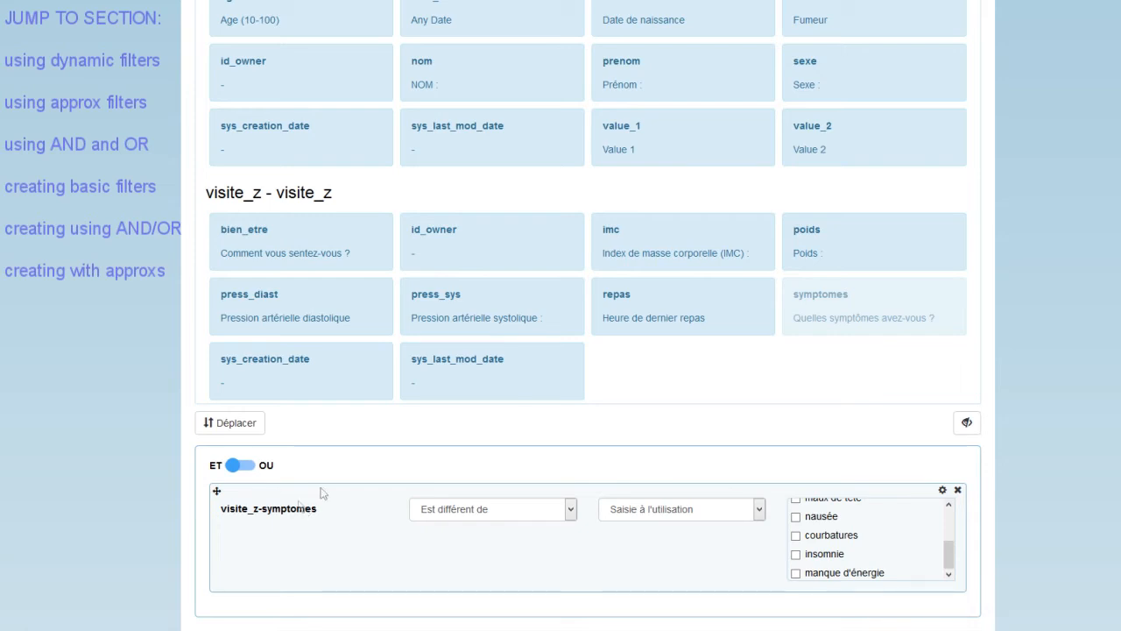
Remove the visite_z-symptomes criterion and add criteria for patient_z sexe, visite_z imc and visite_z poids.
click(958, 490)
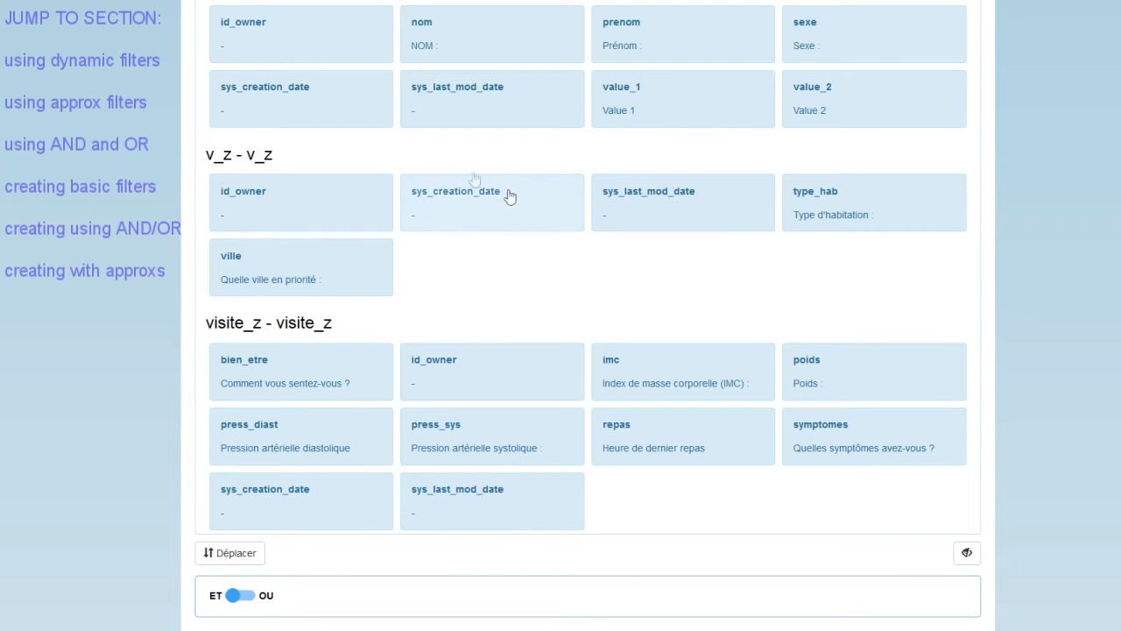
scroll(508, 194, up, 1)
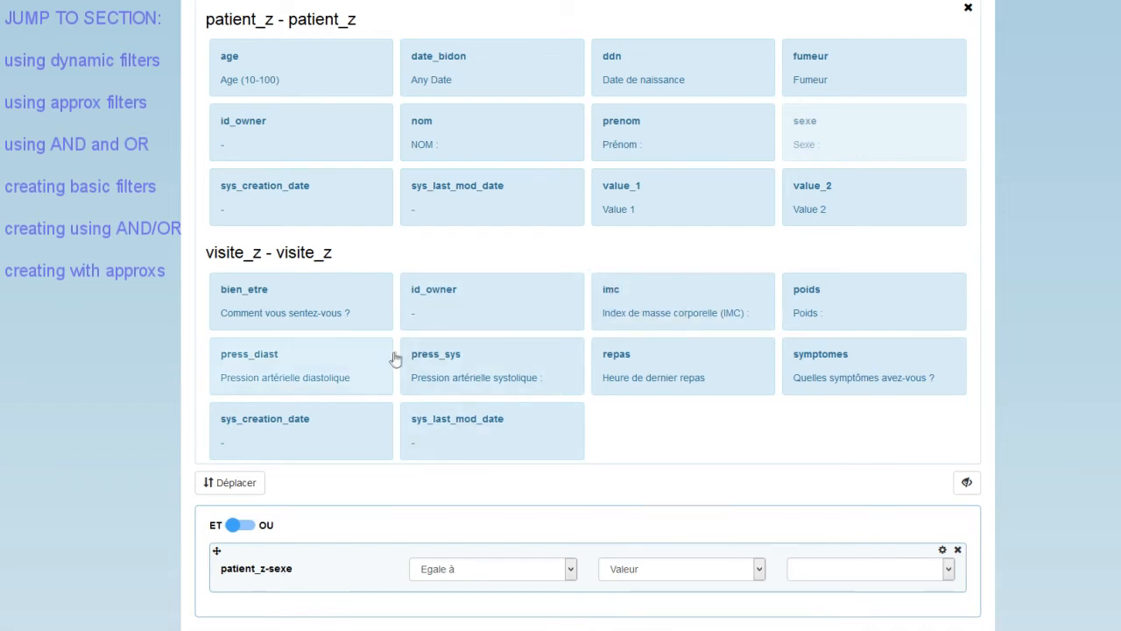
click(685, 303)
click(807, 296)
scroll(636, 414, down, 3)
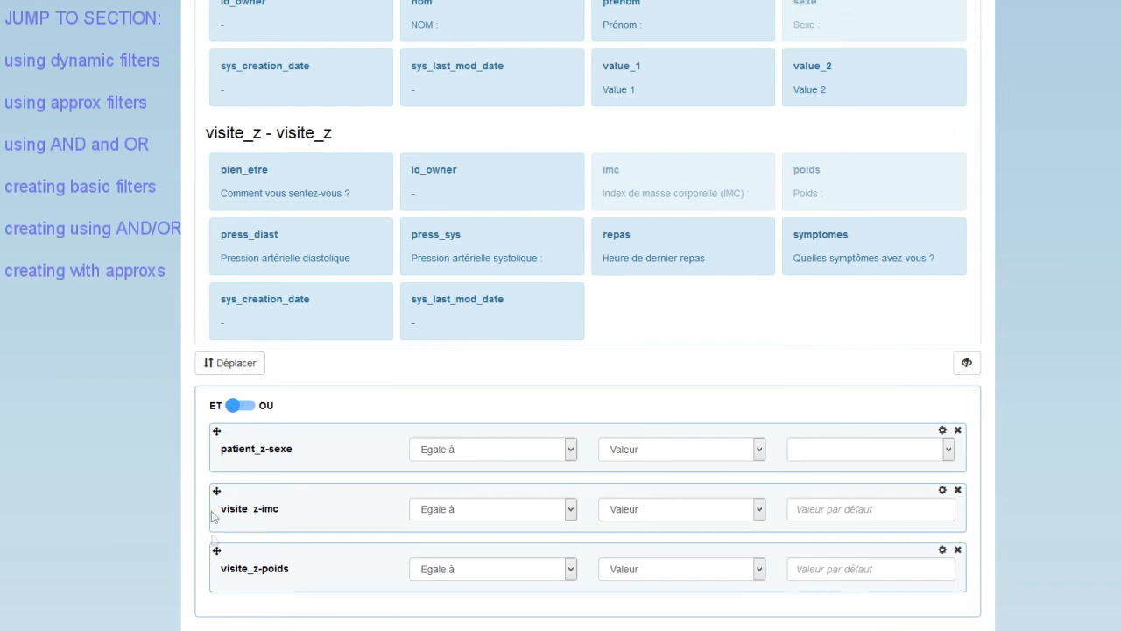
Move the imc and poids criteria above patient_z-sexe, and return patient_z-sexe to first place.
drag(217, 493, 218, 431)
drag(217, 554, 219, 490)
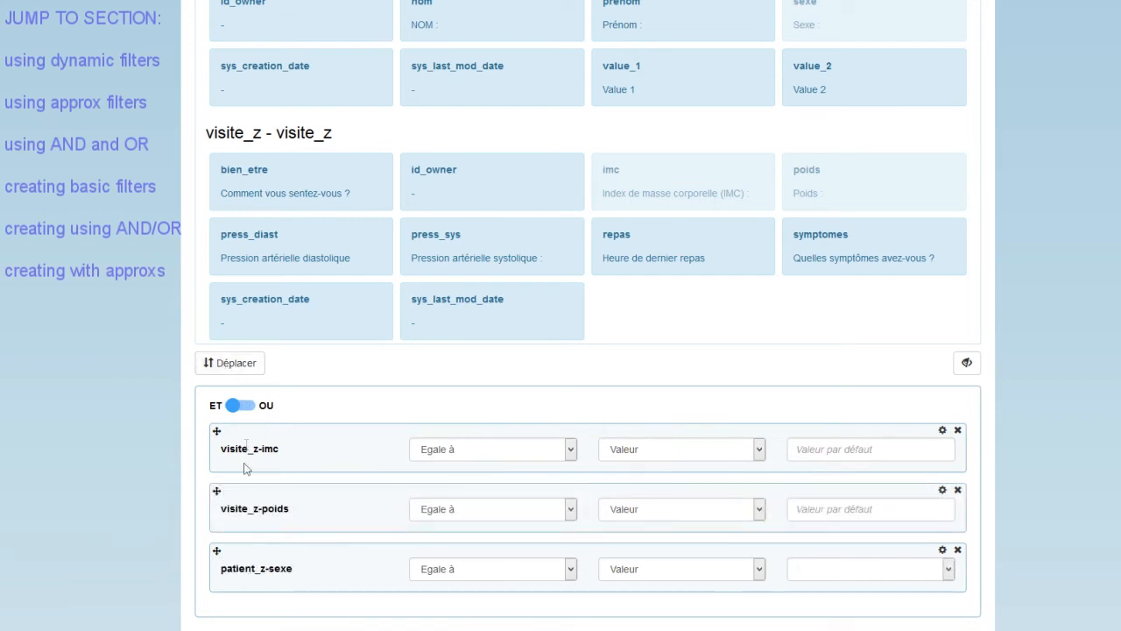
drag(218, 555, 218, 432)
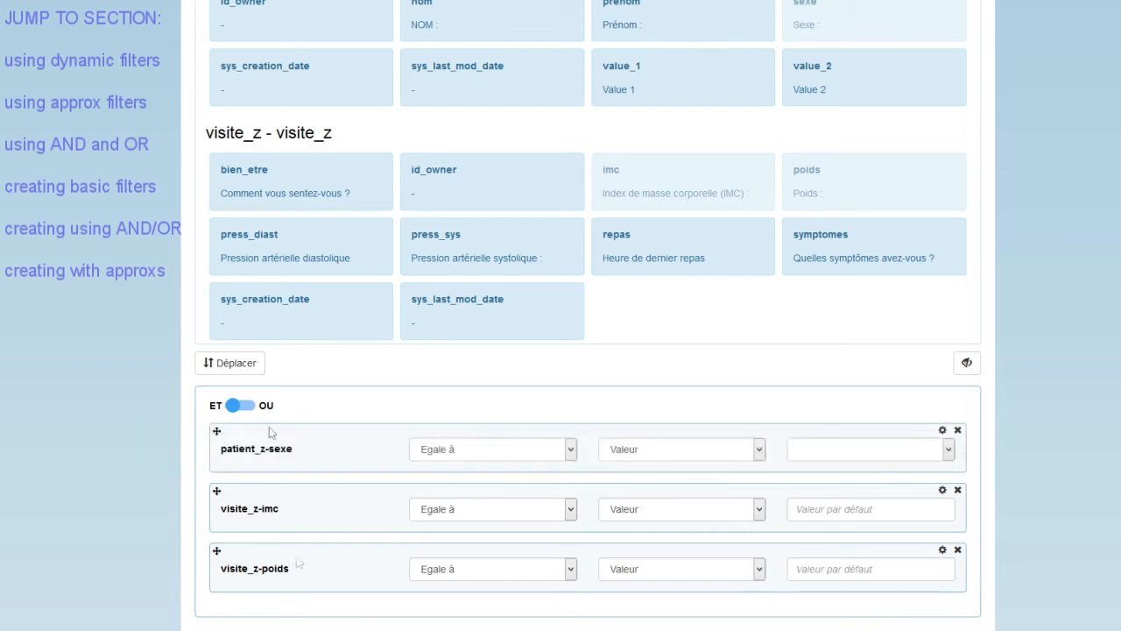
Switch to Fusionner mode, merge visite_z-poids with visite_z-imc into a nested group, and set that group to OU.
click(236, 367)
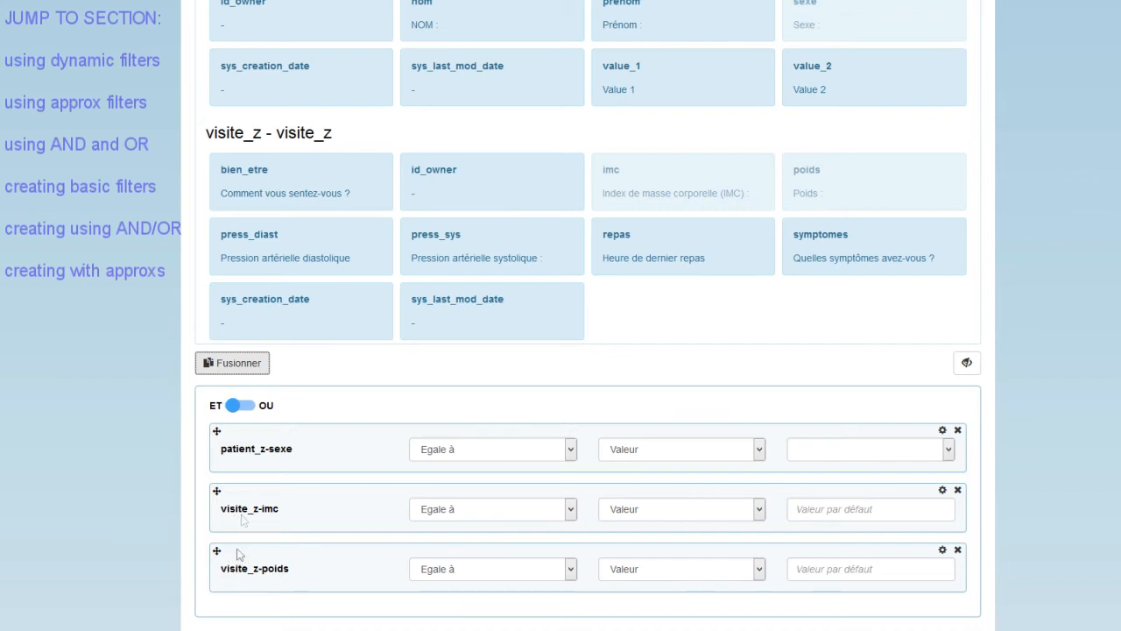
drag(217, 553, 221, 521)
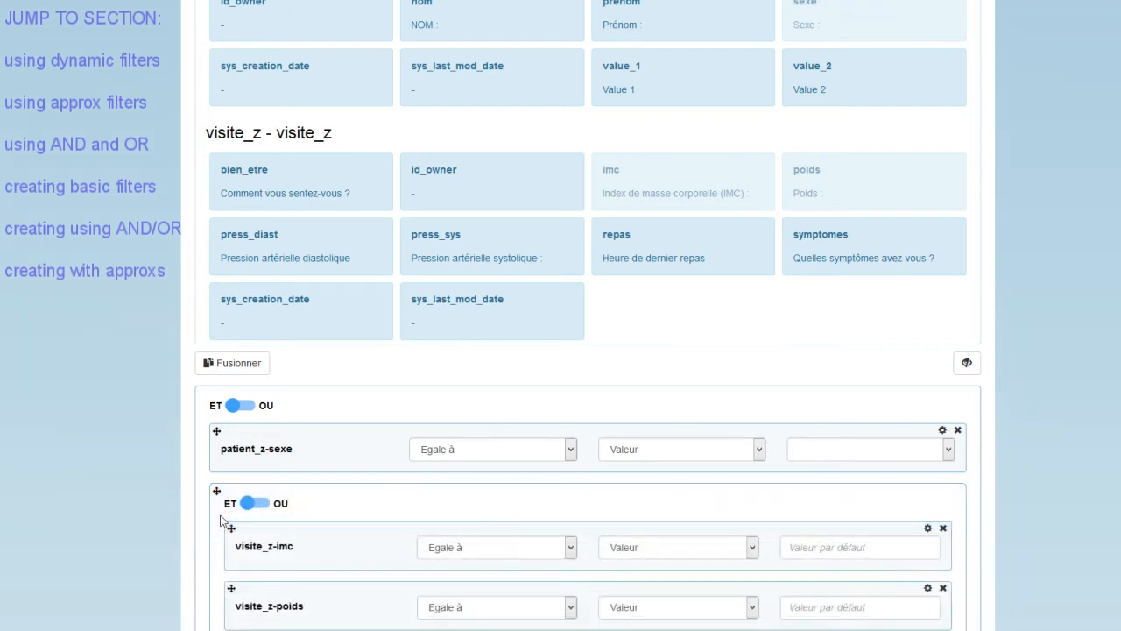
scroll(206, 525, down, 1)
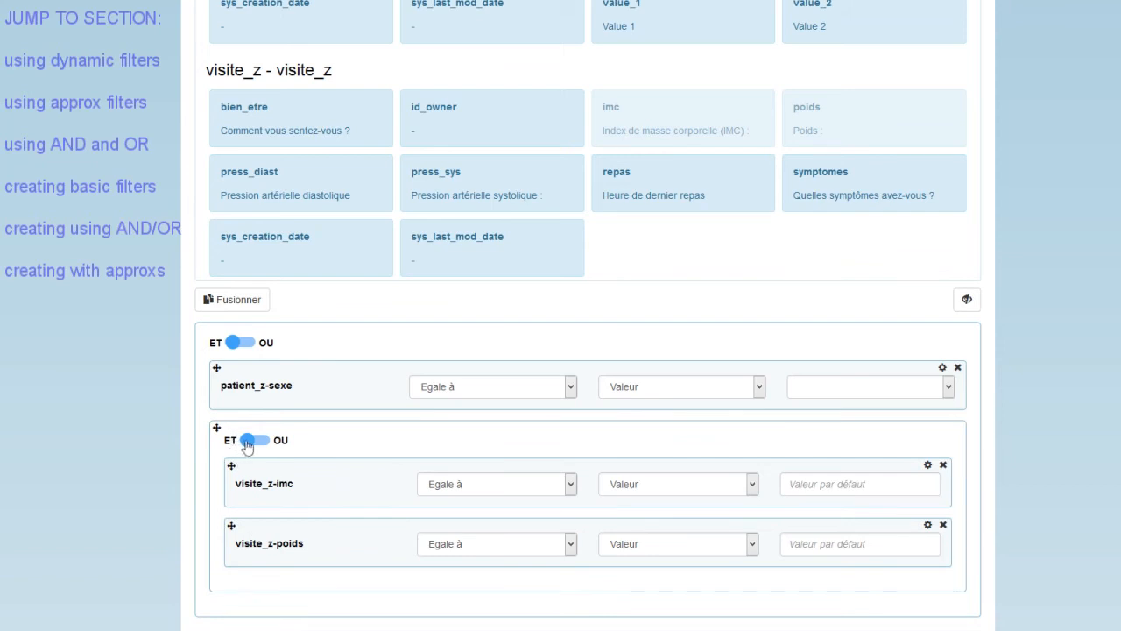
click(273, 443)
Set both visite_z-imc and visite_z-poids to operator Est supérieur à with value source Saisie à l'utilisation.
click(569, 487)
click(536, 505)
click(508, 544)
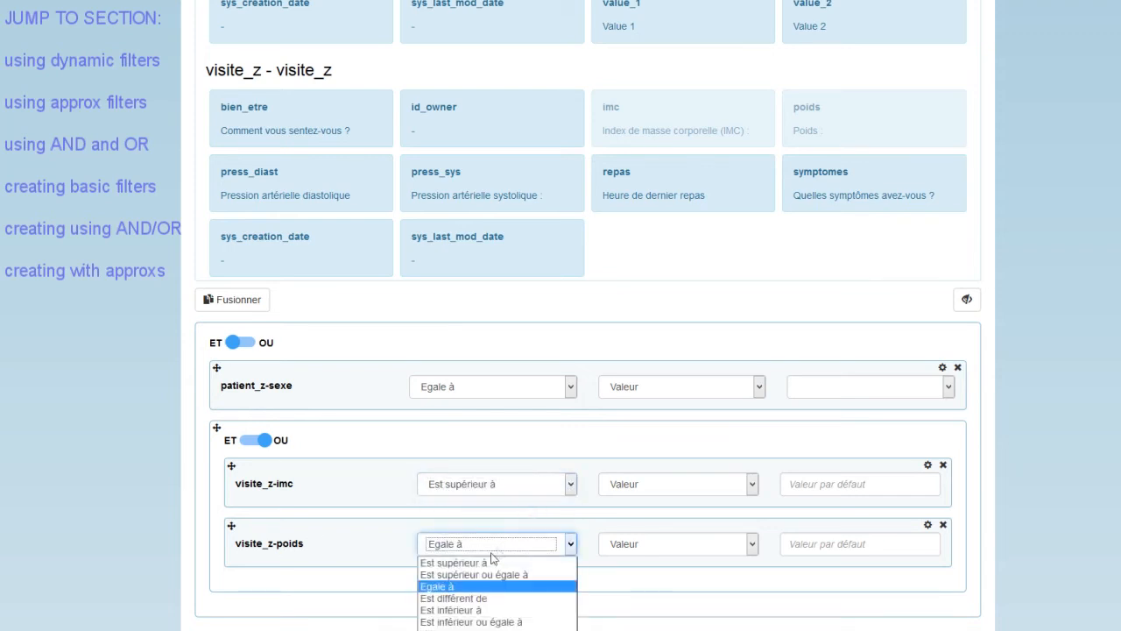
click(494, 563)
click(706, 486)
click(680, 515)
click(677, 547)
click(678, 573)
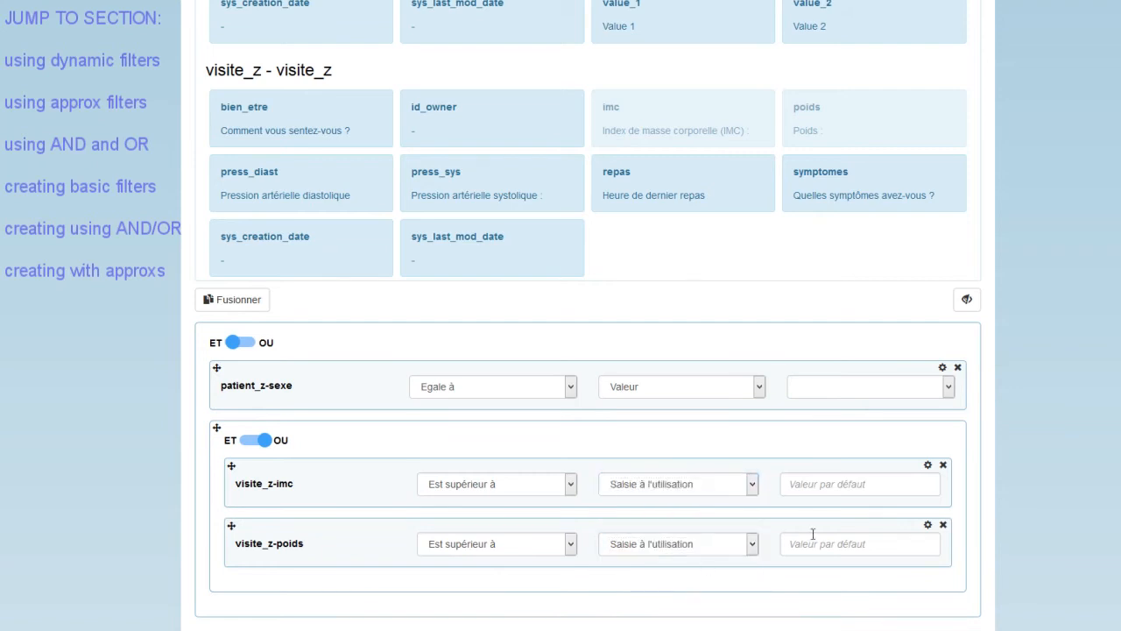
Set the default value of visite_z-imc to 25 and of visite_z-poids to 70.
click(799, 486)
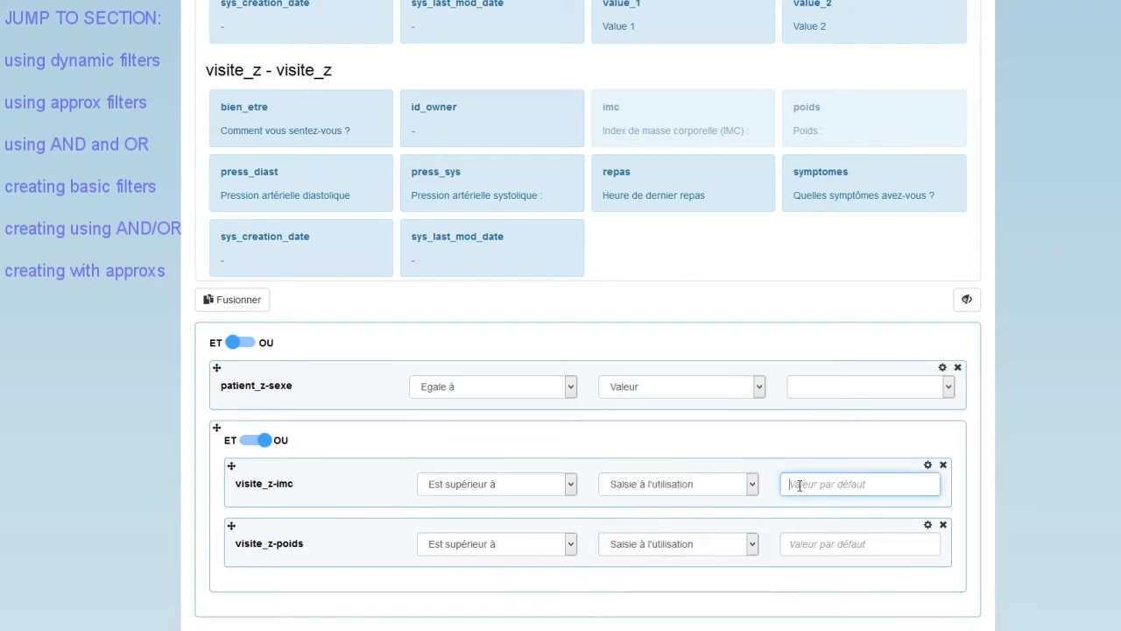
text(25)
click(801, 547)
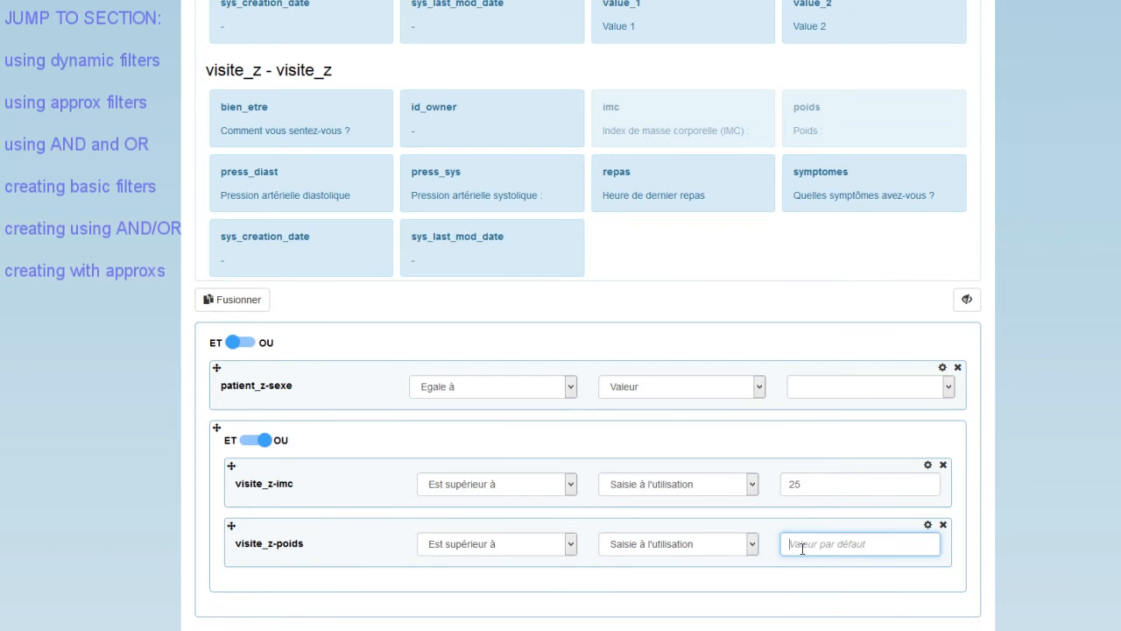
text(7)
Set the patient_z-sexe criterion to Egale à with value source Saisie à l'utilisation and default masculin.
click(570, 386)
click(571, 386)
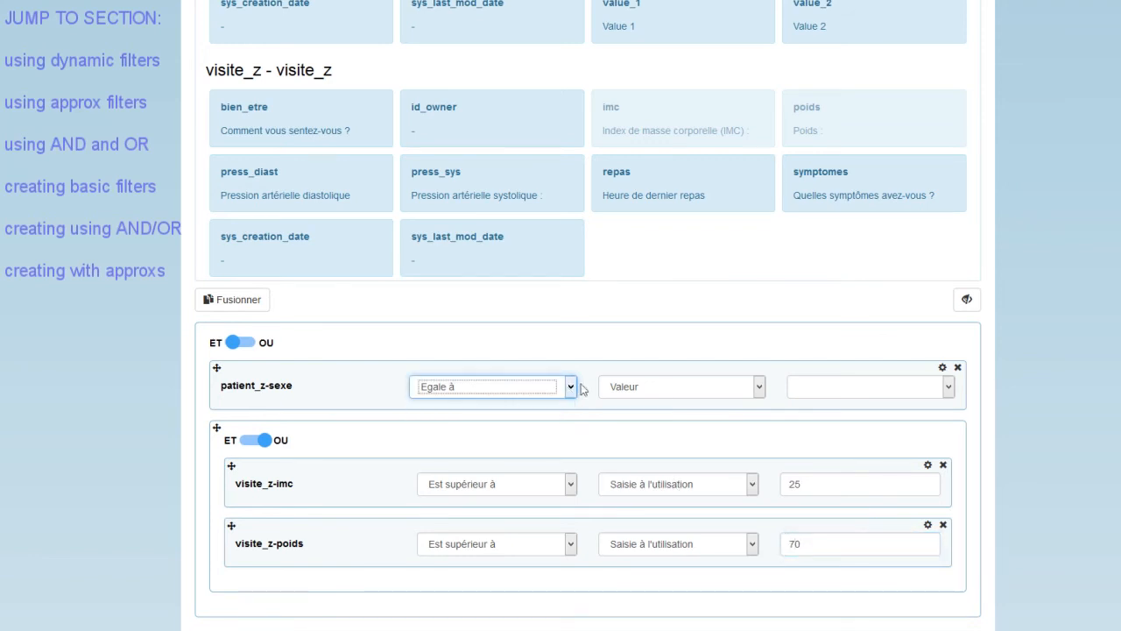
click(666, 387)
click(683, 417)
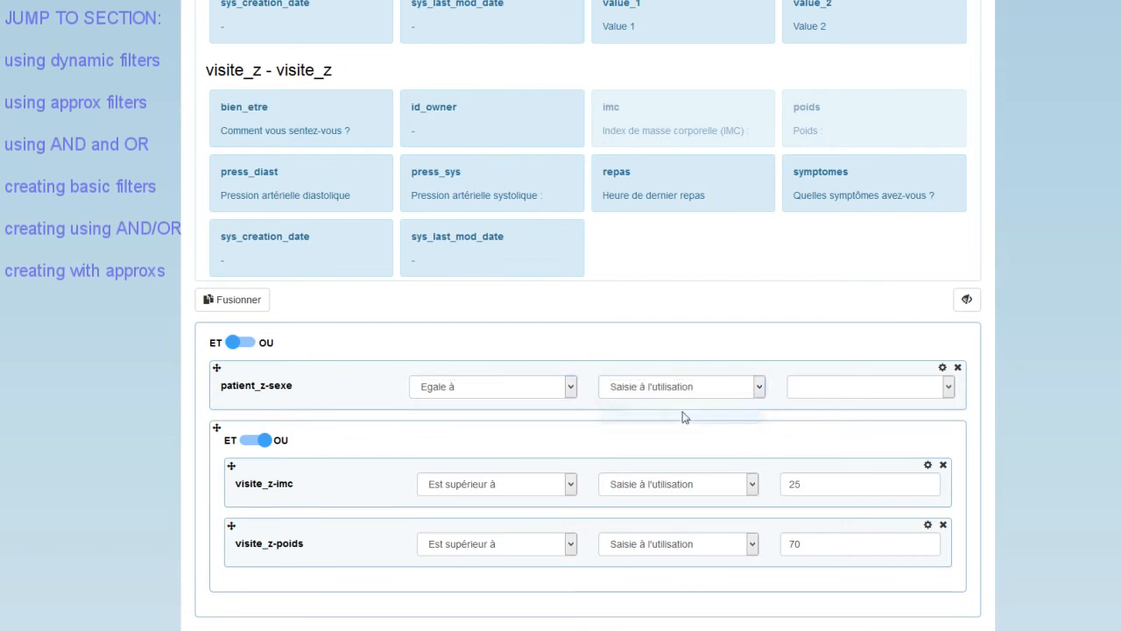
click(813, 386)
click(819, 410)
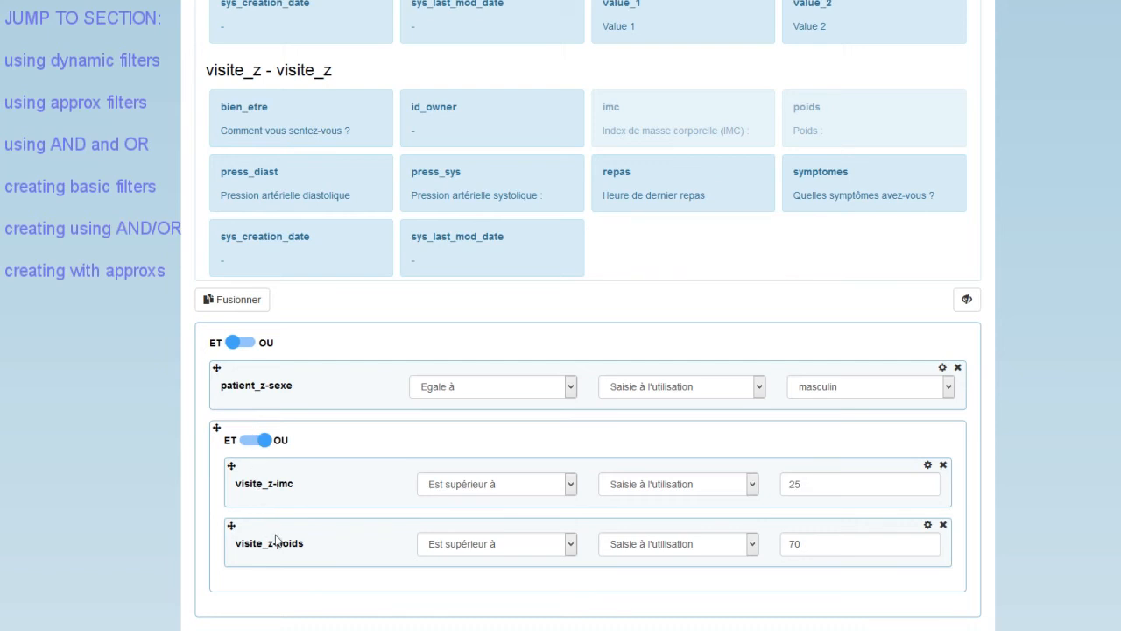
Switch to Déplacer mode, move patient_z-sexe into the nested OU group between imc and poids, and return it to first place.
click(235, 302)
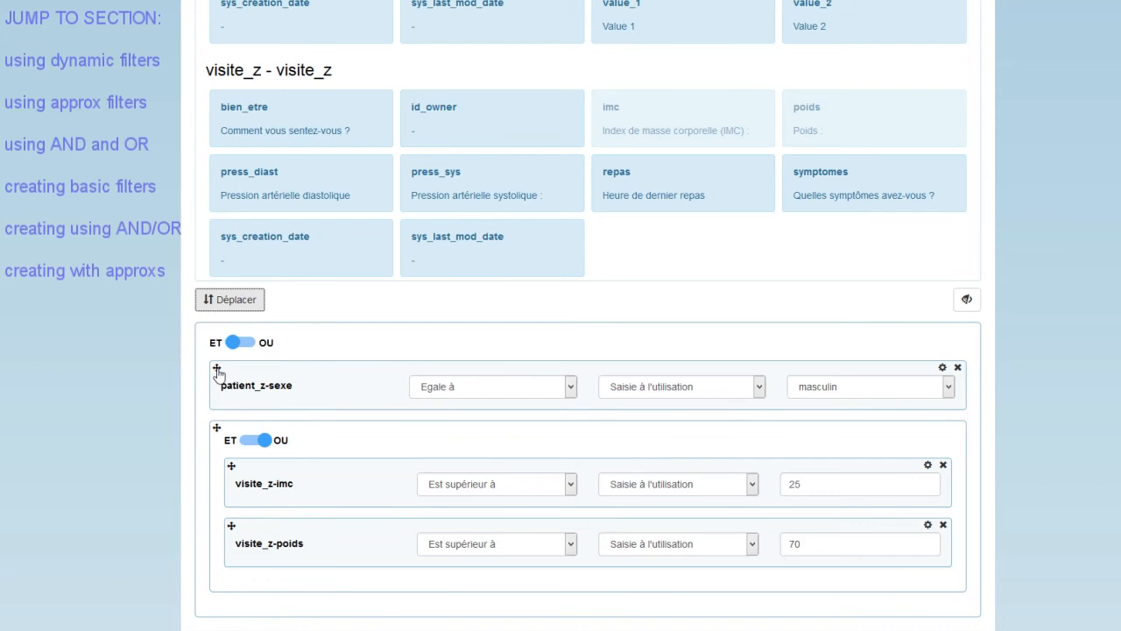
drag(216, 367, 231, 464)
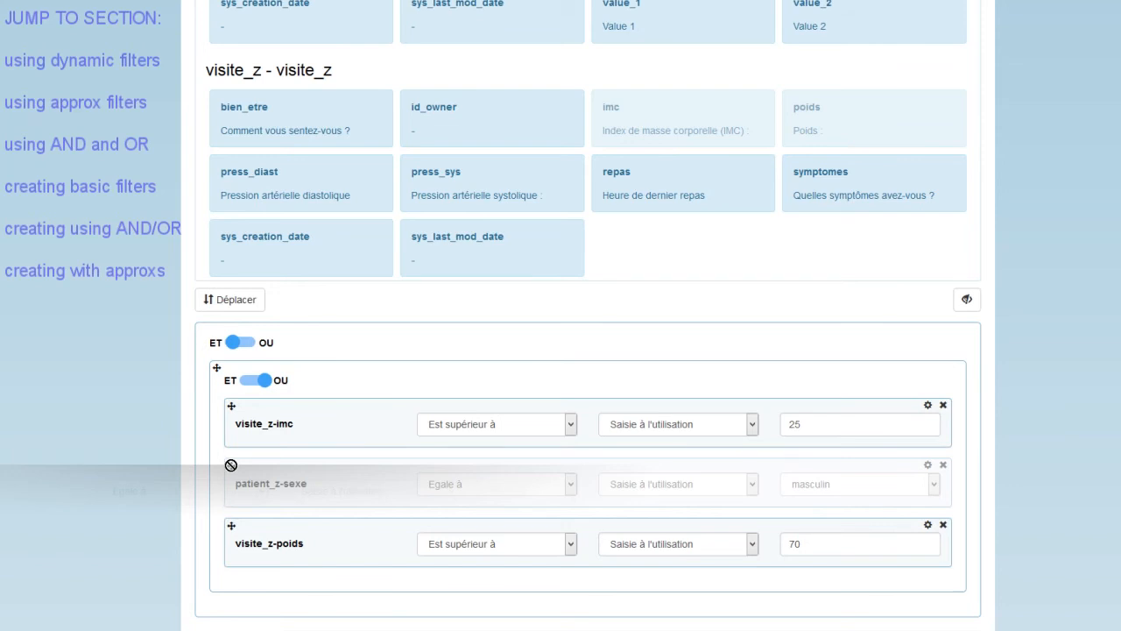
drag(231, 464, 230, 338)
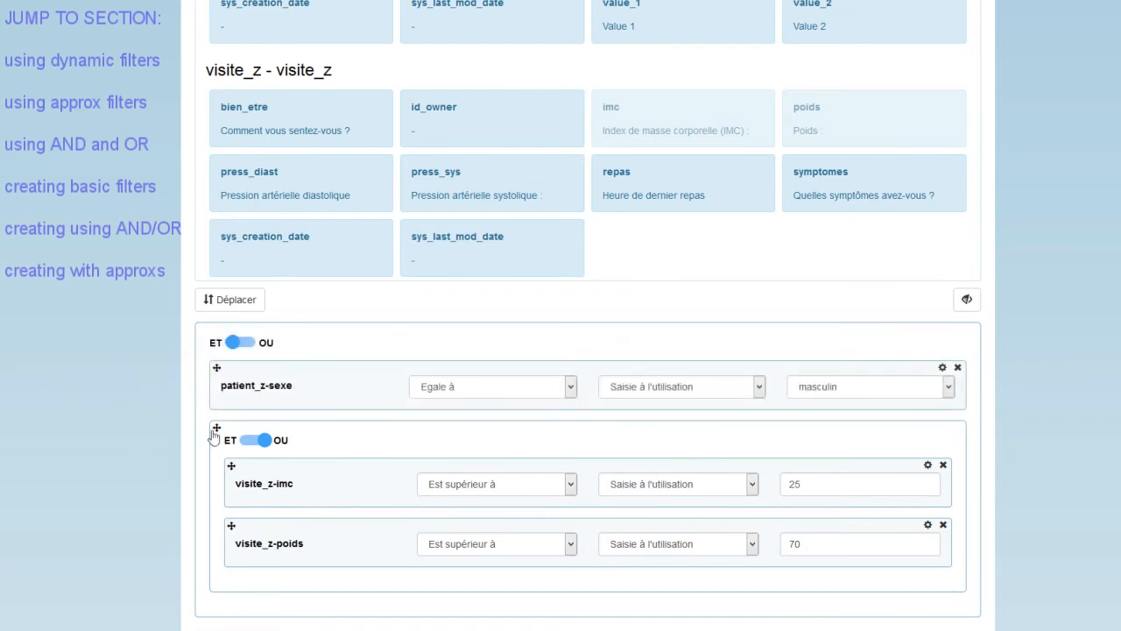
scroll(876, 228, up, 6)
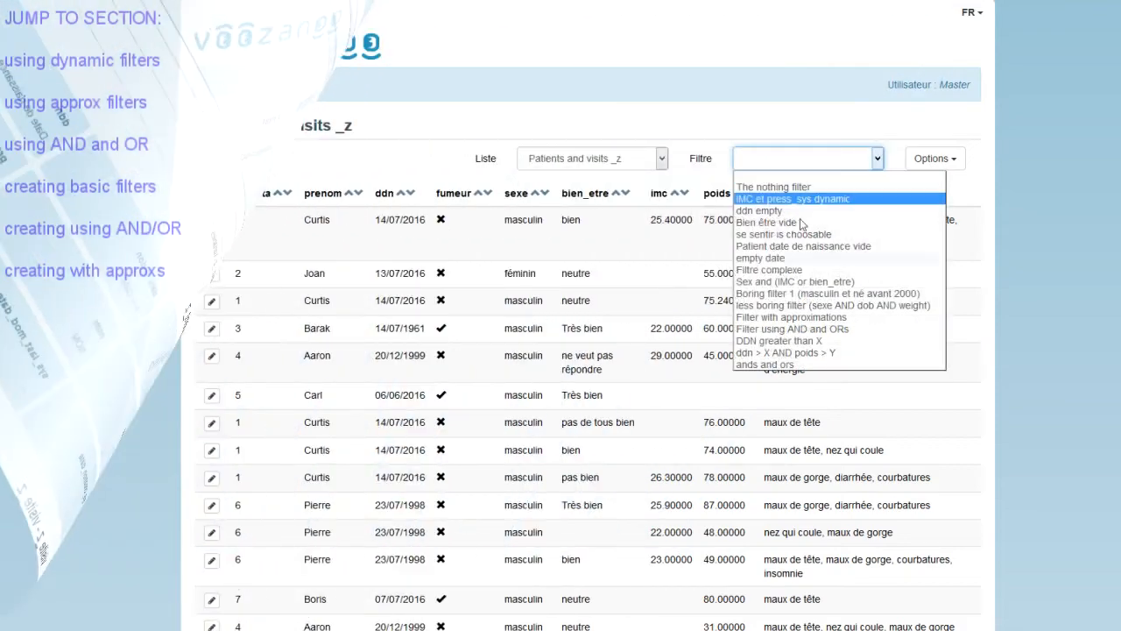
Apply the "ands and ors" filter to the Patients and visits _z list and search with imc above 30.
click(776, 365)
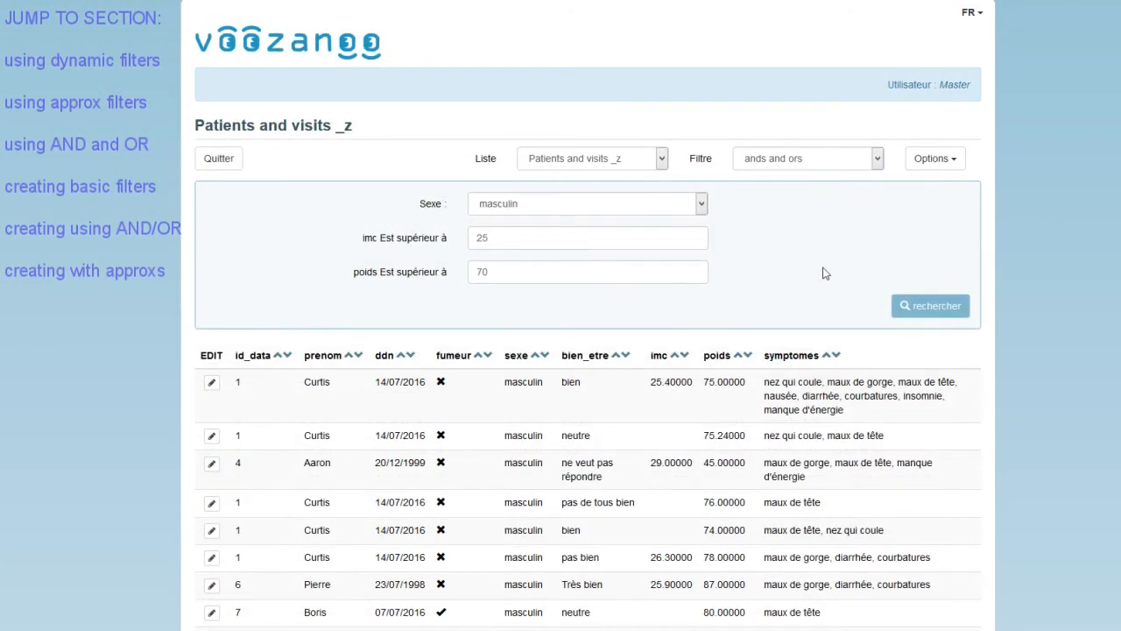
scroll(826, 271, down, 1)
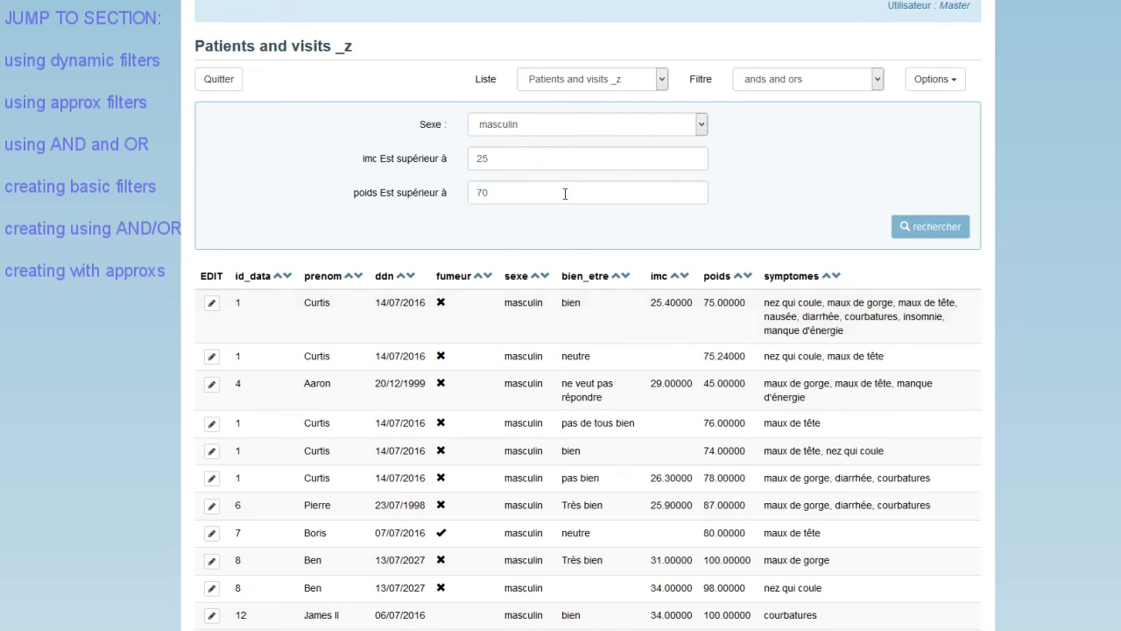
drag(490, 160, 470, 158)
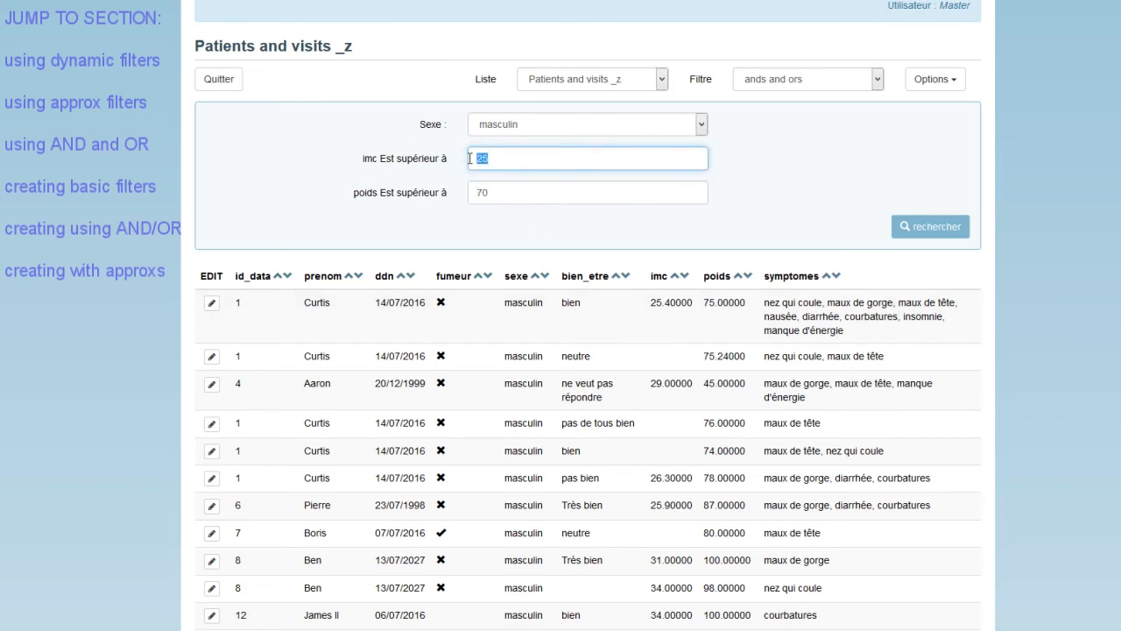
text(30)
click(927, 229)
scroll(852, 307, down, 1)
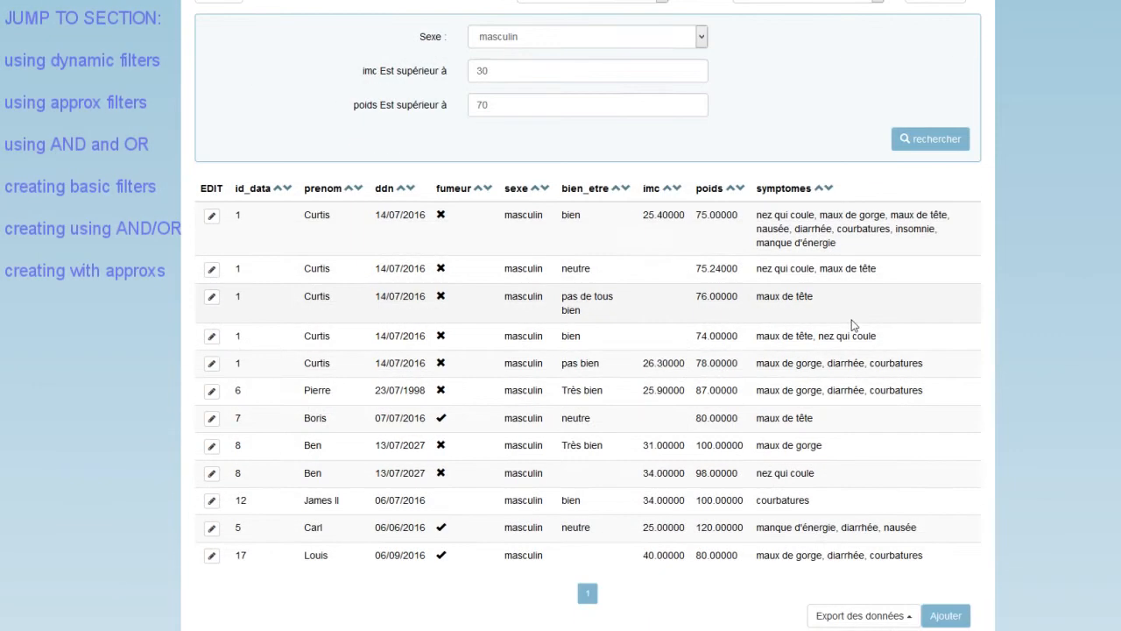
Raise the poids threshold of the filter to 100 and run the search.
scroll(853, 325, up, 1)
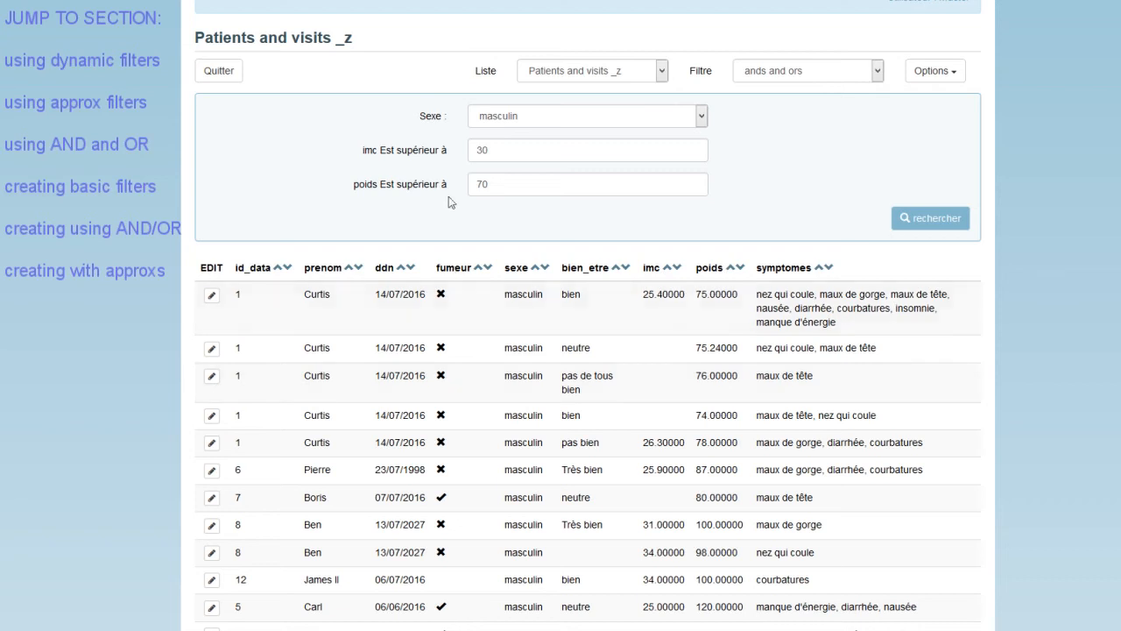
drag(495, 185, 463, 184)
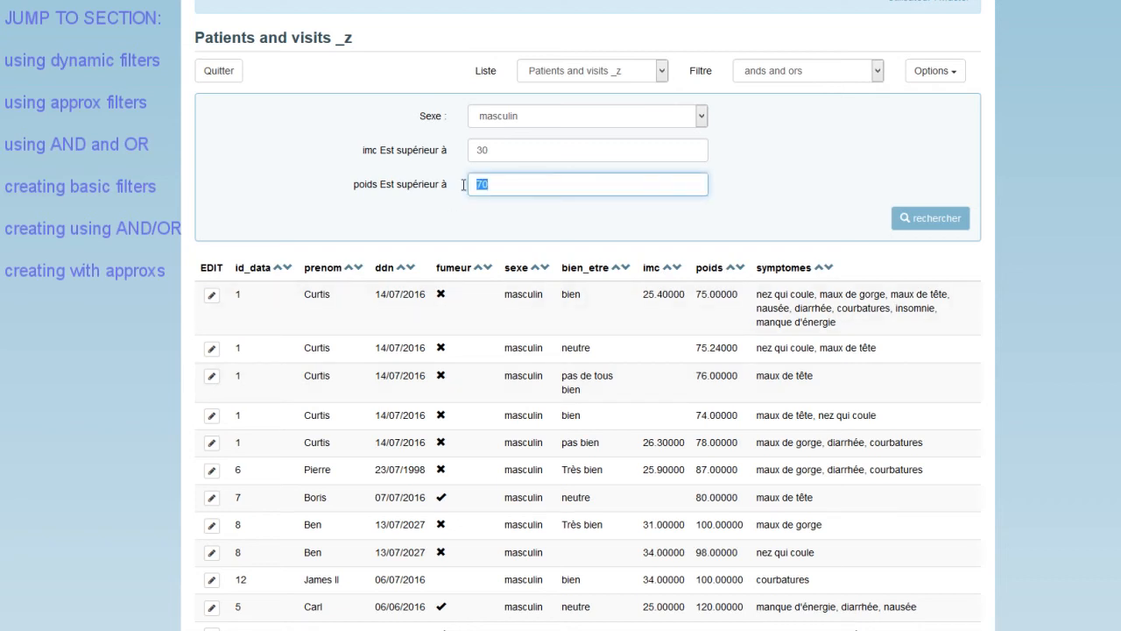
text(100)
click(924, 215)
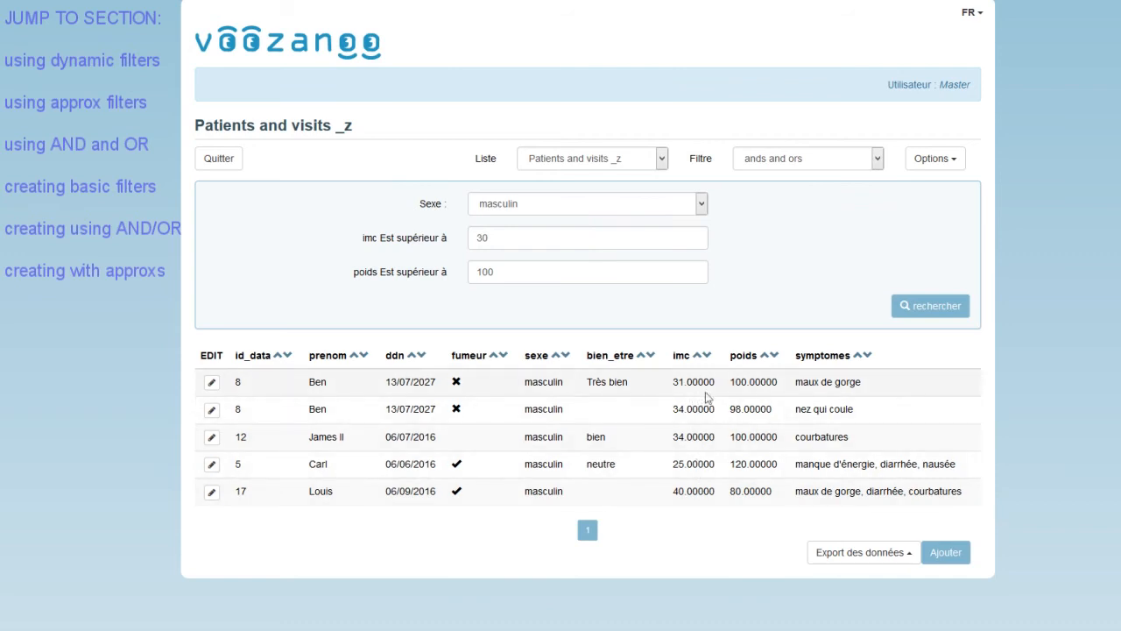
Change the filter's Sexe value to féminin and run the search.
click(694, 210)
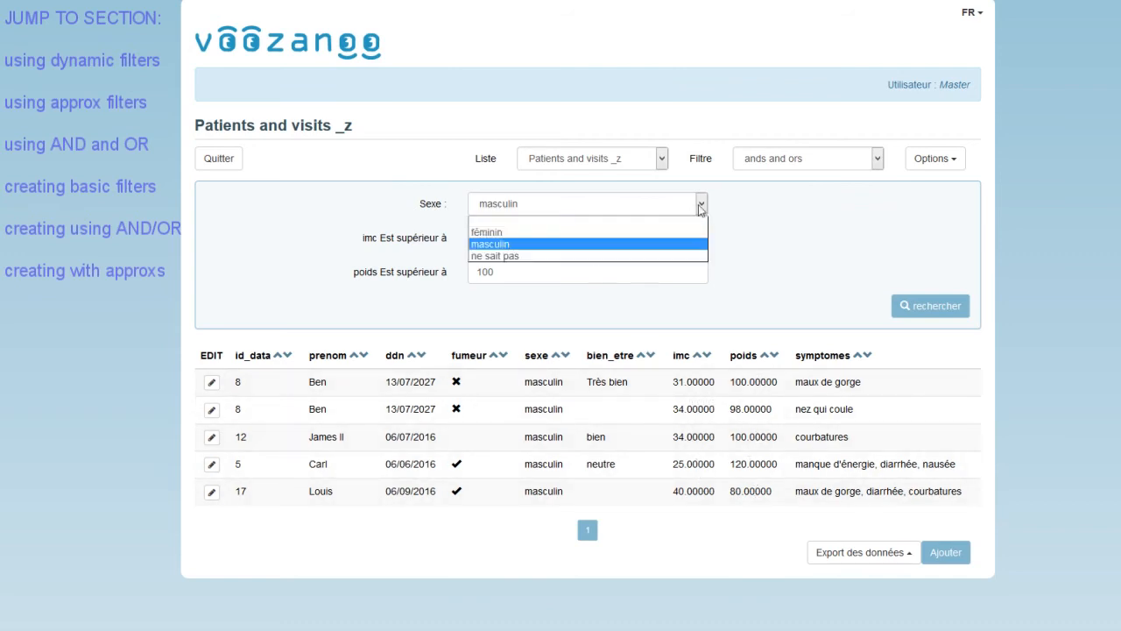
click(610, 232)
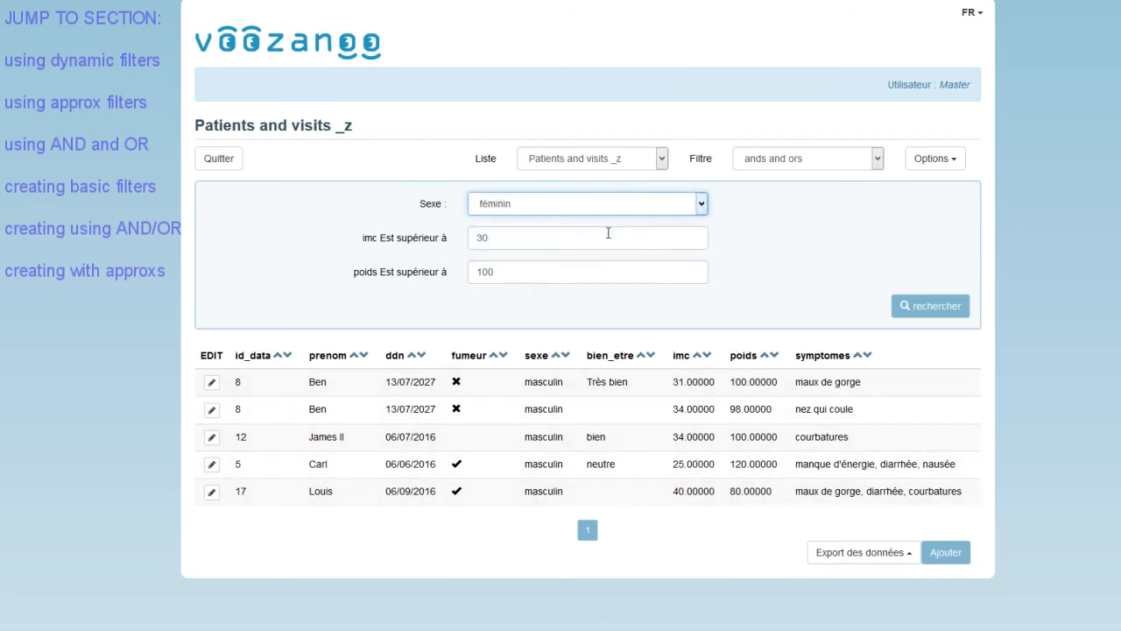
click(929, 314)
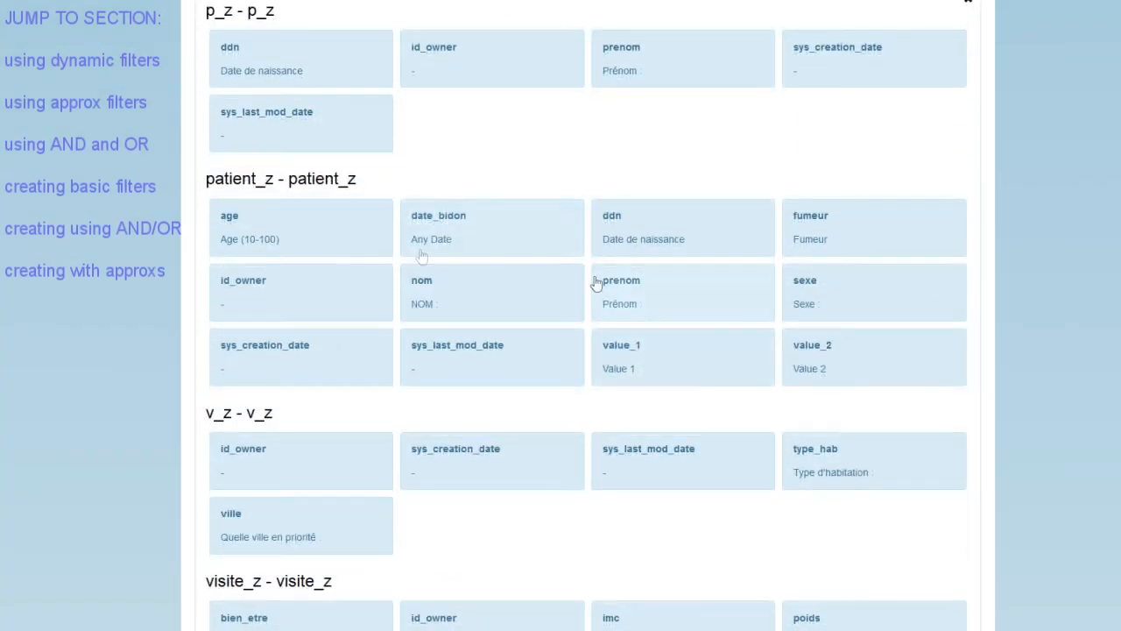
Add criteria for patient_z ddn and visite_z poids to the new filter.
click(642, 232)
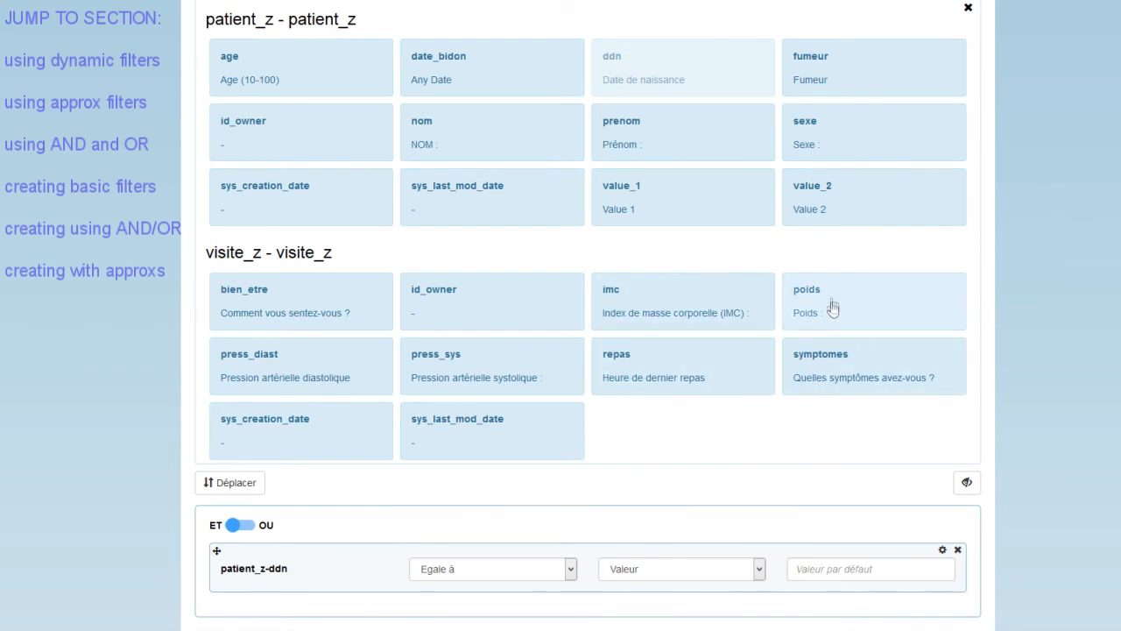
click(832, 307)
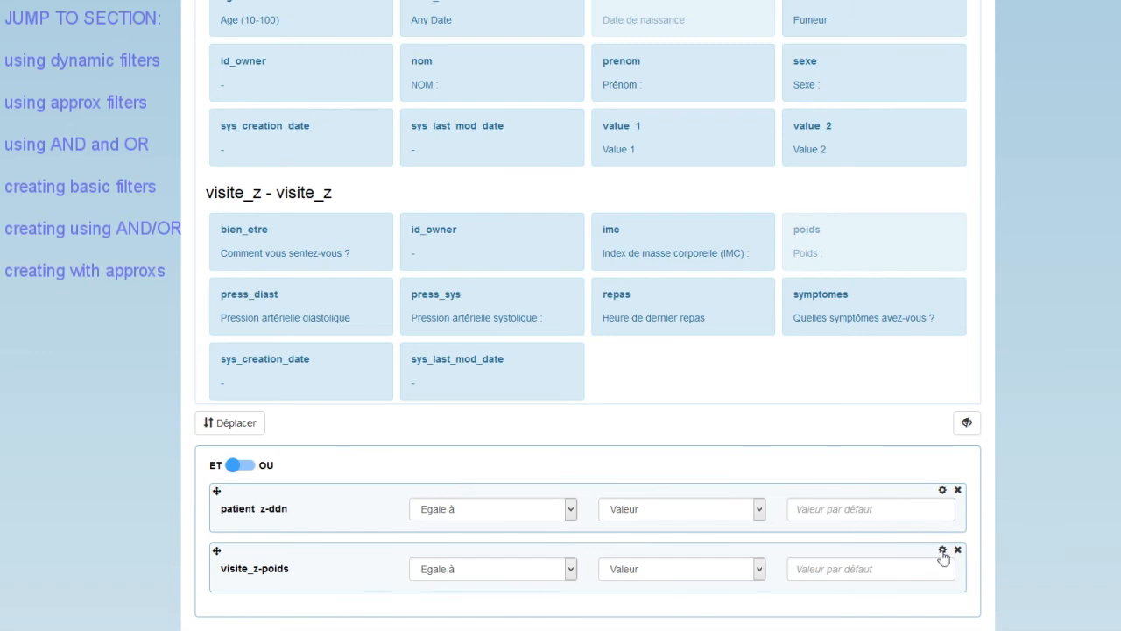
In the variable parameters of visite_z-poids, enable Approximation and set it to +/- 20 without a unit.
click(942, 551)
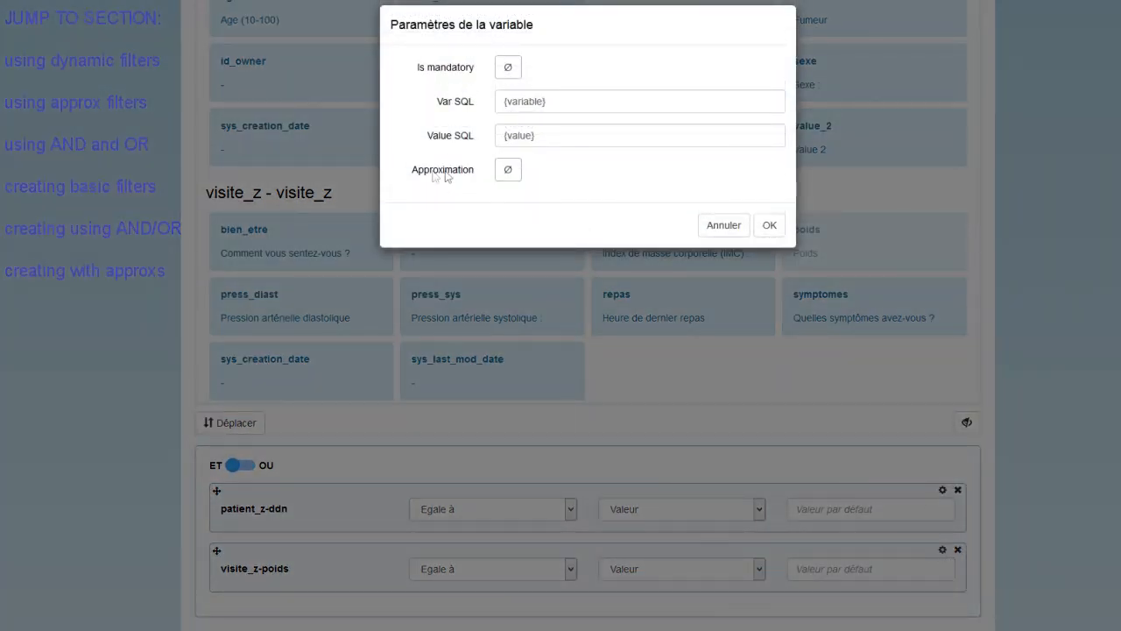
click(509, 172)
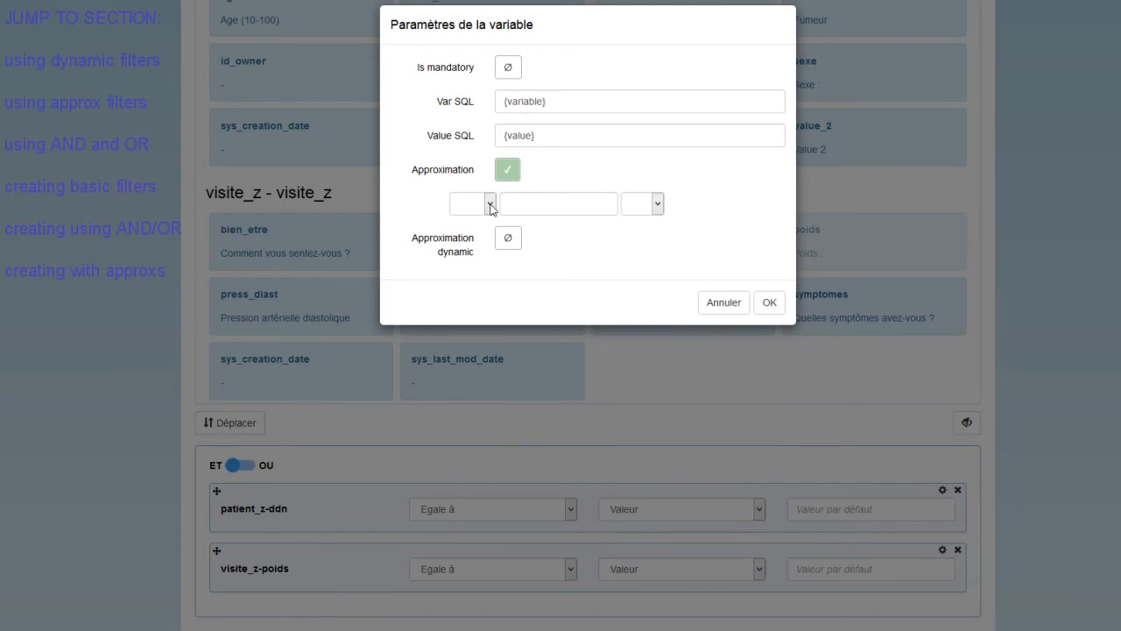
click(490, 205)
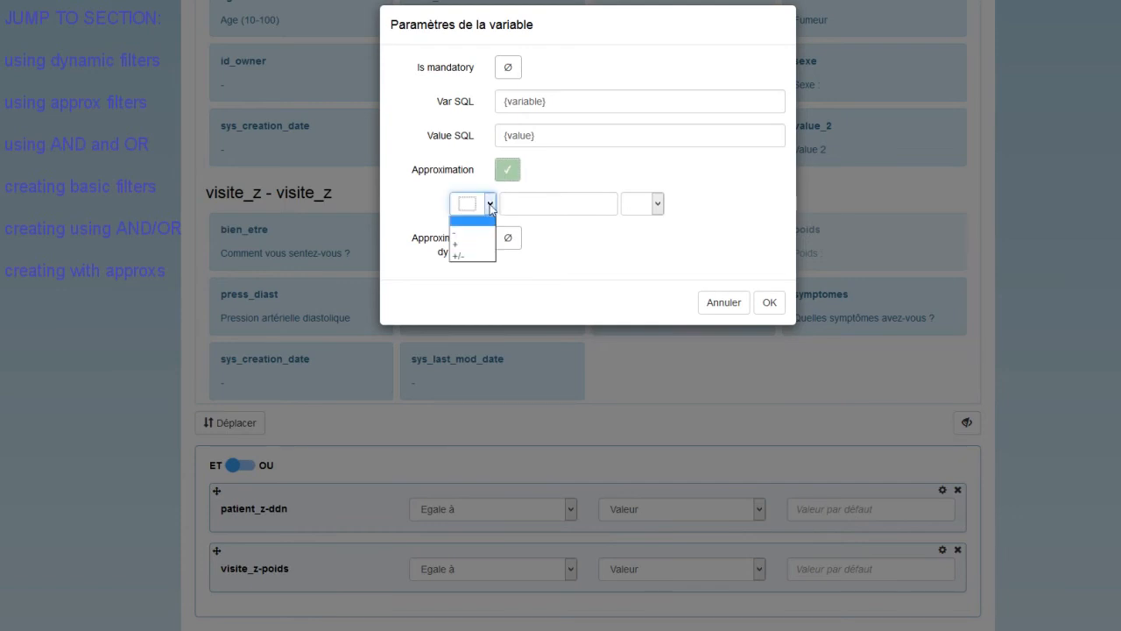
click(473, 255)
click(527, 203)
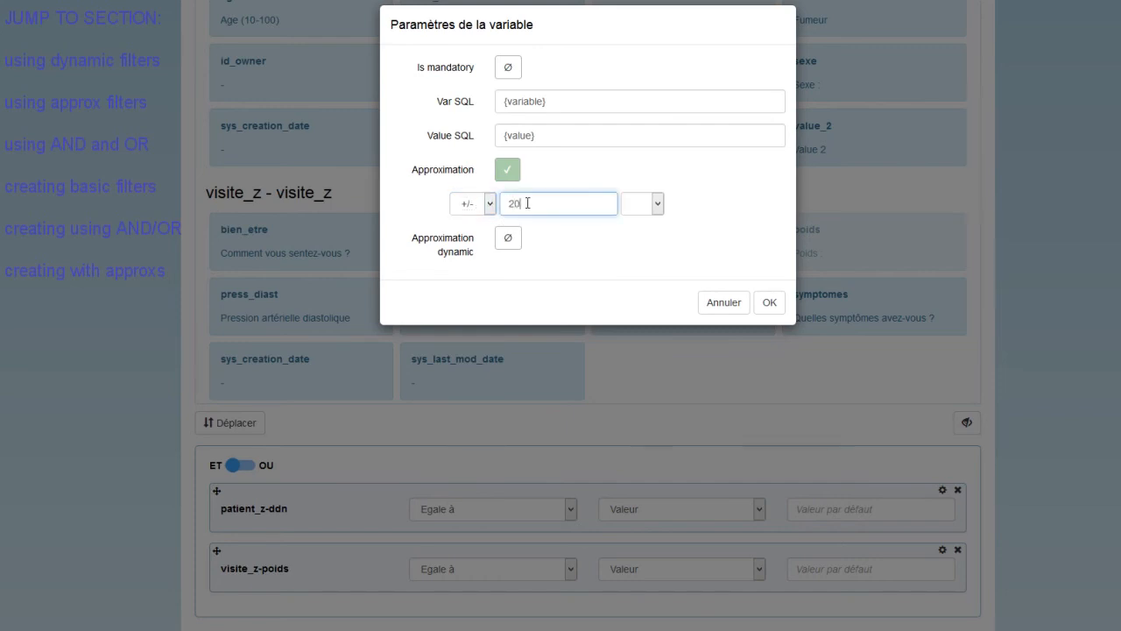
click(656, 203)
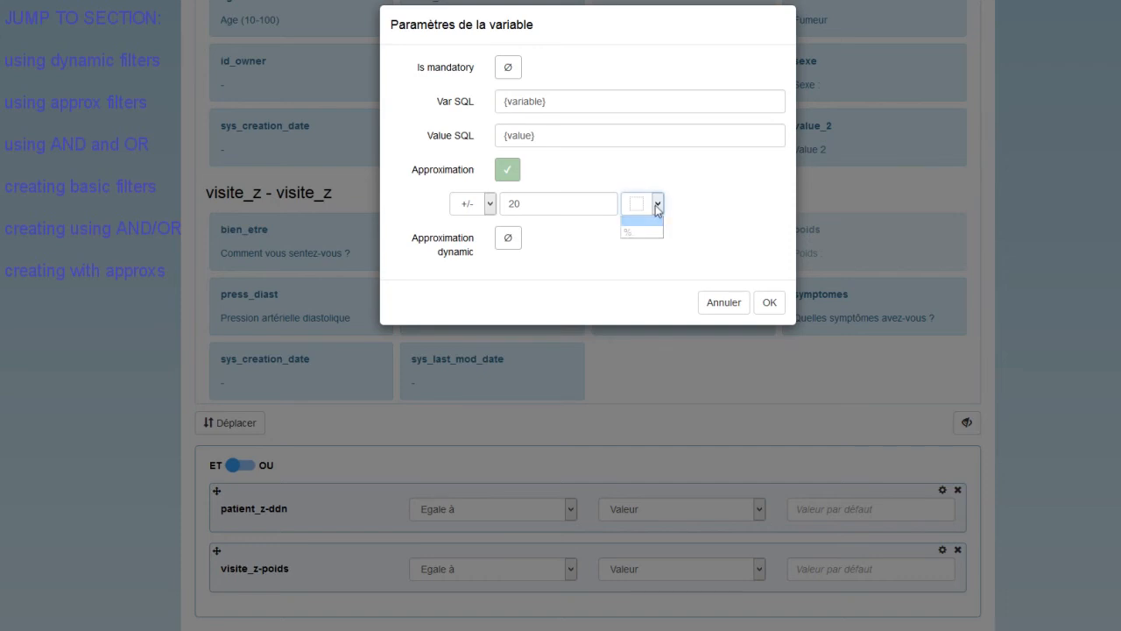
click(650, 221)
click(634, 240)
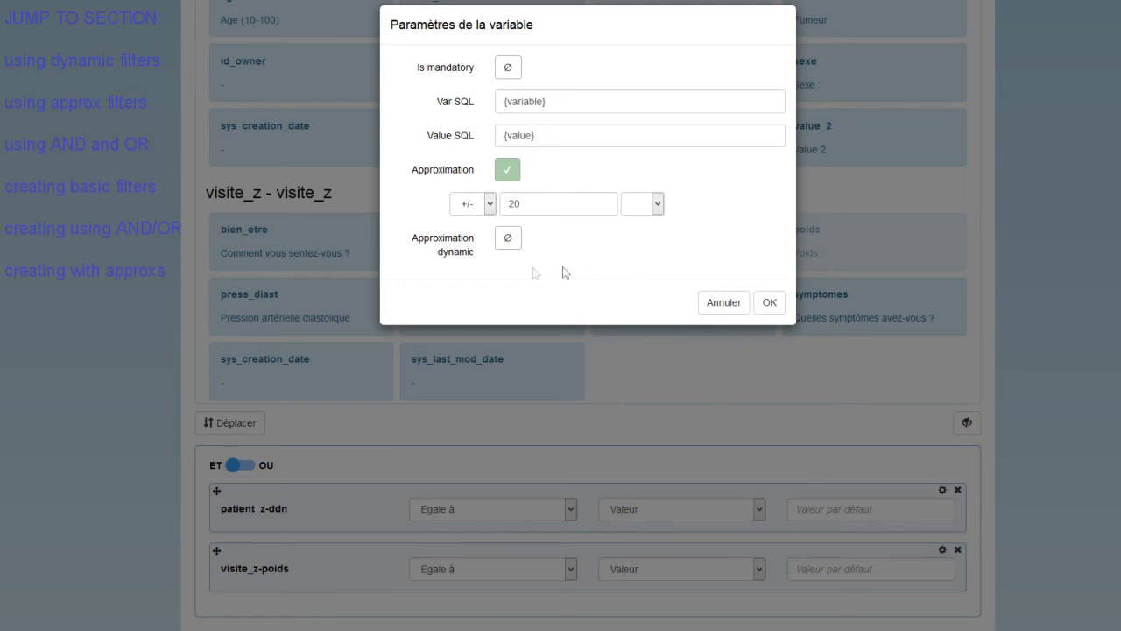
Enable Approximation dynamic for visite_z-poids, set the approximation unit to %, and accept the parameters.
click(511, 239)
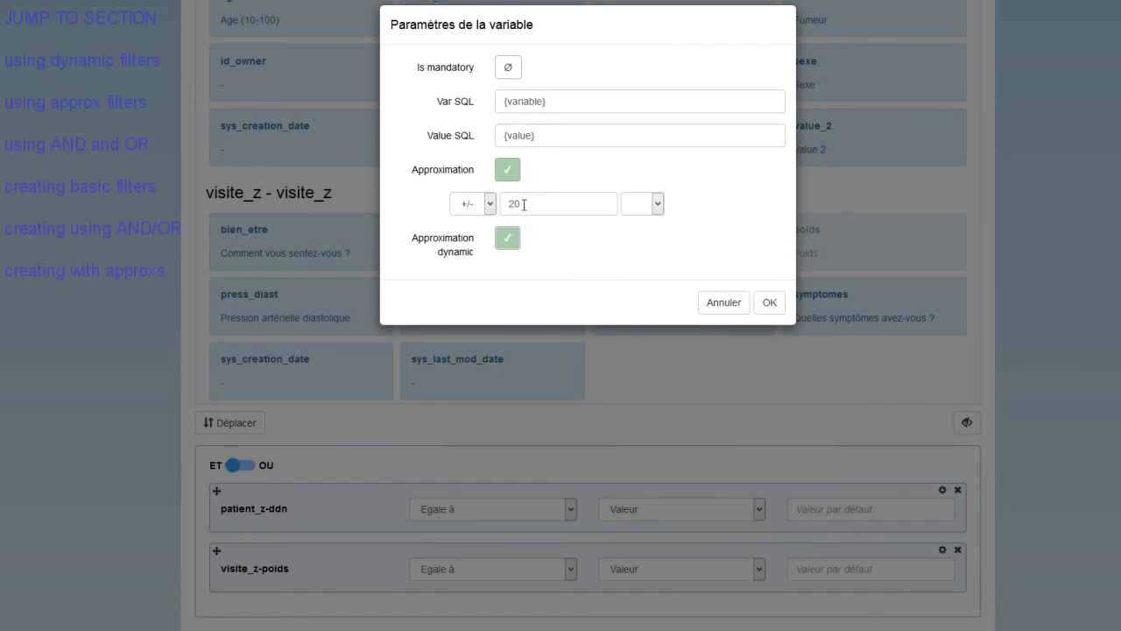
click(658, 209)
click(652, 232)
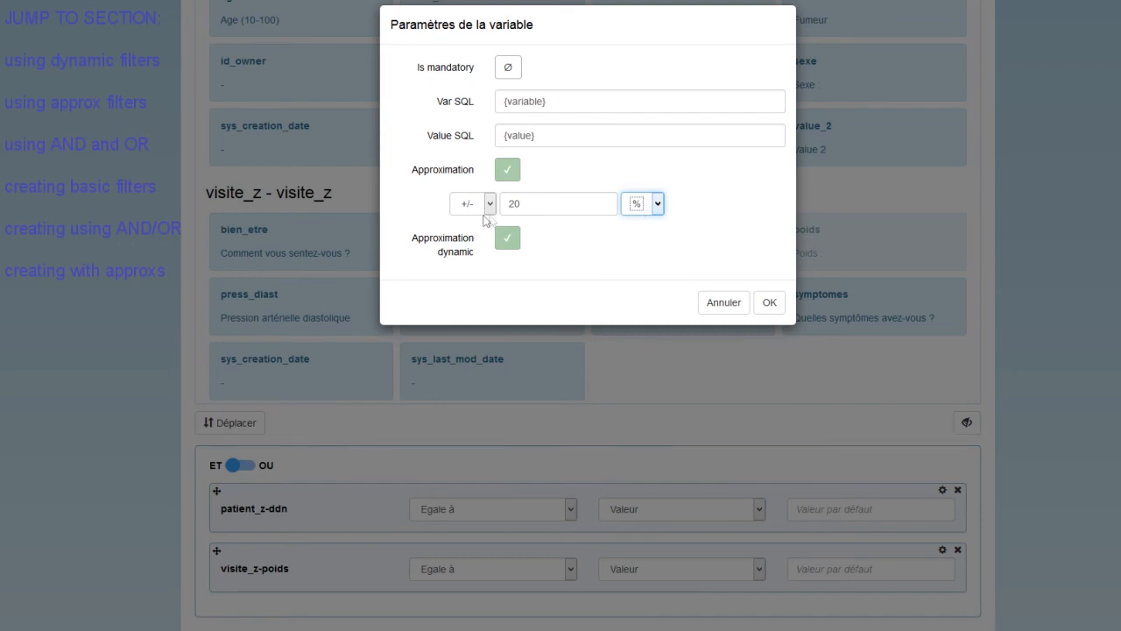
click(770, 303)
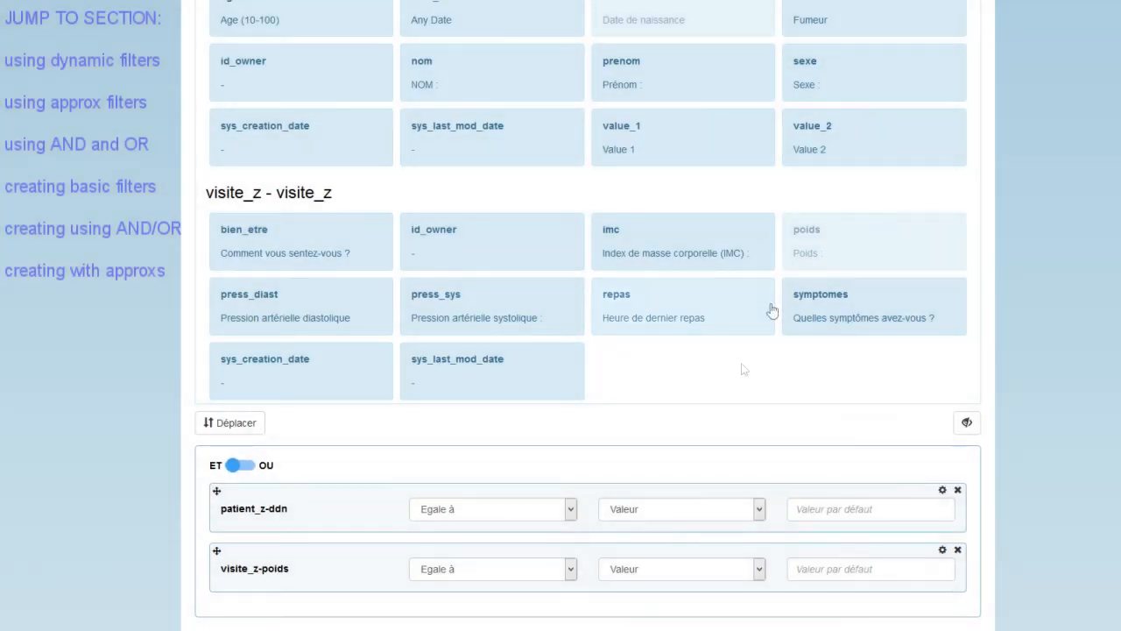
Set both criteria to Saisie à l'utilisation, with default 75 for visite_z-poids and 01/01/2000 for patient_z-ddn.
click(846, 569)
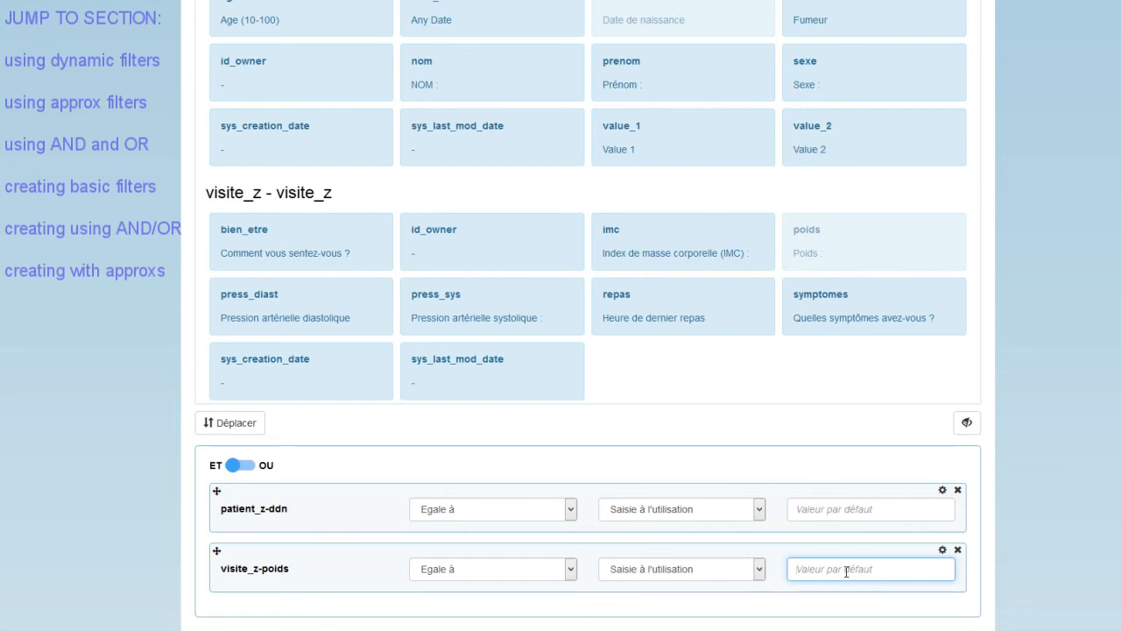
text(75)
click(827, 508)
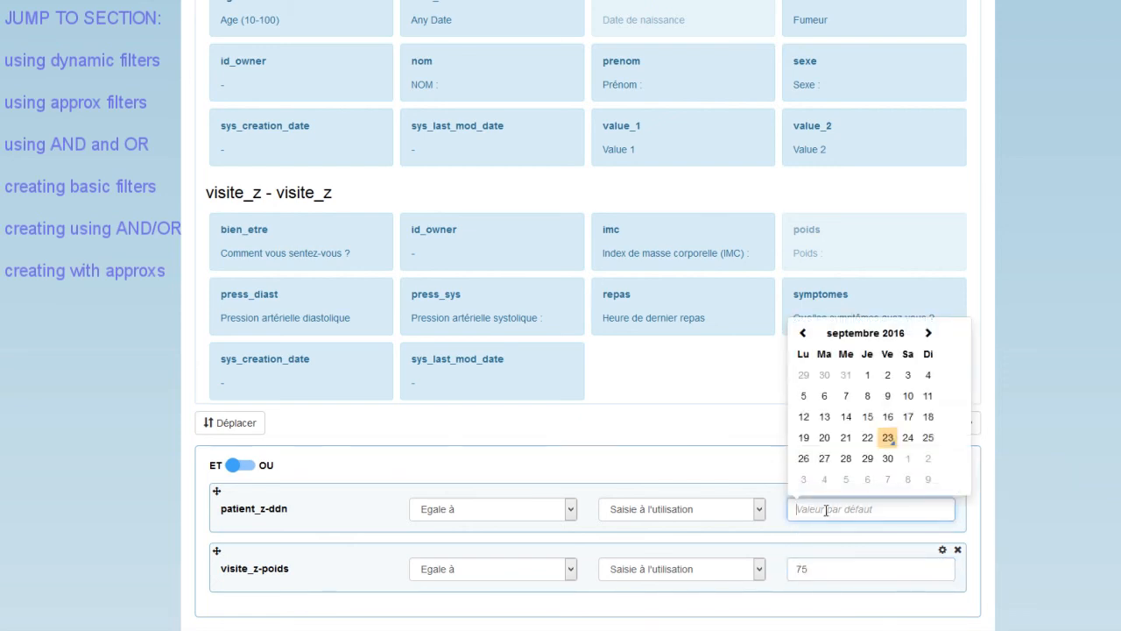
text(01/01/2000)
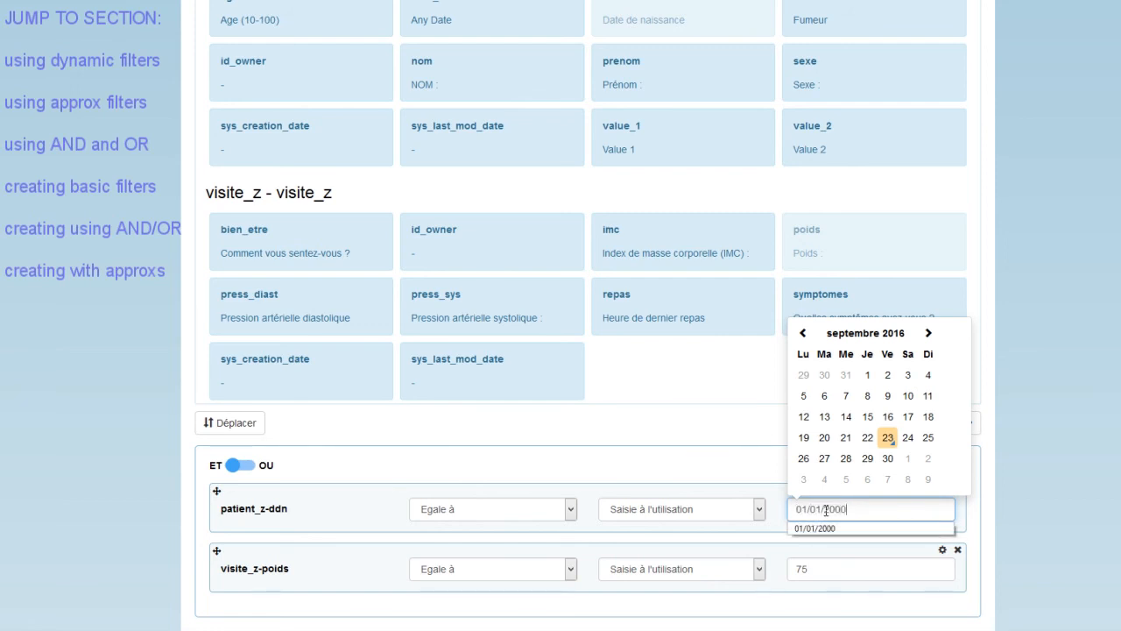
key(Tab)
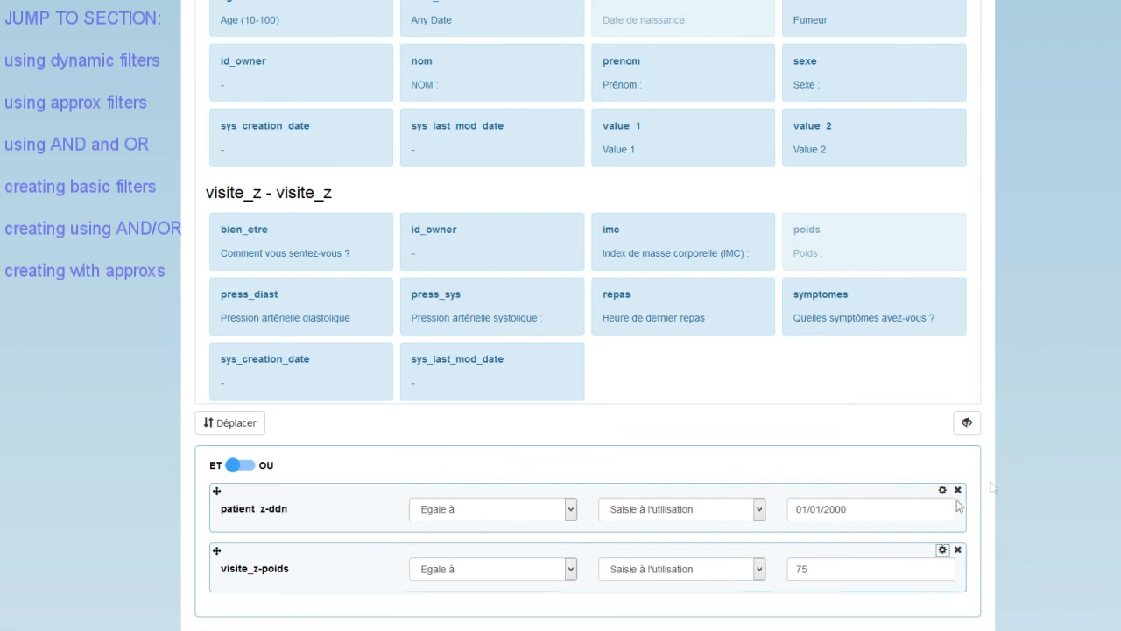
In the variable parameters of patient_z-ddn, enable Approximation and set it to +/- 5 Ans.
click(943, 492)
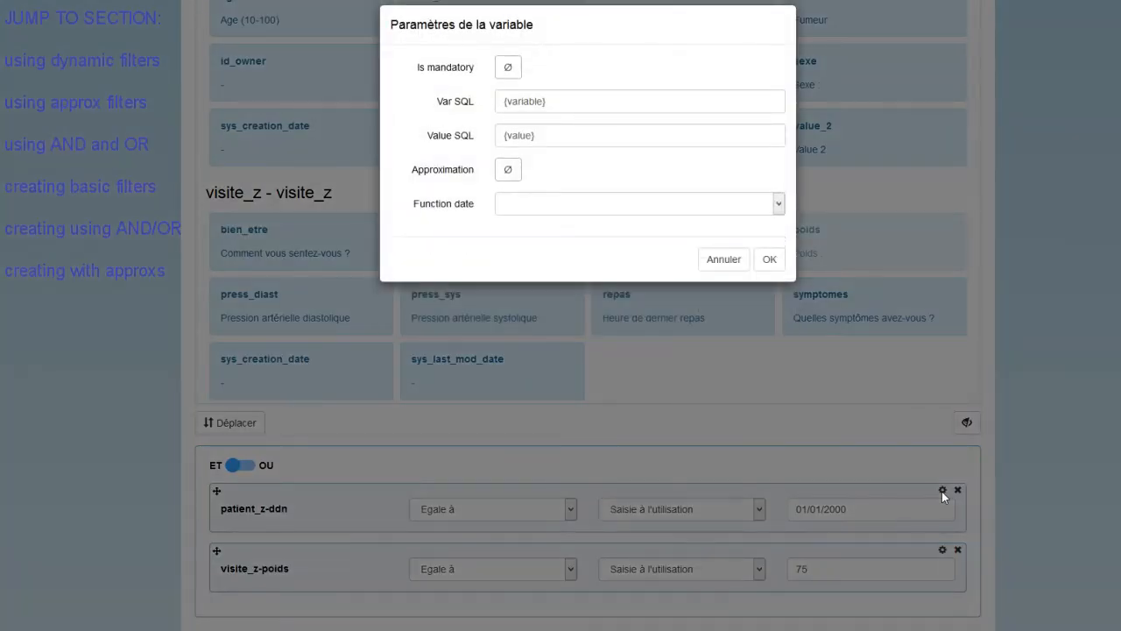
click(508, 171)
click(491, 204)
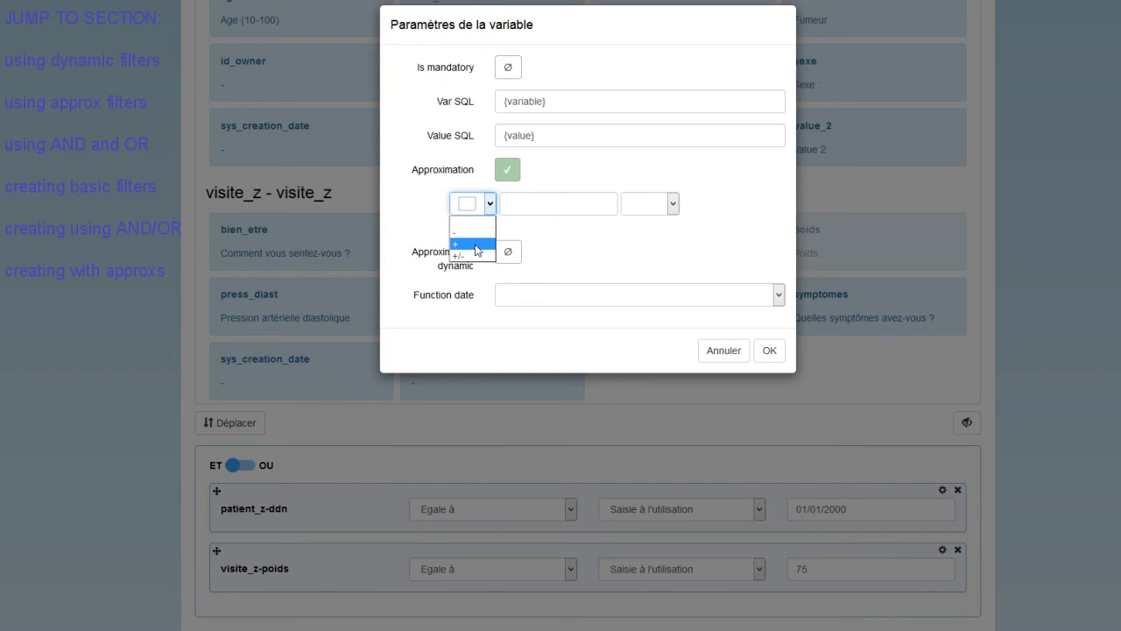
click(473, 255)
click(527, 206)
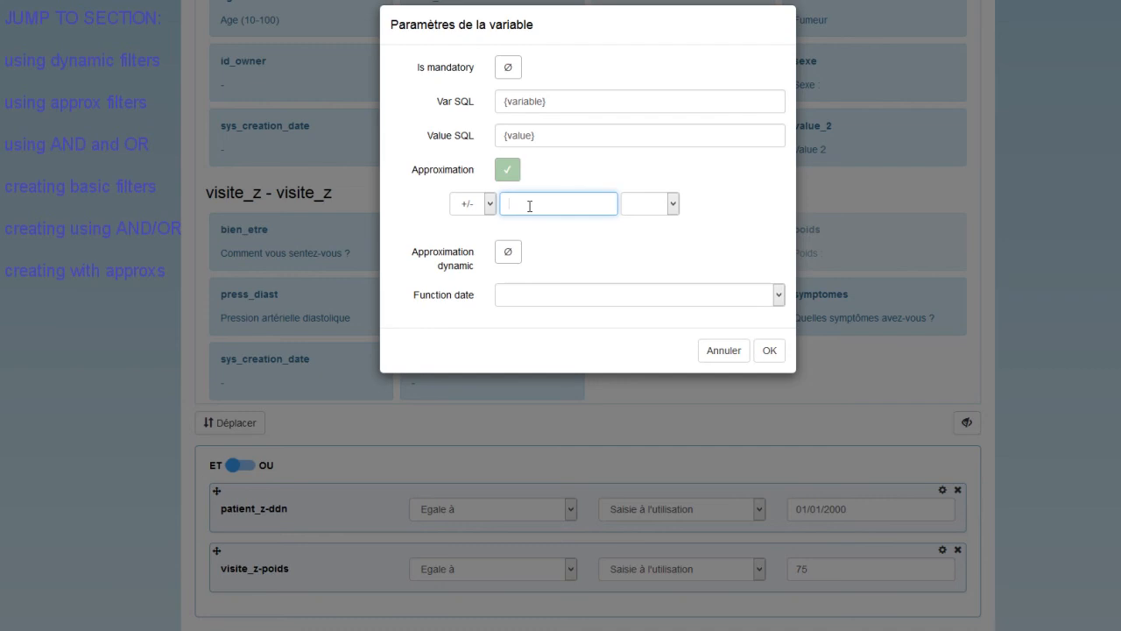
text(10)
key(BackSpace)
key(BackSpace)
click(672, 203)
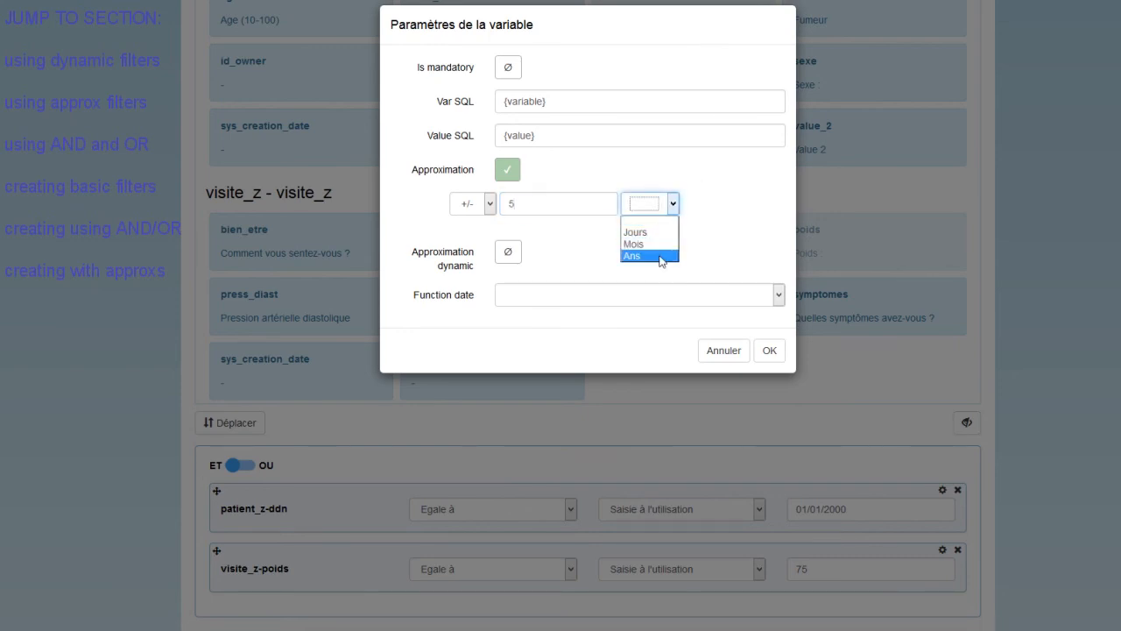
click(661, 256)
click(672, 210)
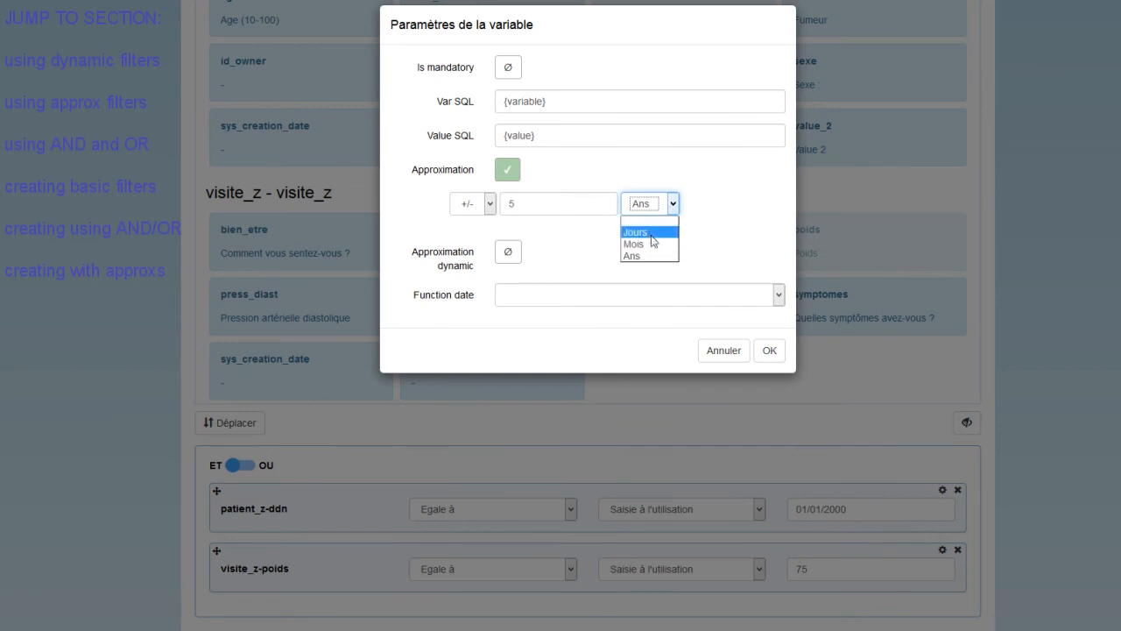
click(663, 278)
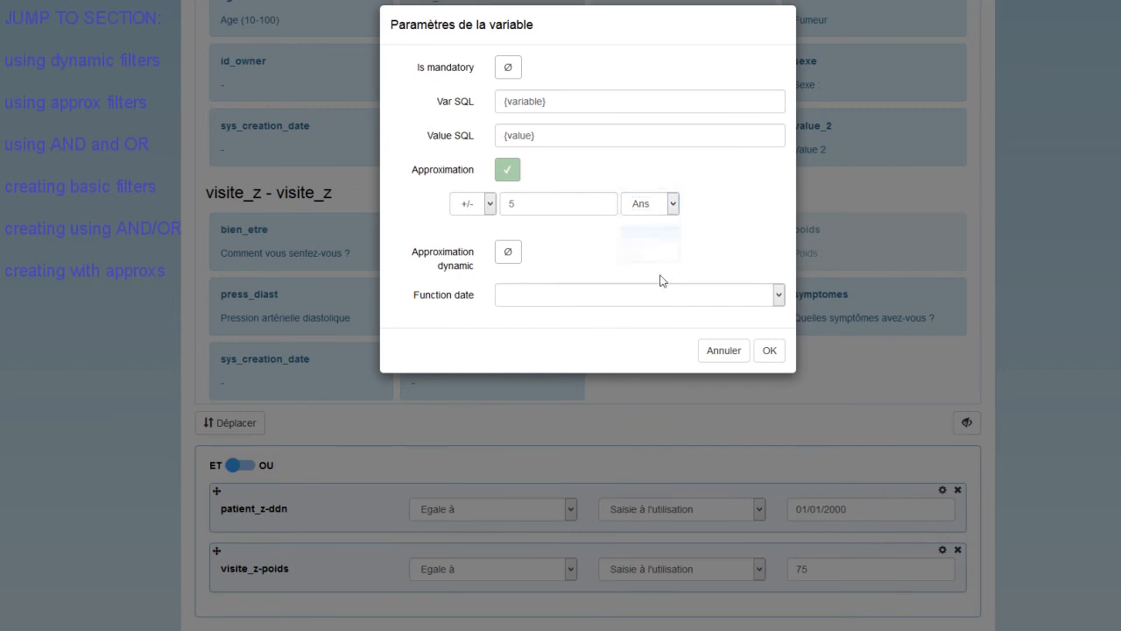
Enable Approximation dynamic for patient_z-ddn, leave Function date empty, and accept the parameters.
click(509, 254)
click(576, 298)
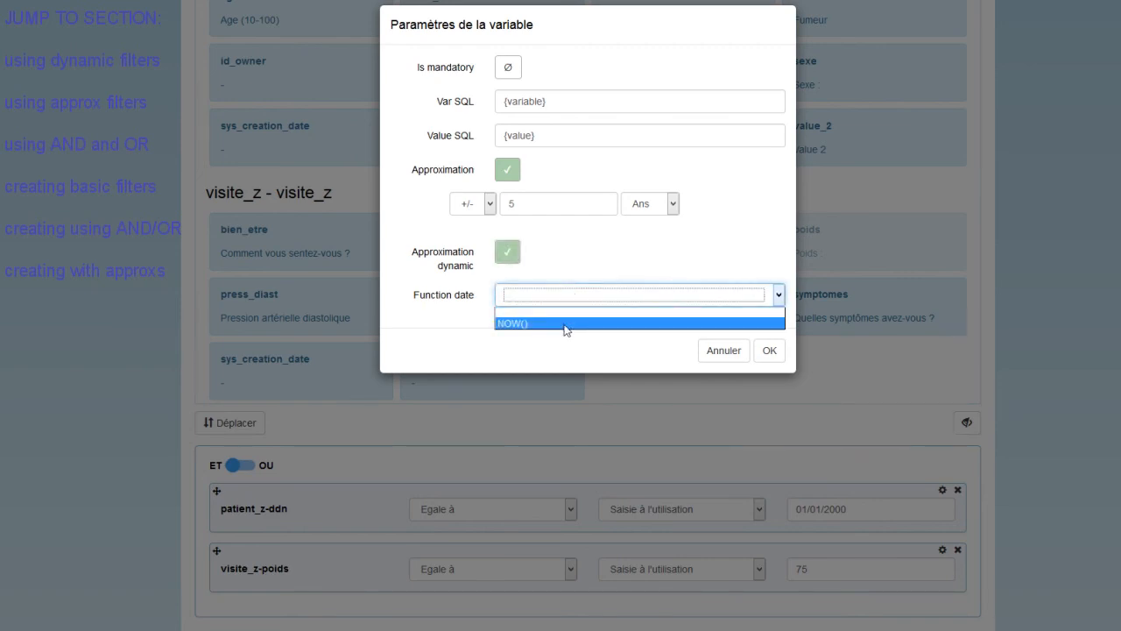
click(570, 294)
click(770, 350)
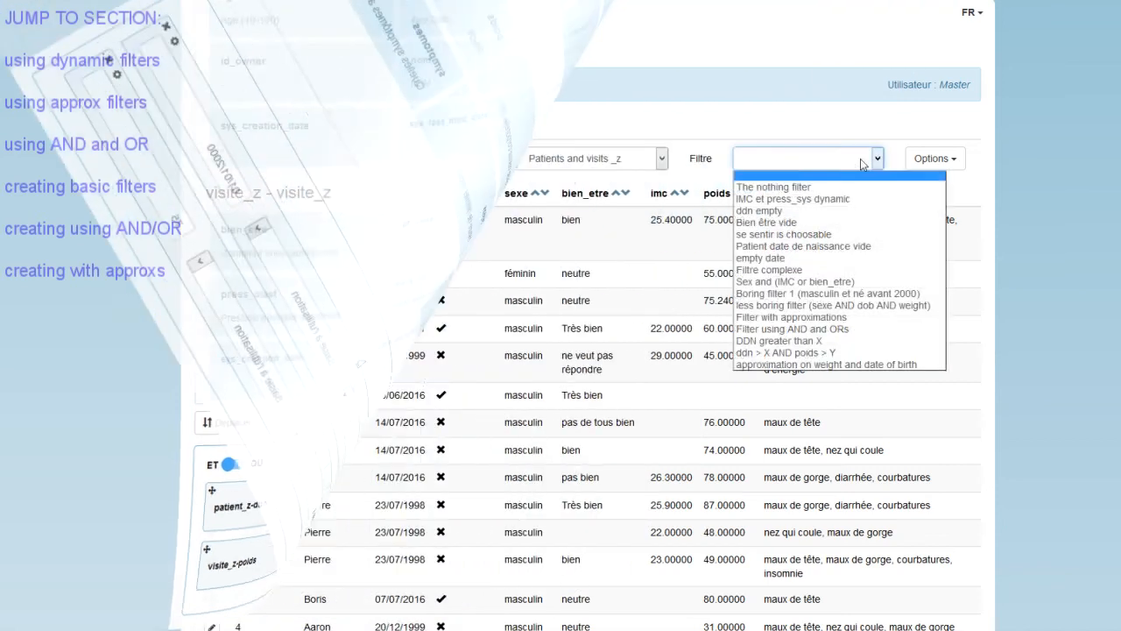
Apply the filter "approximation on weight and date of birth" to the list and search with the Poids approximation set to 50 %.
click(813, 365)
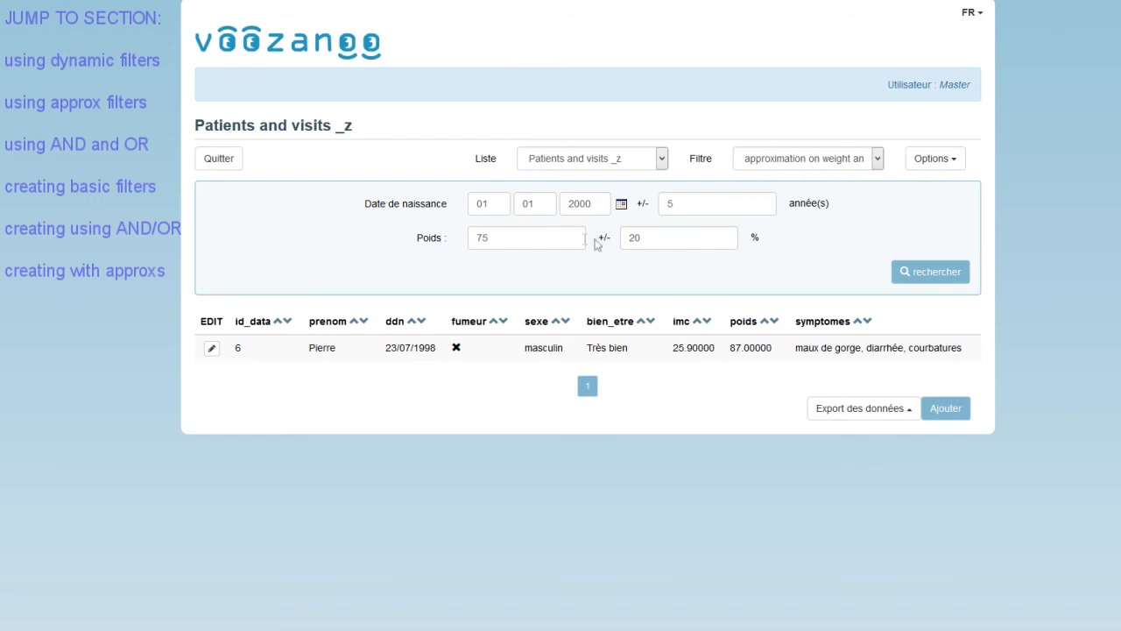
drag(645, 237, 619, 237)
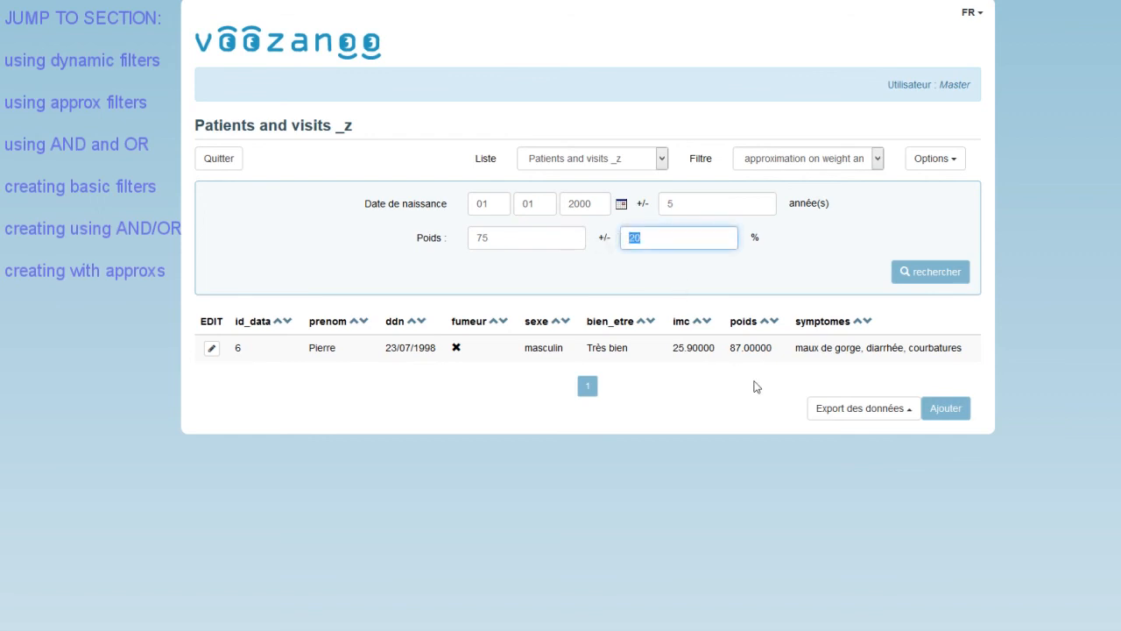
text(5)
click(928, 273)
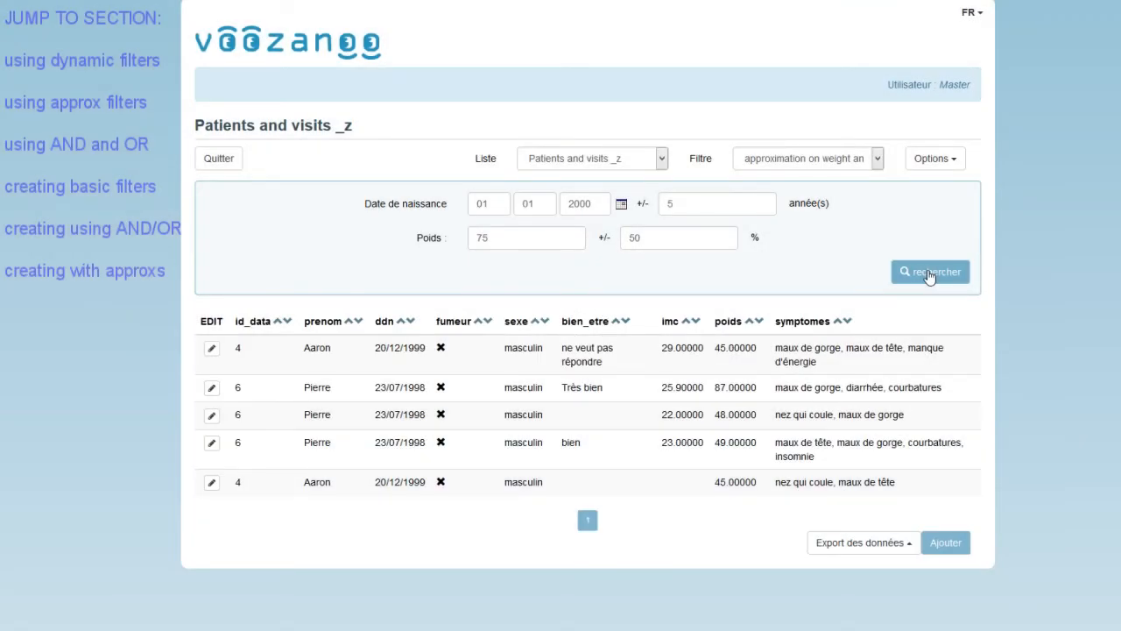
Set the Date de naissance approximation to 15 années and run the search again.
double_click(663, 203)
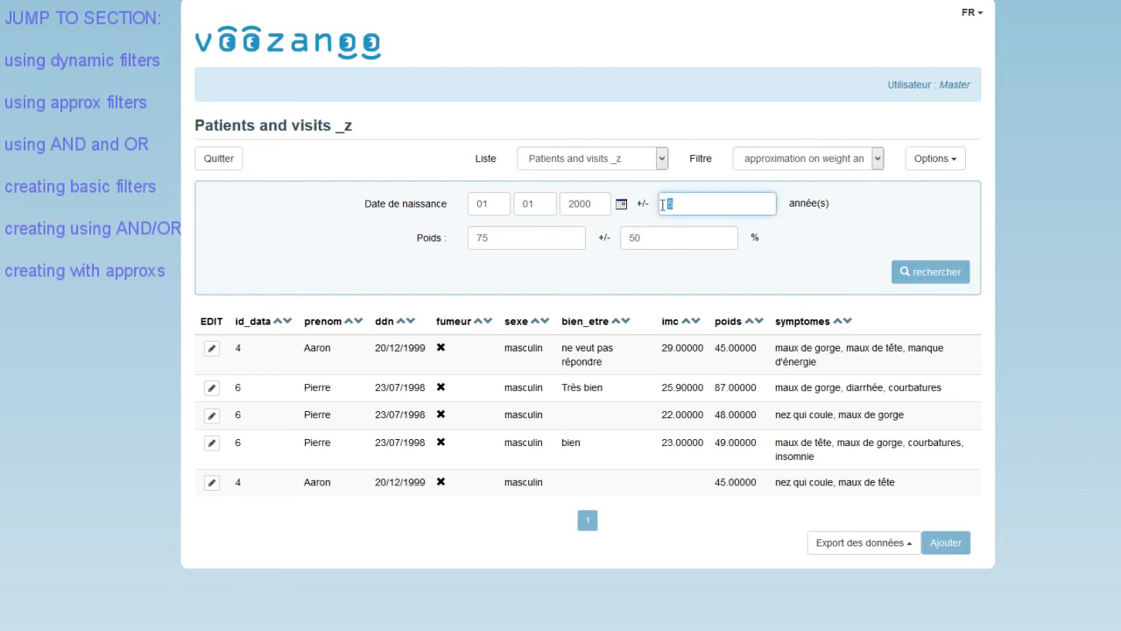
text(1)
click(909, 279)
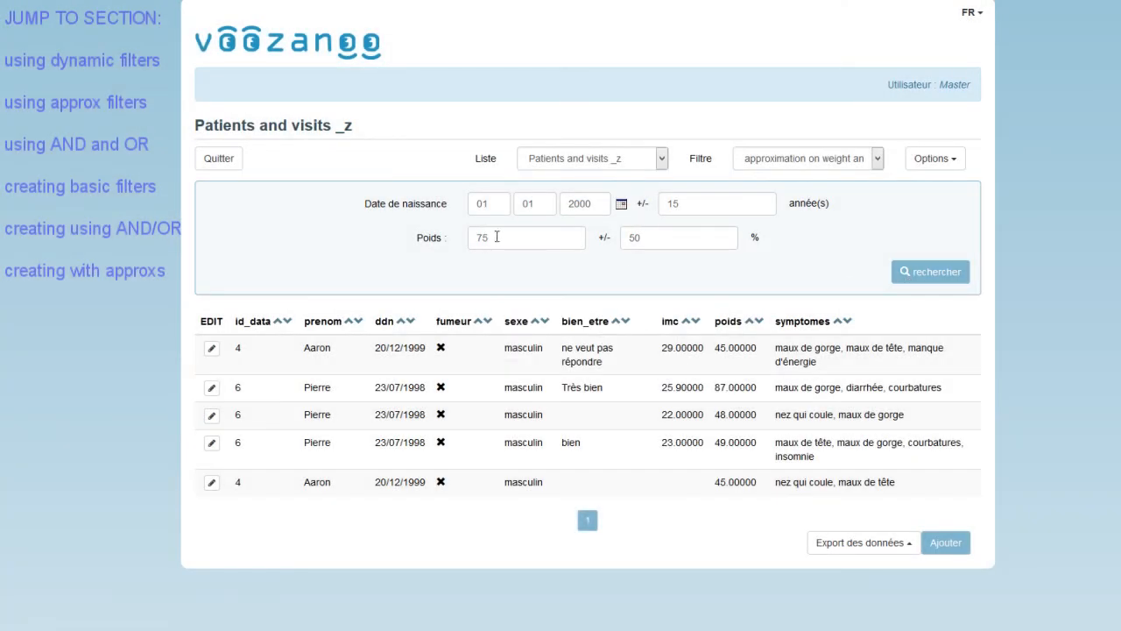
Set Poids to 50 with an approximation of +/- 100 % and search.
drag(495, 237, 468, 244)
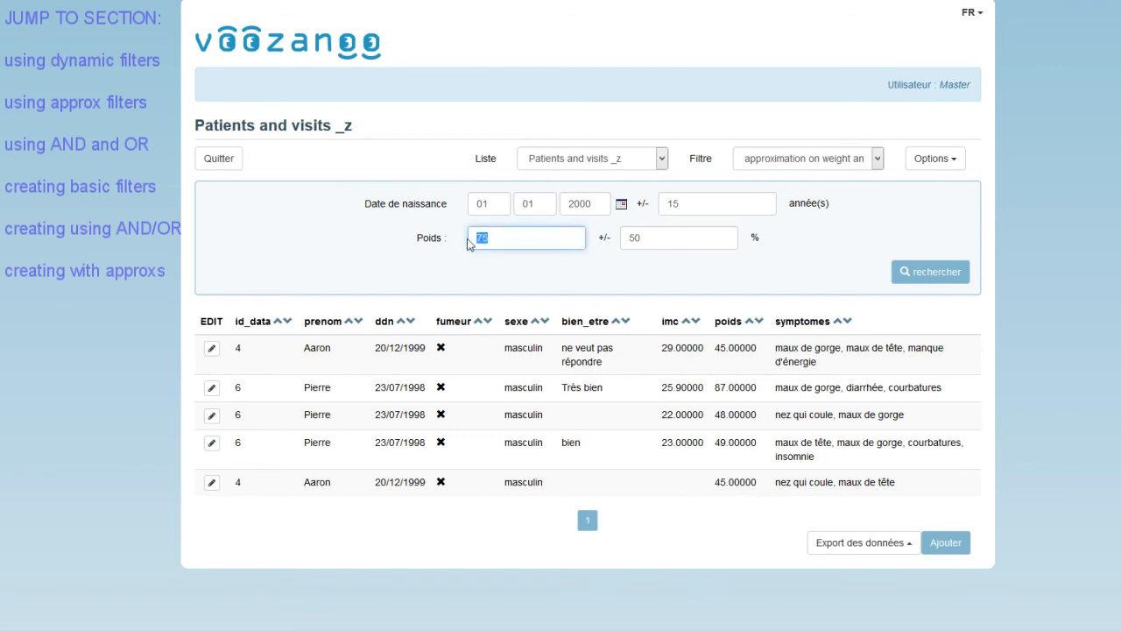
text(50)
double_click(633, 238)
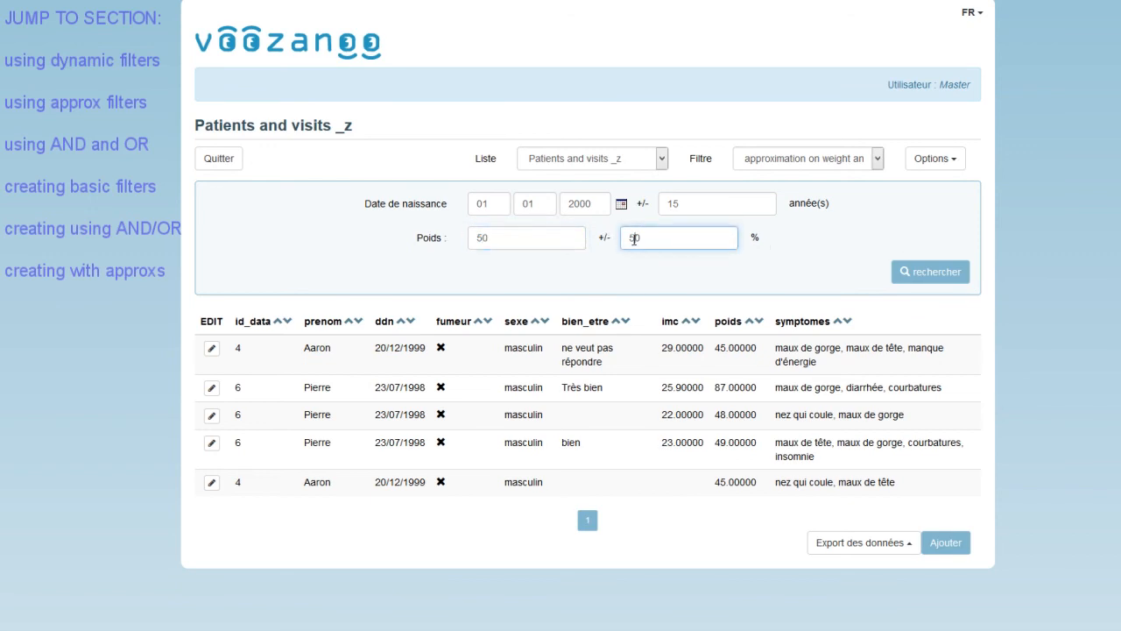
key(BackSpace)
text(100)
click(937, 275)
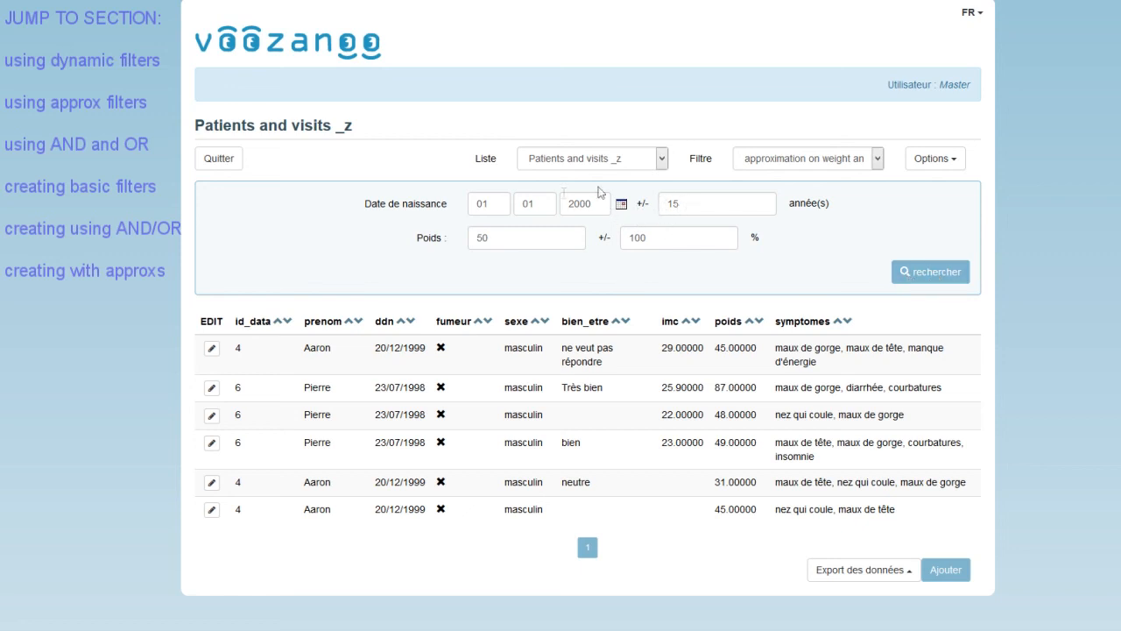
Widen the Date de naissance approximation to 40 années and search.
drag(683, 204, 633, 204)
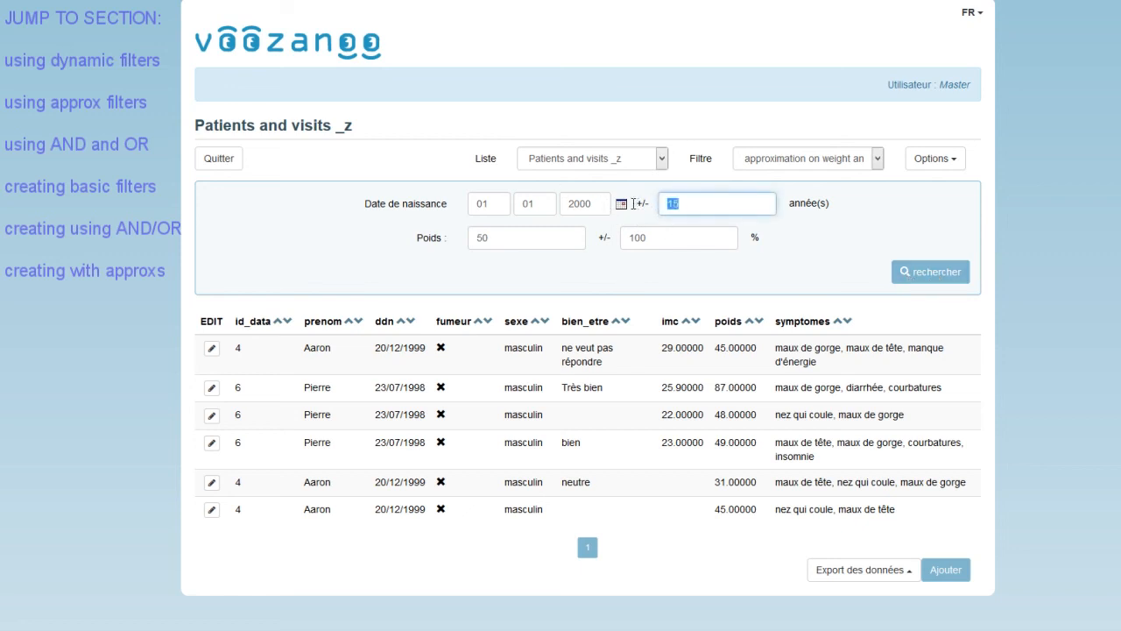
text(40)
click(931, 272)
Sort the filtered list by ddn in ascending order and review the rows down to the end of the page.
scroll(846, 375, down, 2)
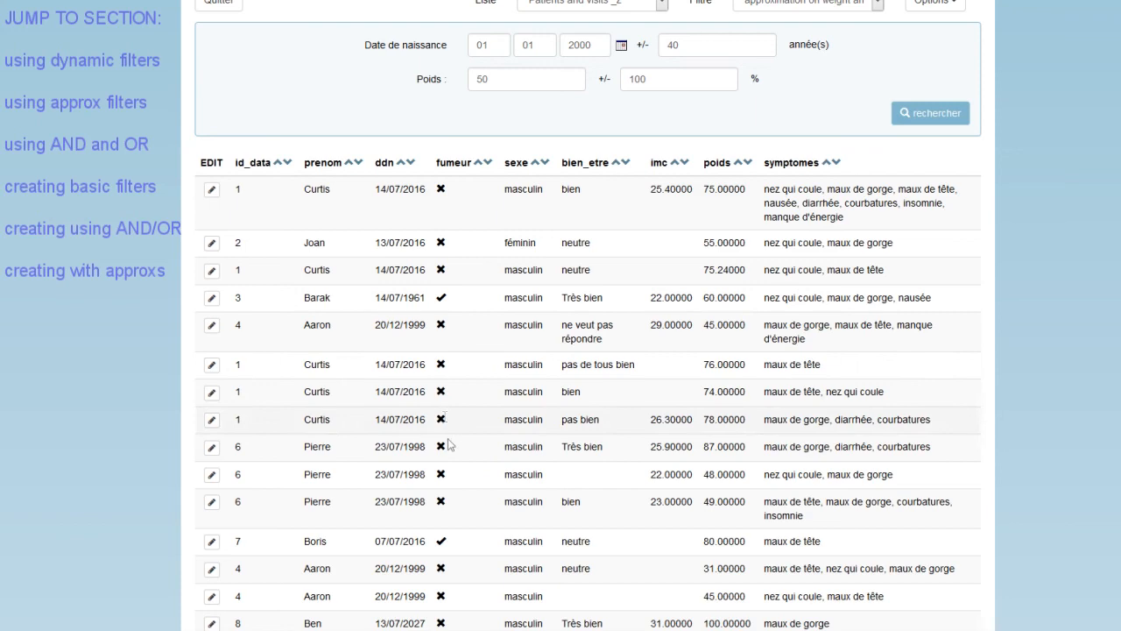
click(411, 163)
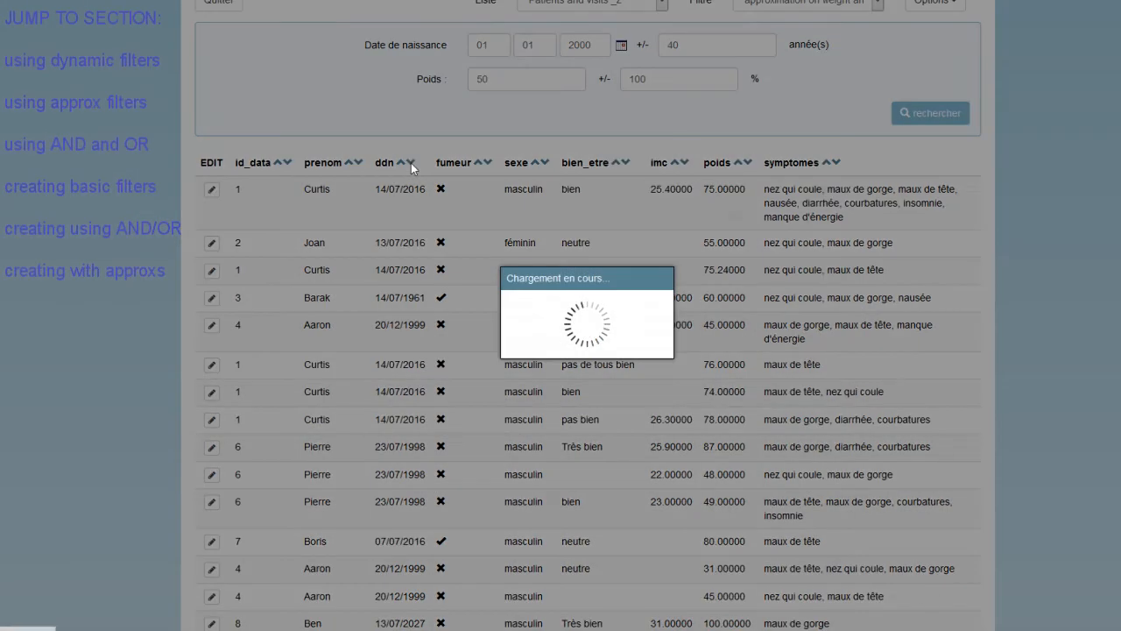
click(400, 164)
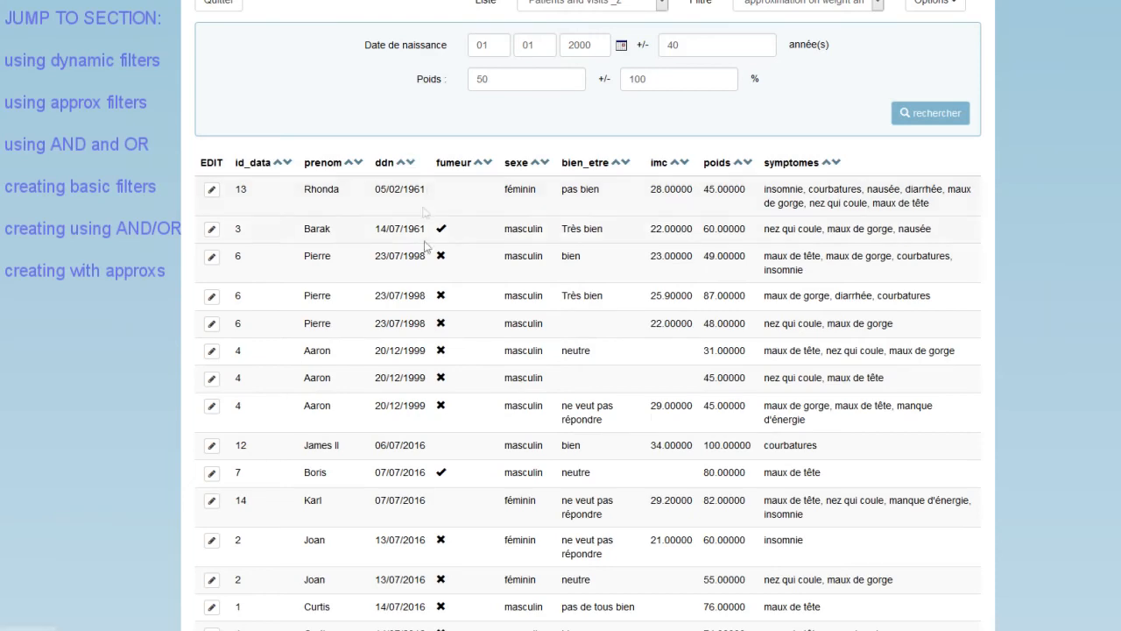
scroll(447, 365, down, 3)
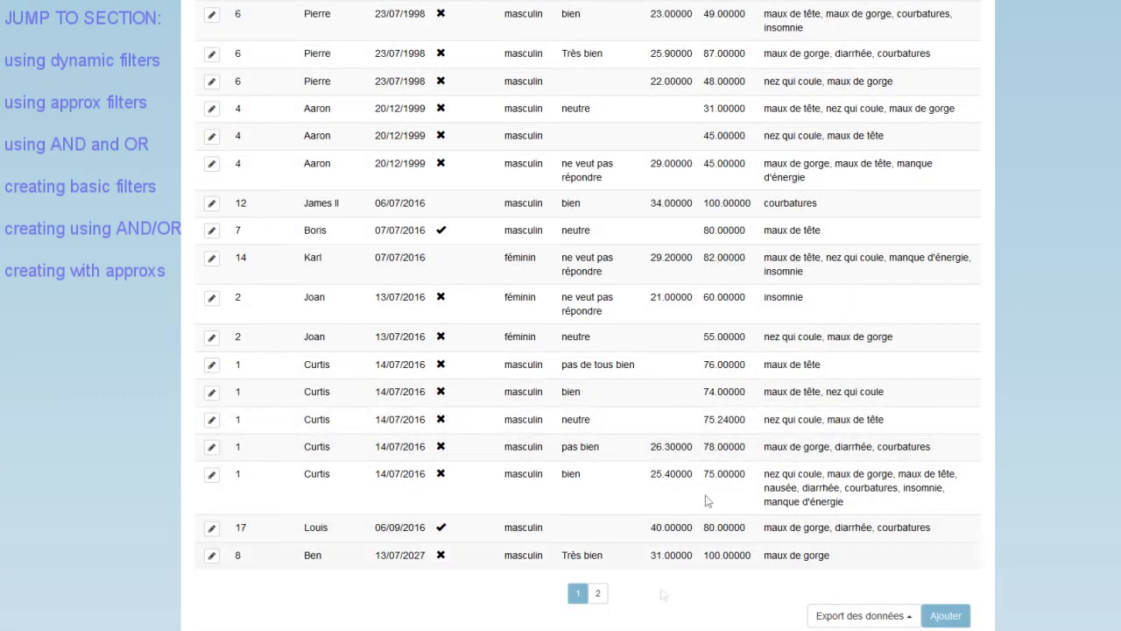
In the editor of the filter "approximation on weight and date of birth", open the variable parameters of visite_z-poids.
scroll(711, 486, up, 5)
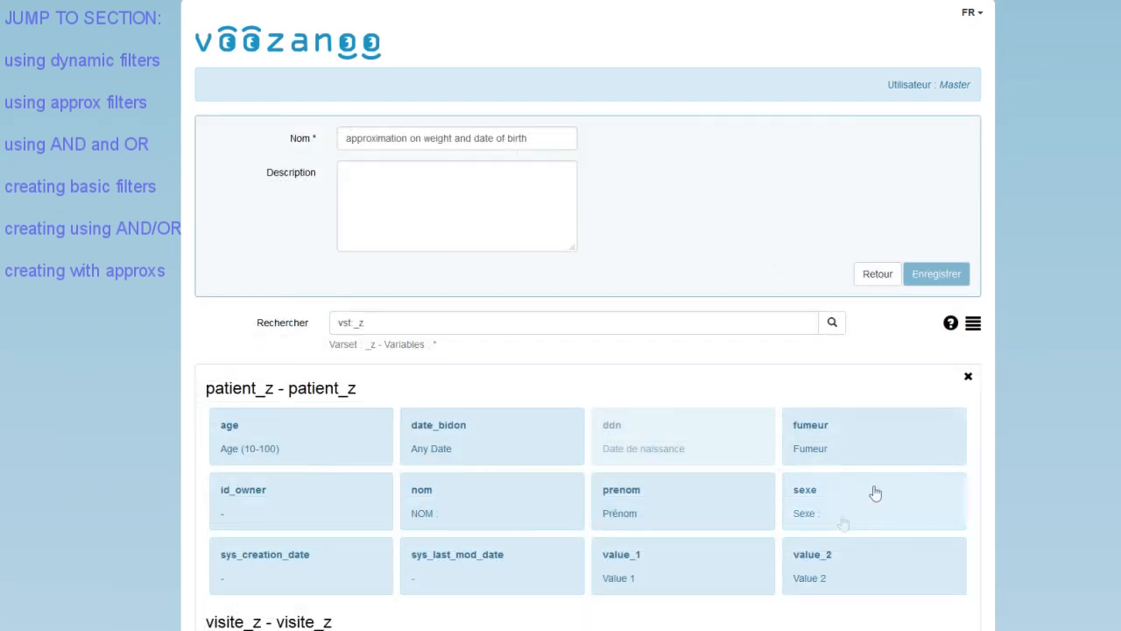
scroll(776, 510, down, 5)
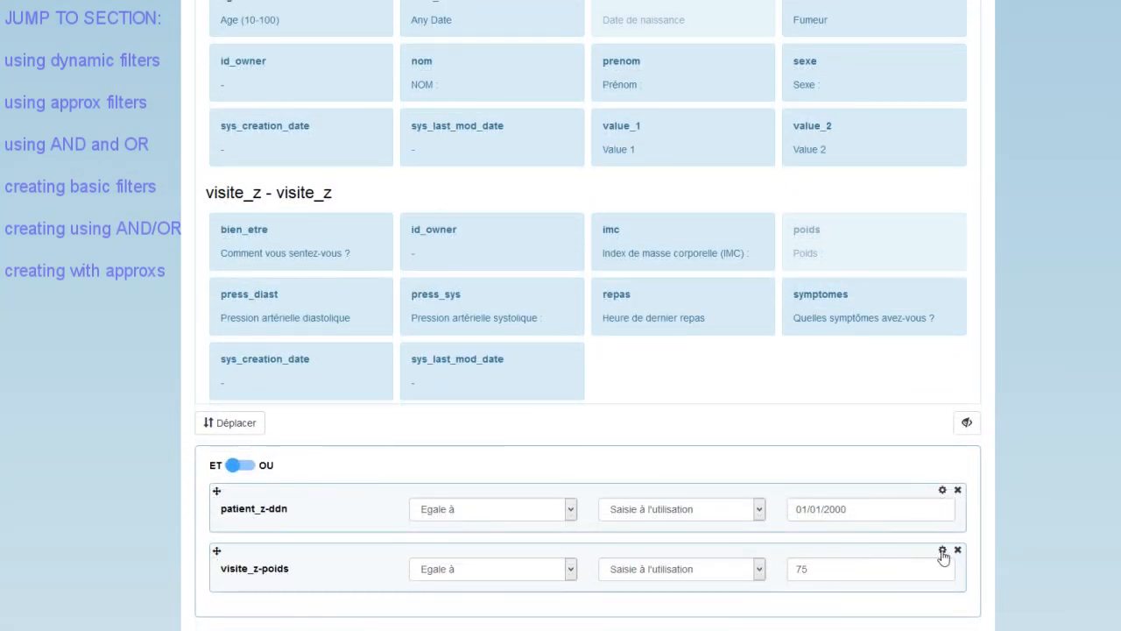
click(942, 550)
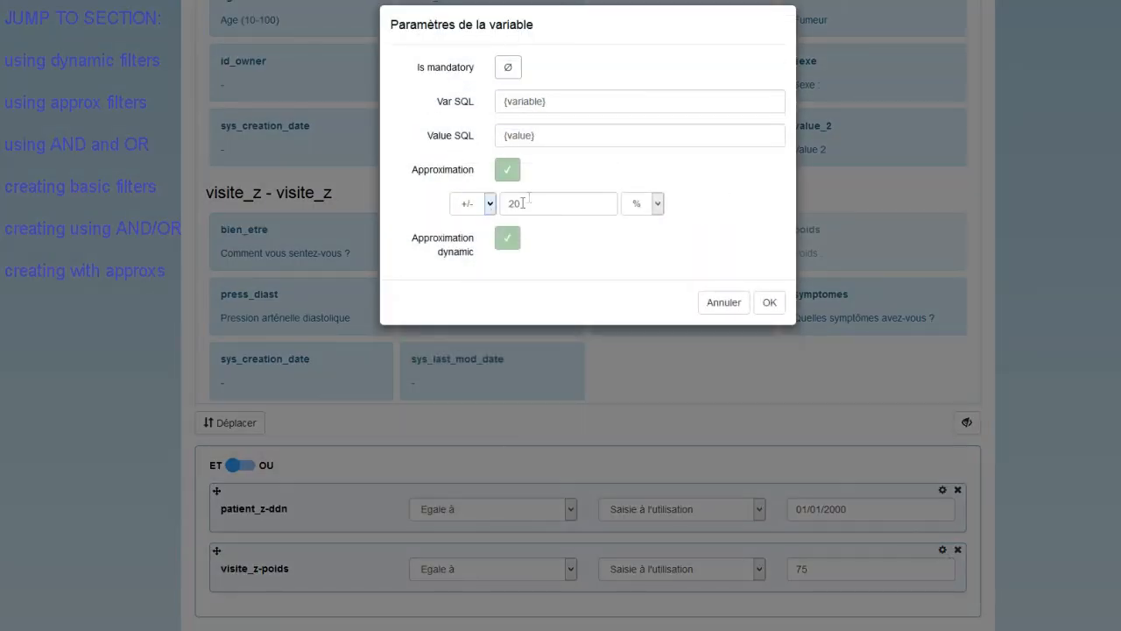